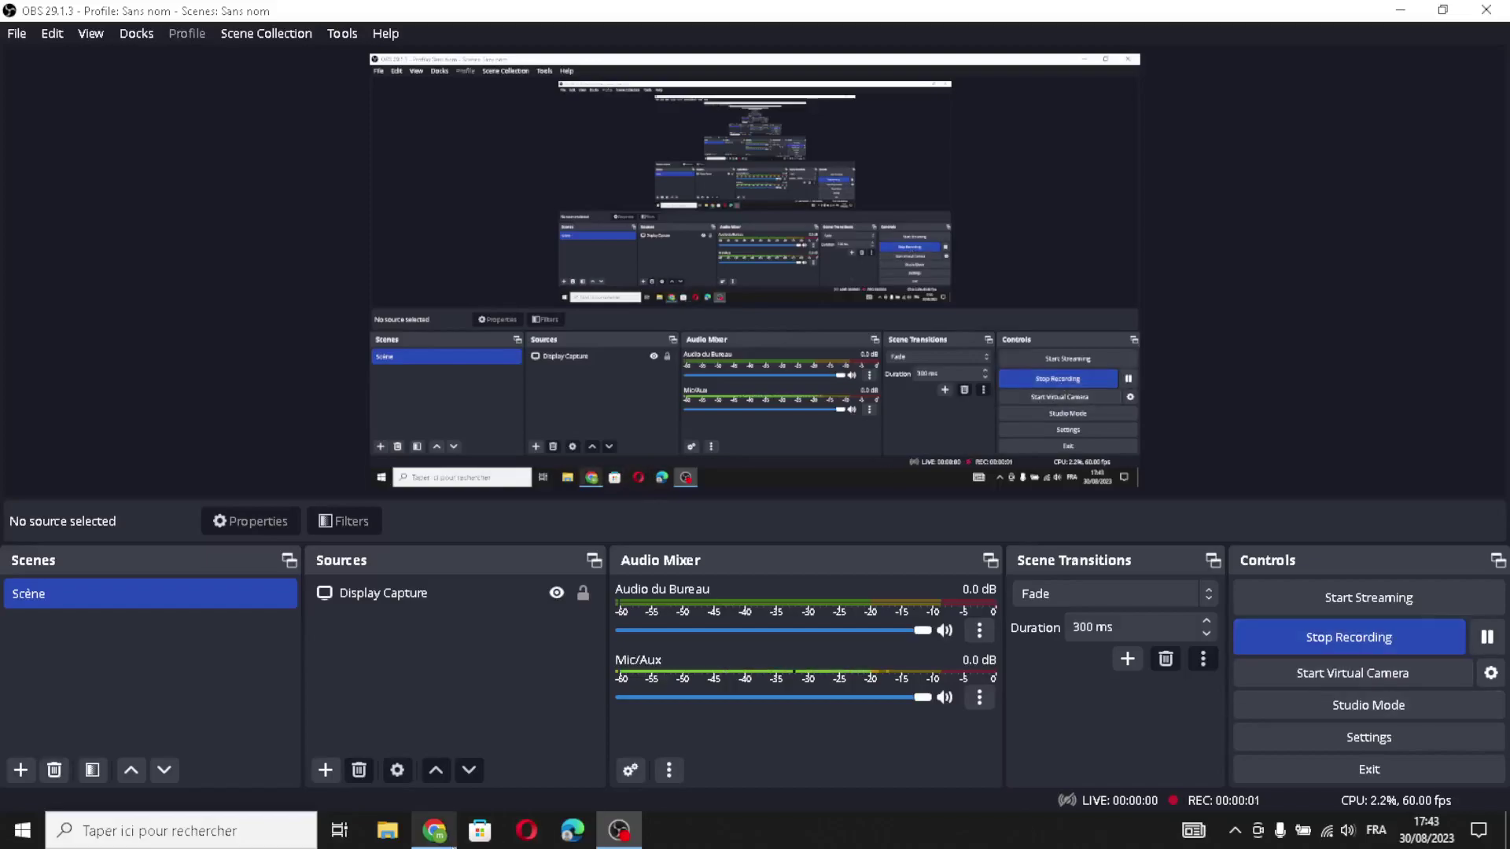
# Switch to Chrome, search the web for "wix" and open the Wix.com website
pyautogui.click(434, 830)
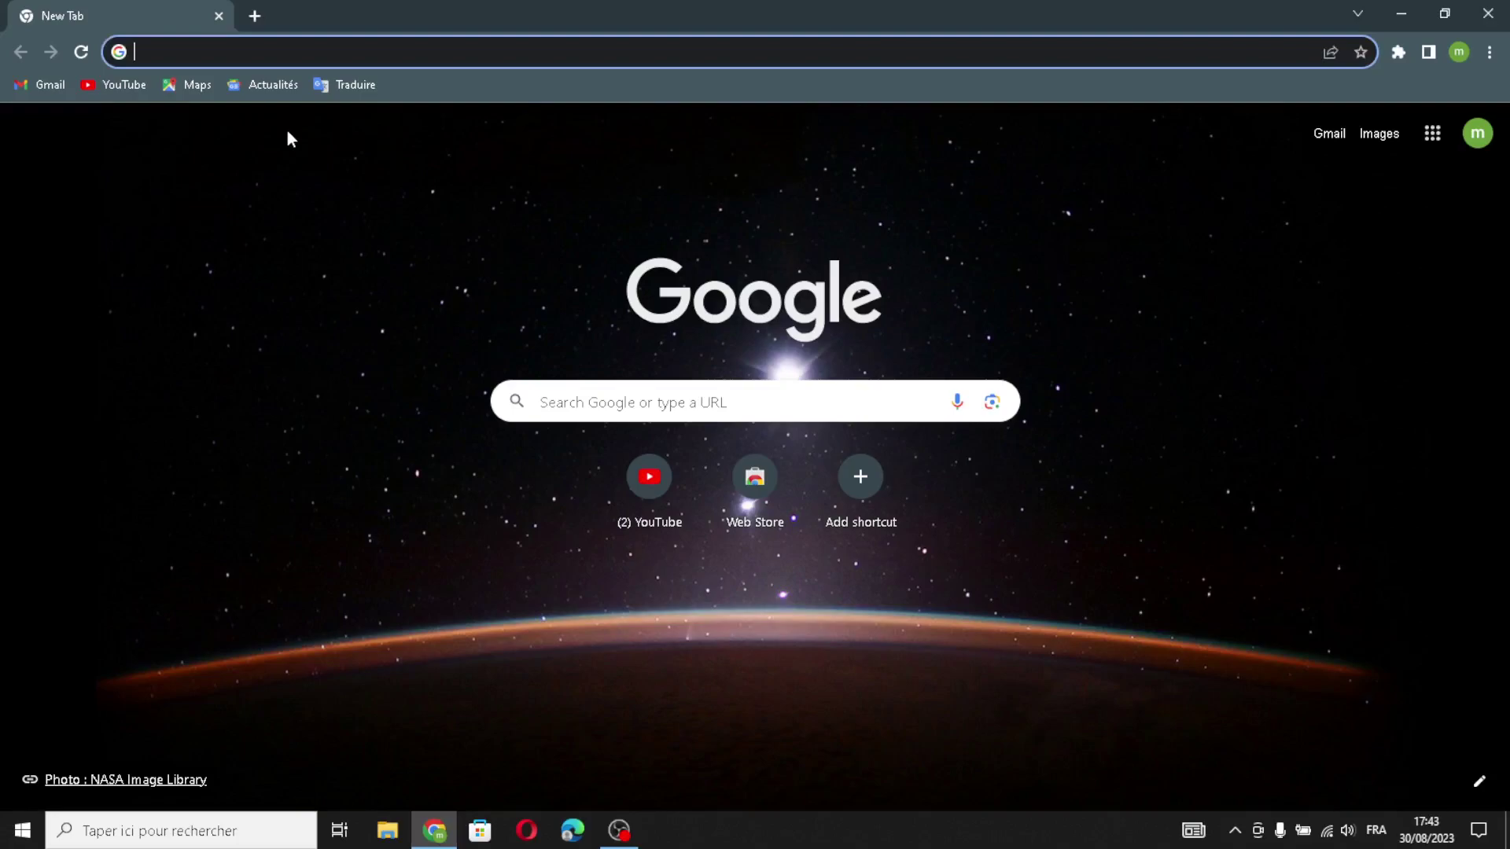
pyautogui.write('wix')
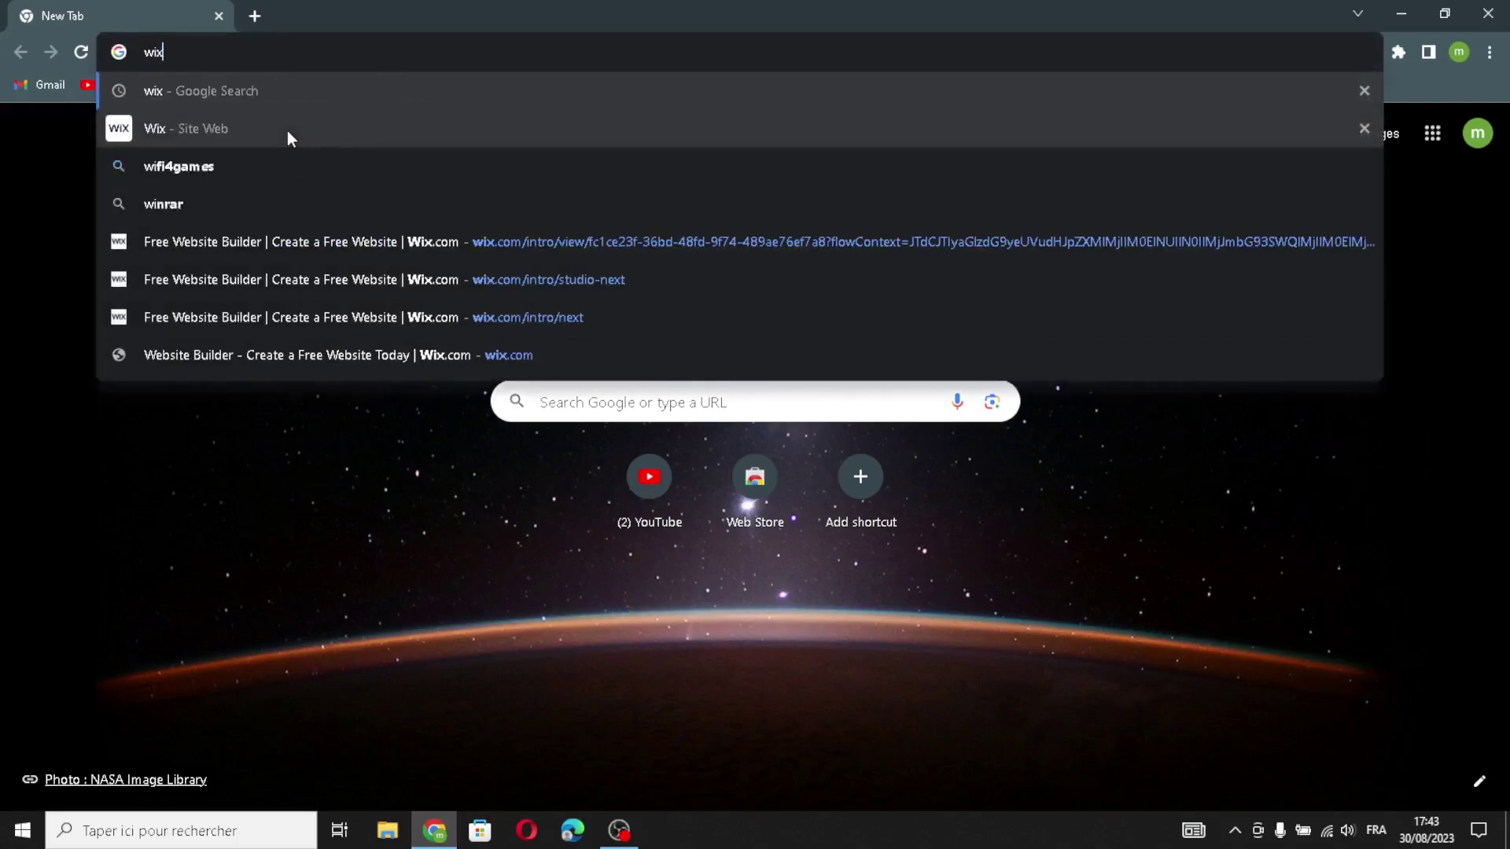
pyautogui.press('Return')
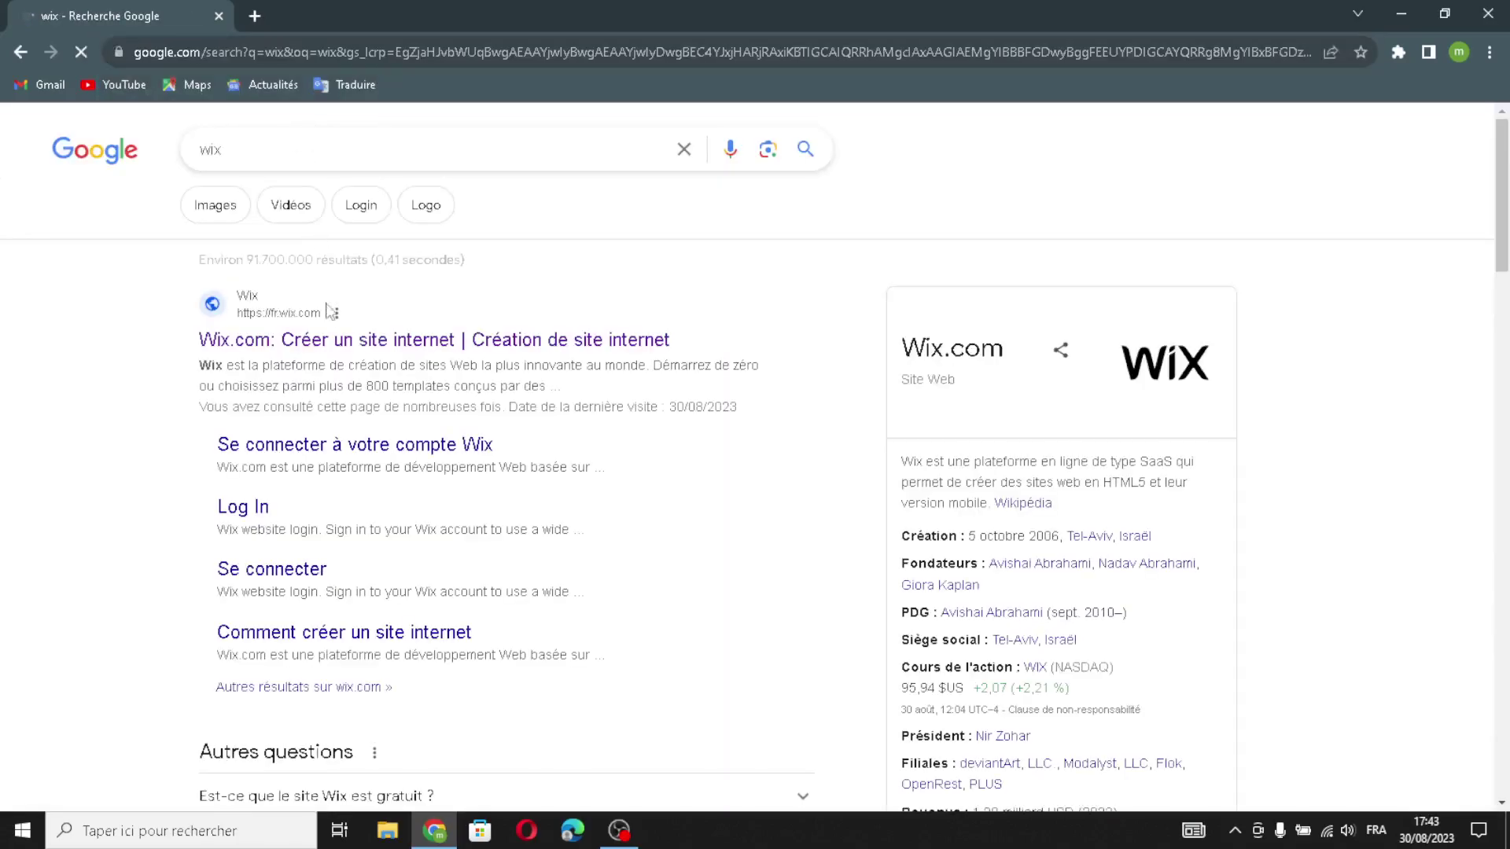
pyautogui.click(317, 341)
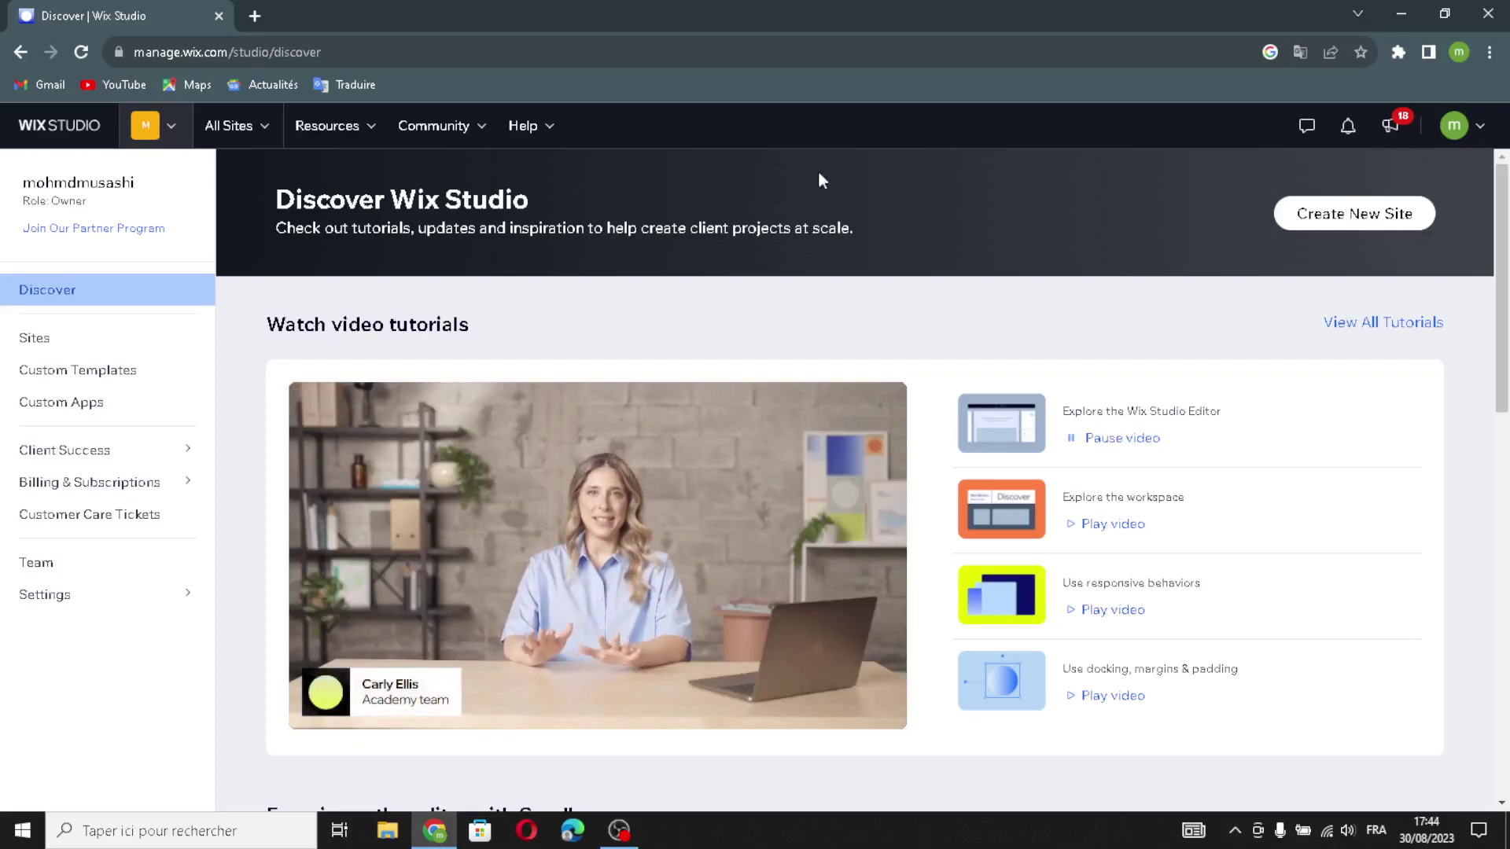
# Create a new site and choose to build it with Wix Editor instead of a Studio canvas or template
pyautogui.click(1290, 210)
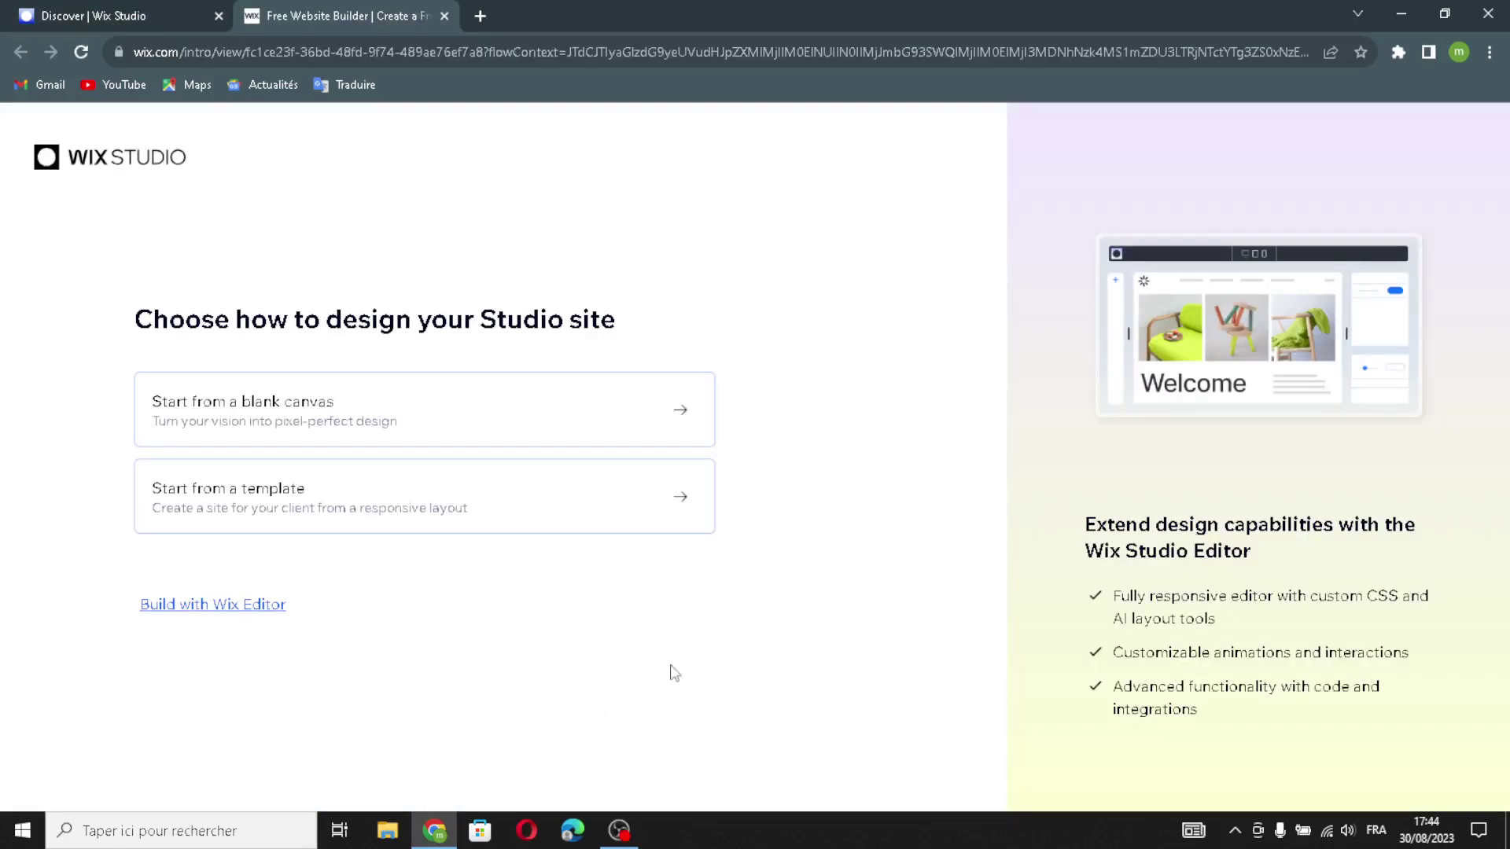
pyautogui.press('Tab')
pyautogui.press('Return')
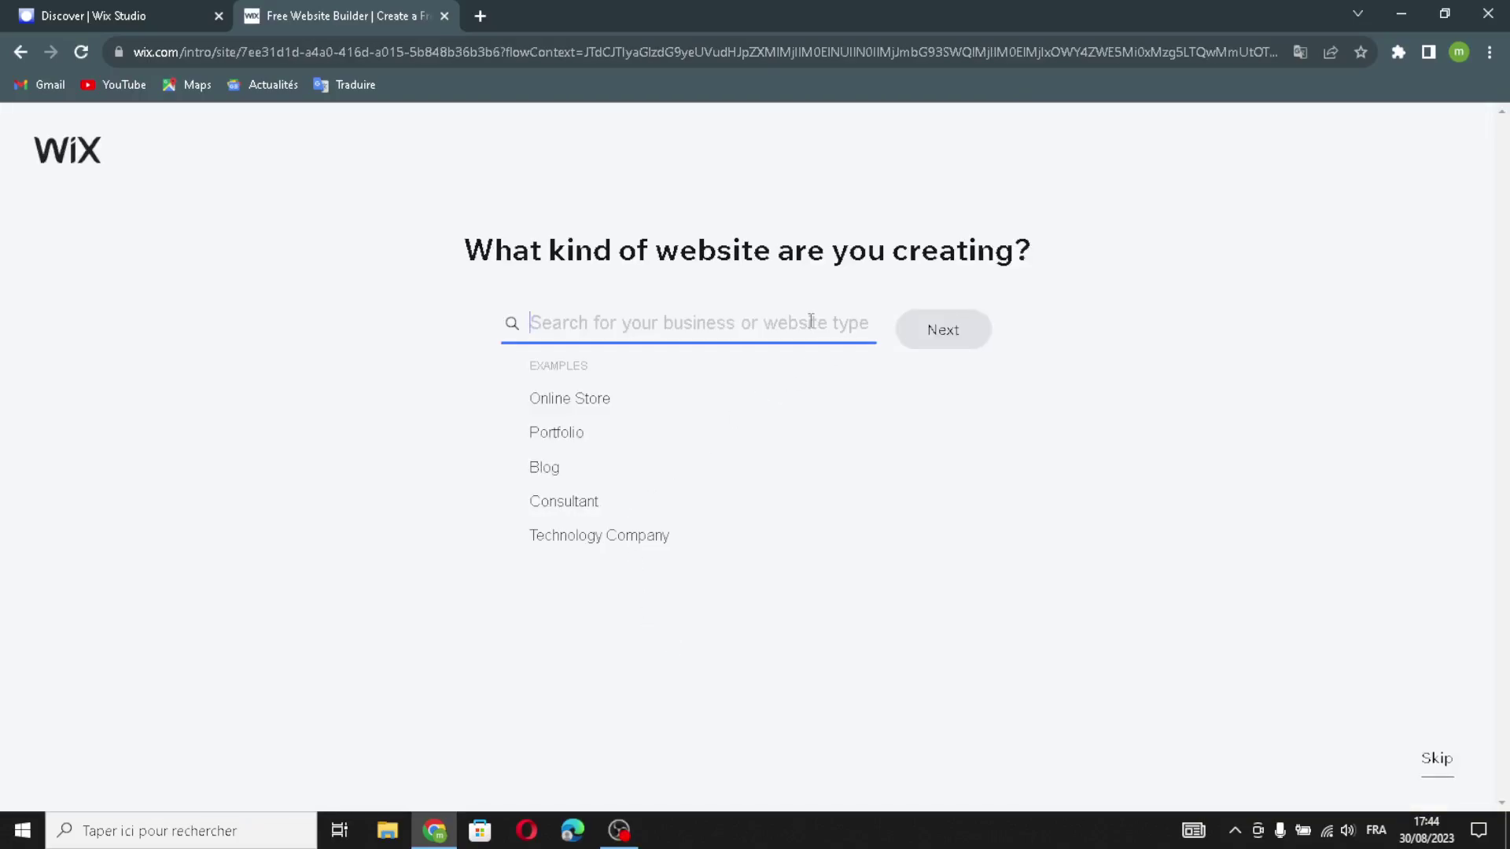
# Search the website types for "mobile car detailing" and set the site's kind to Car Detailing Service
pyautogui.write('c')
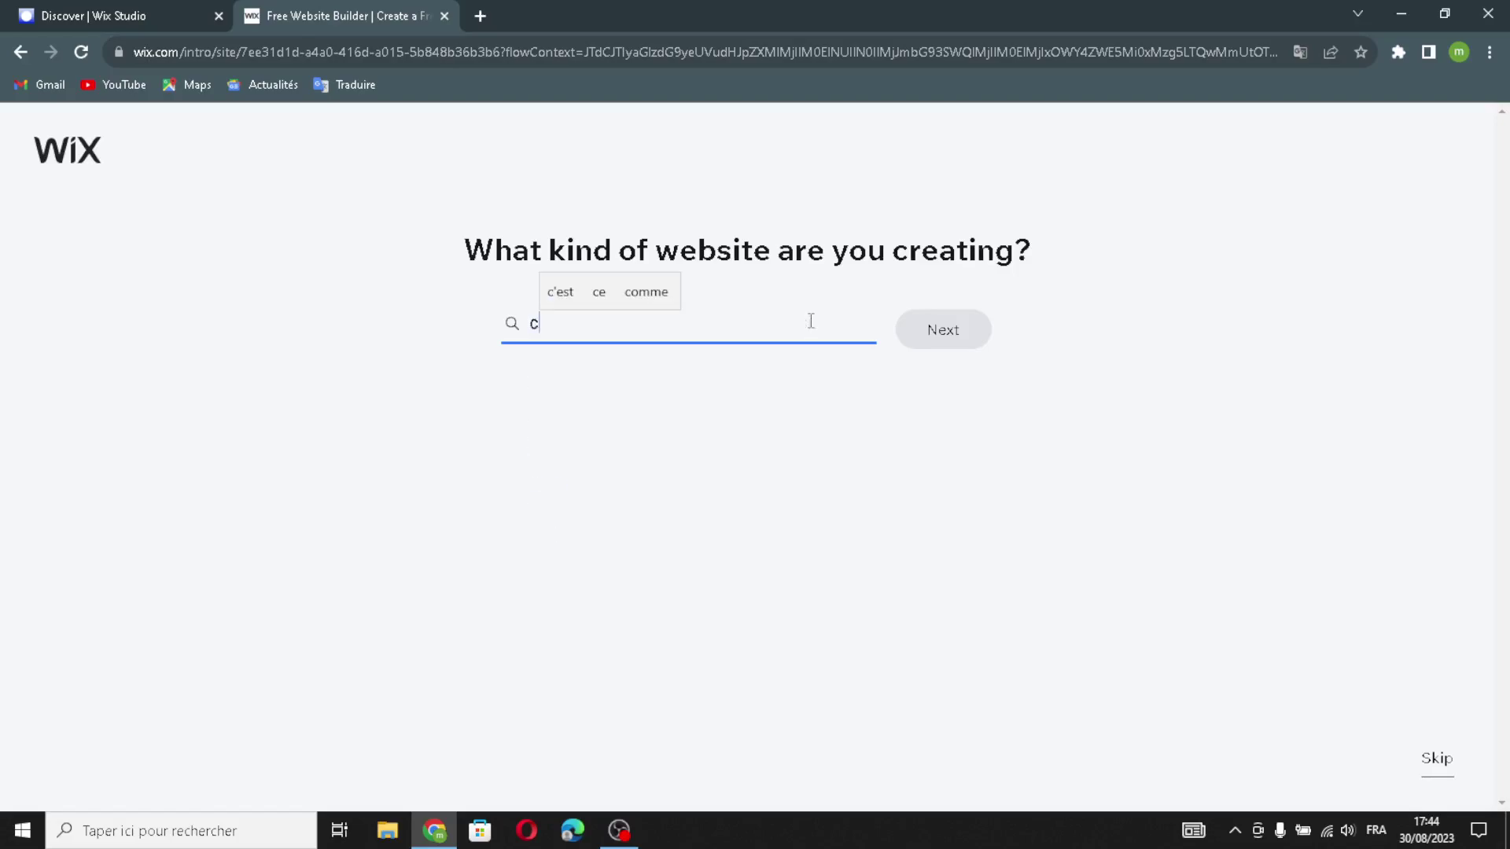
pyautogui.press('BackSpace')
pyautogui.write('mobil')
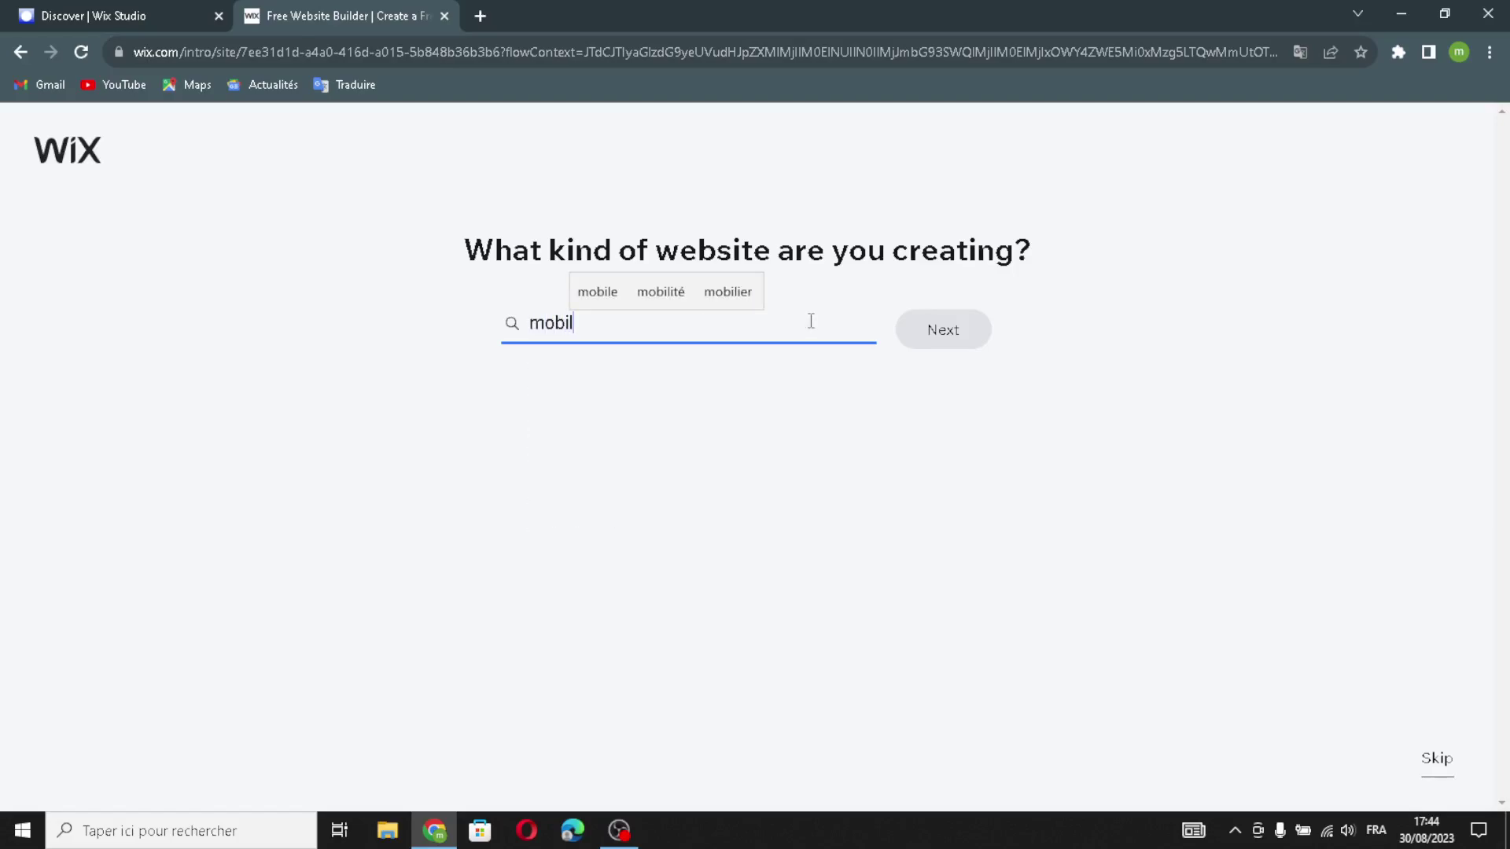
pyautogui.write('e car de')
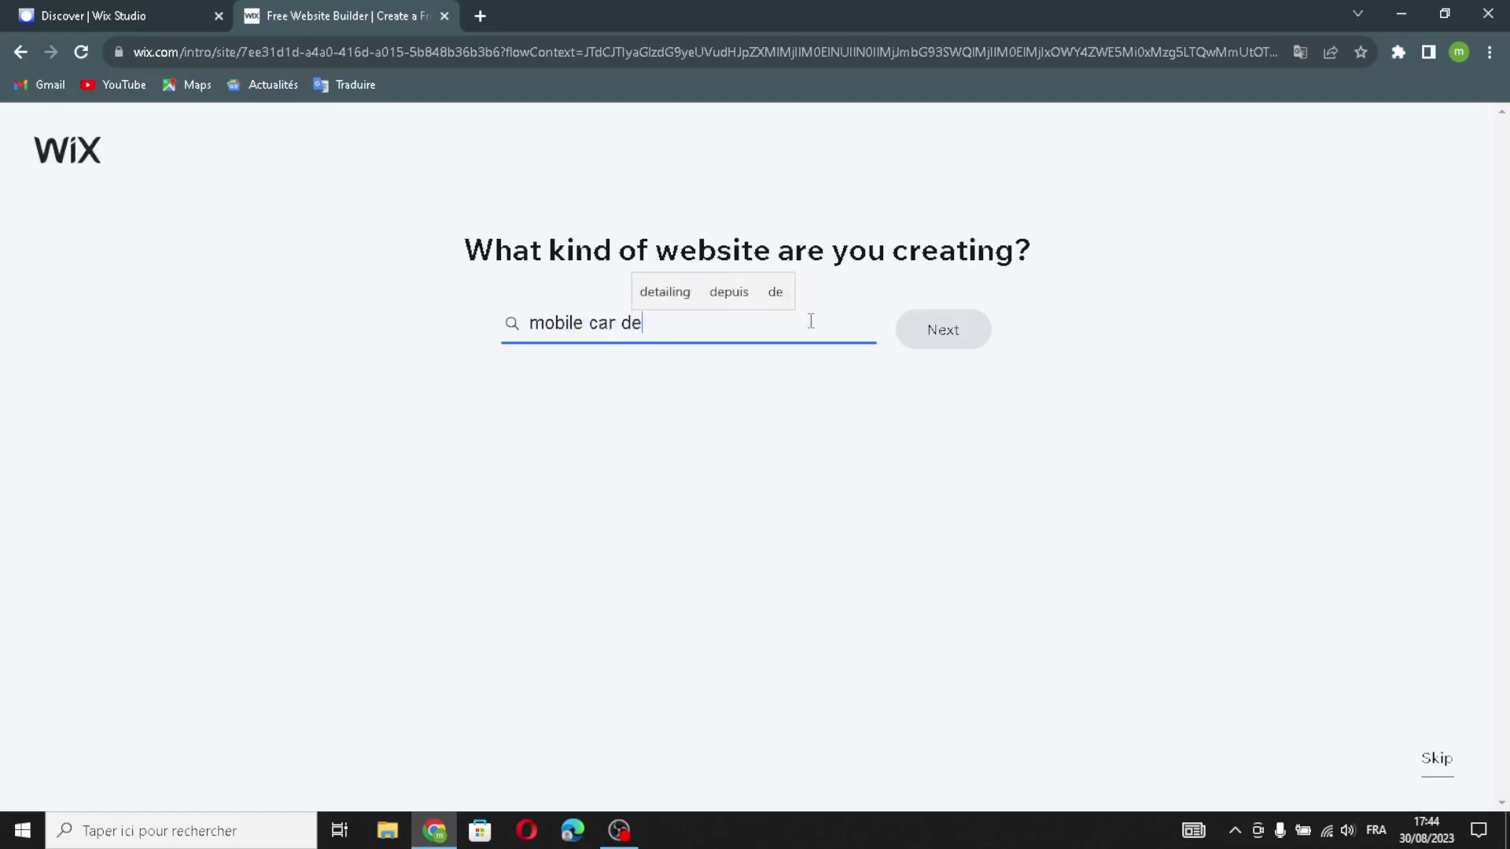
pyautogui.write('tailing')
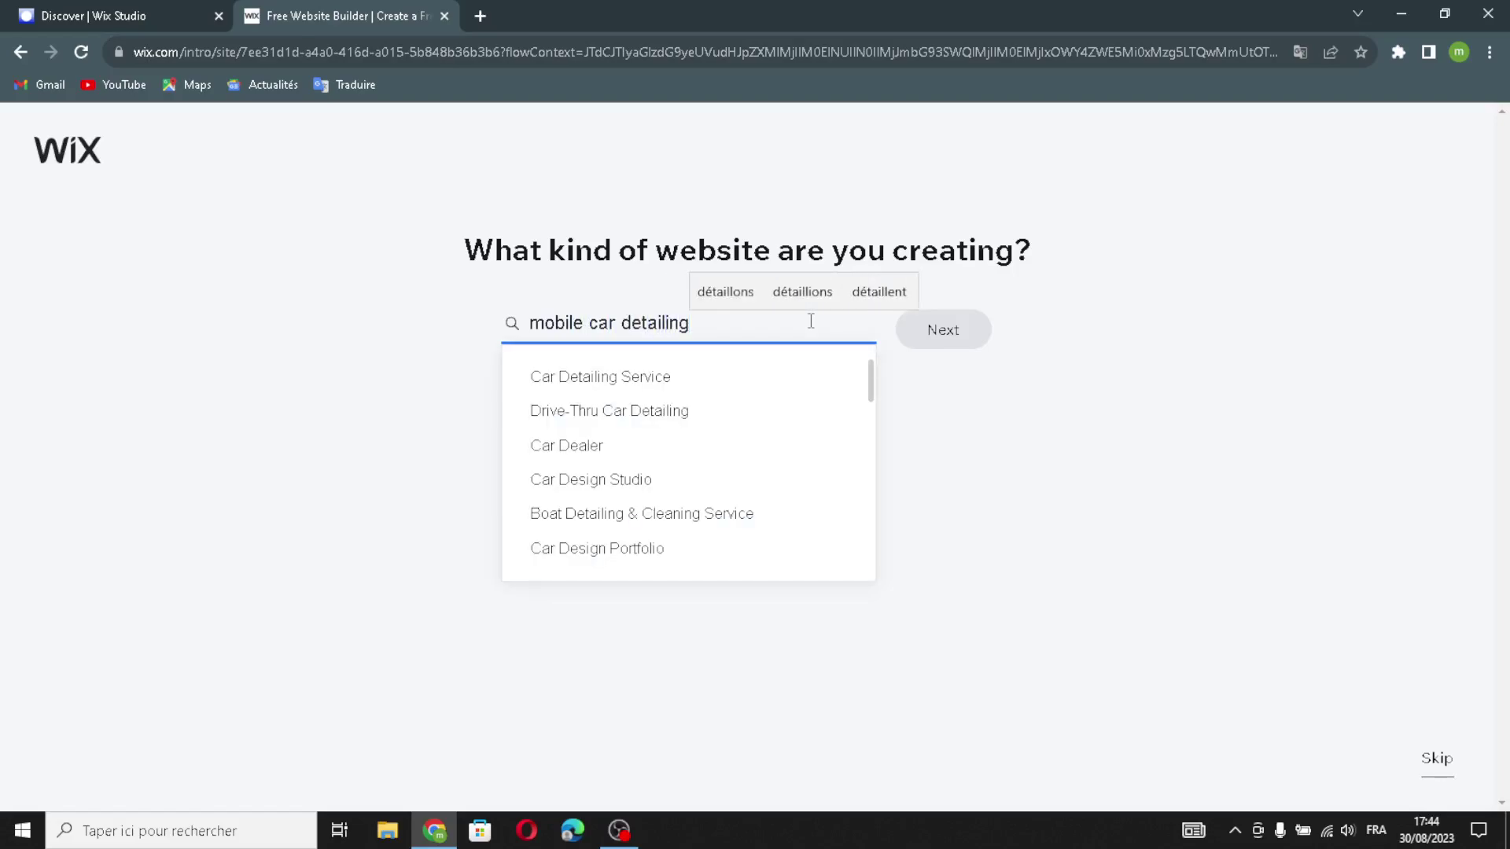
pyautogui.click(674, 381)
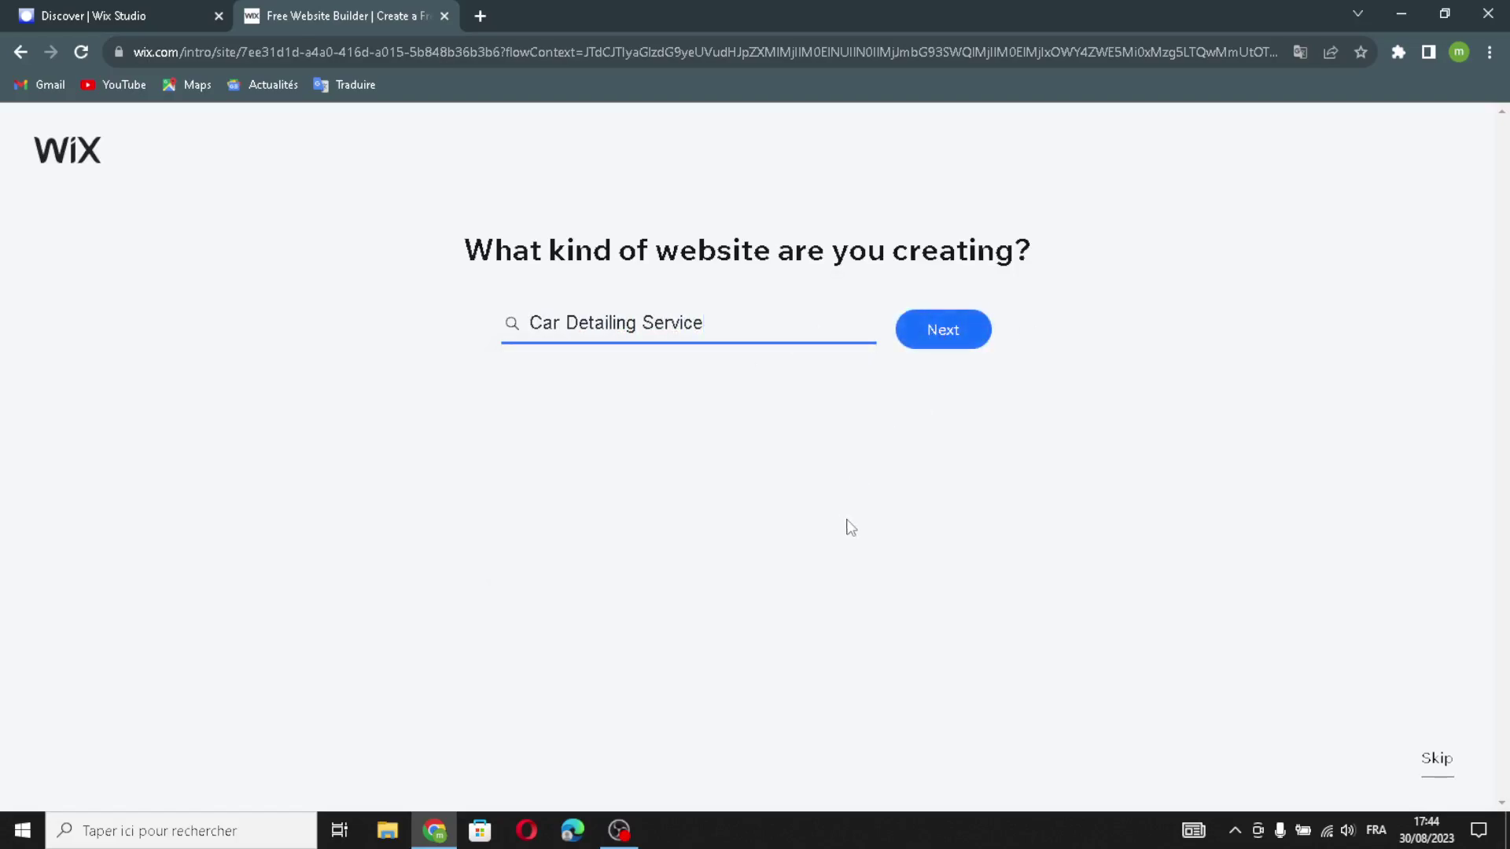
pyautogui.press('Return')
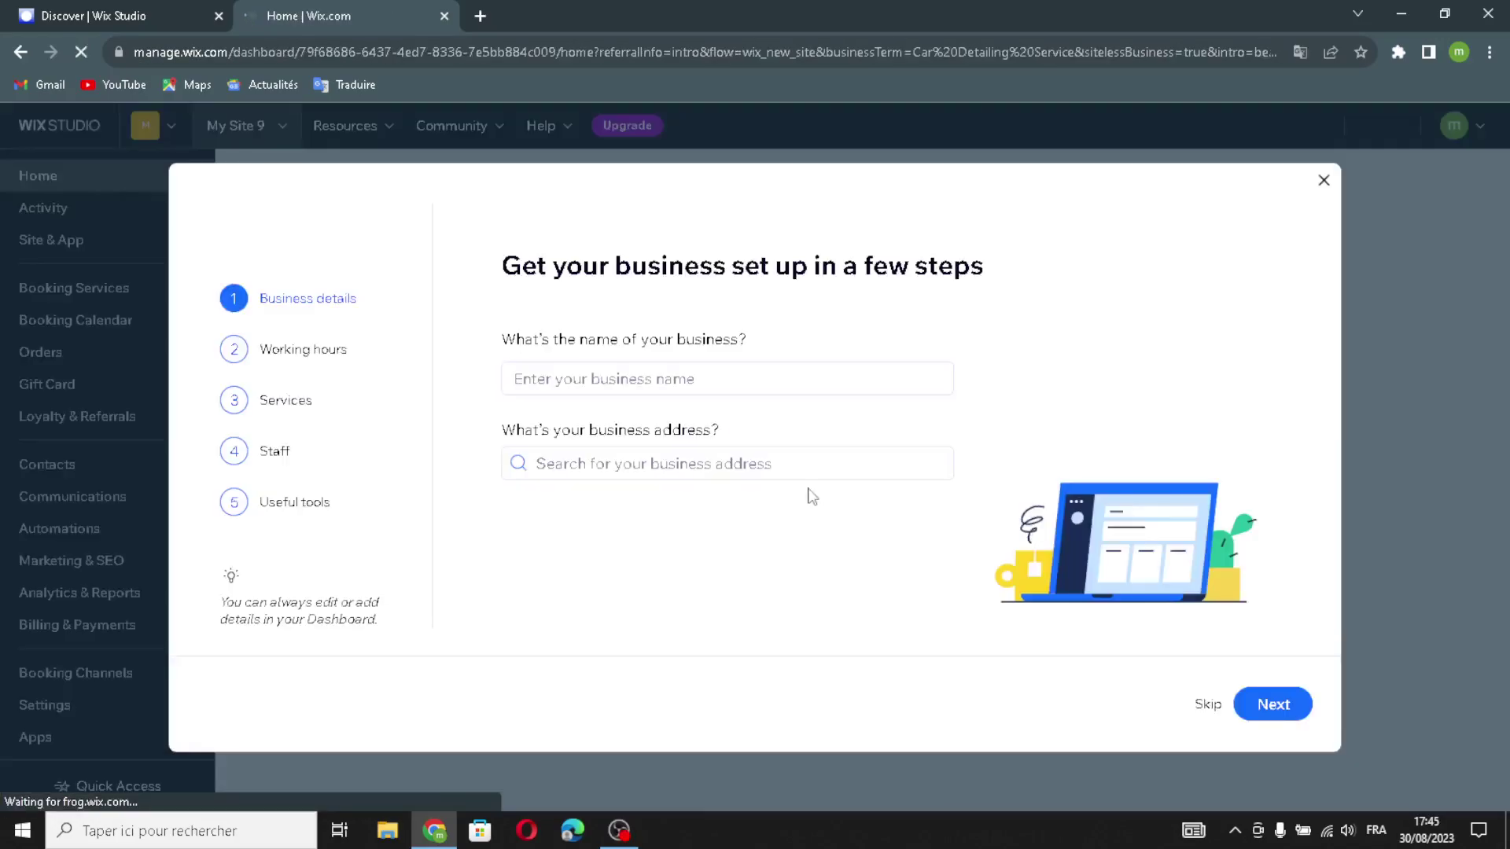
# Name the business AutoGleam, leave its address blank, and accept the default working hours and time zone
pyautogui.click(830, 378)
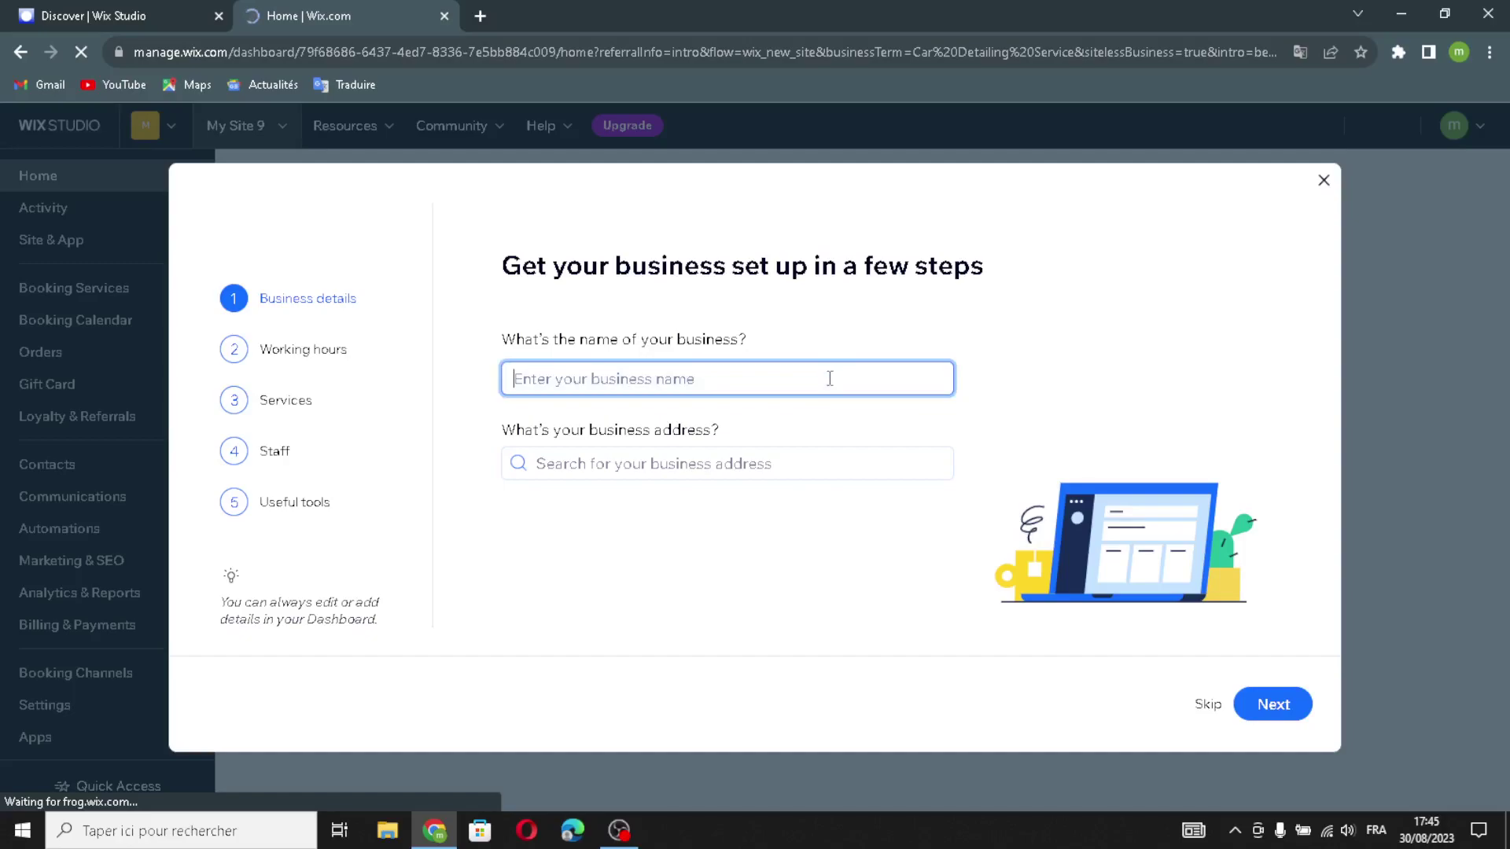
pyautogui.write('AutoGleam')
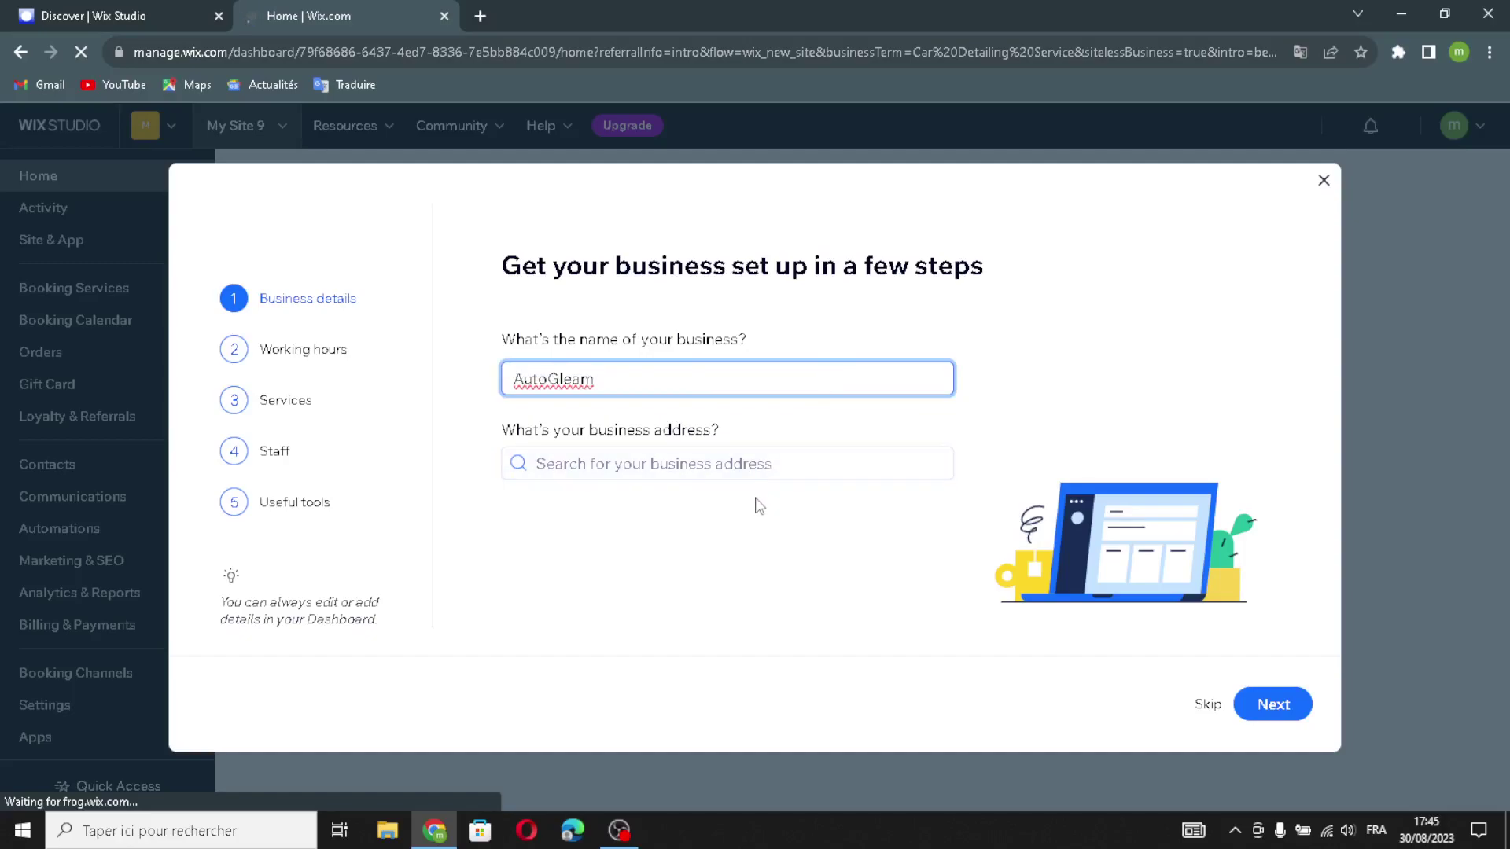
pyautogui.click(724, 464)
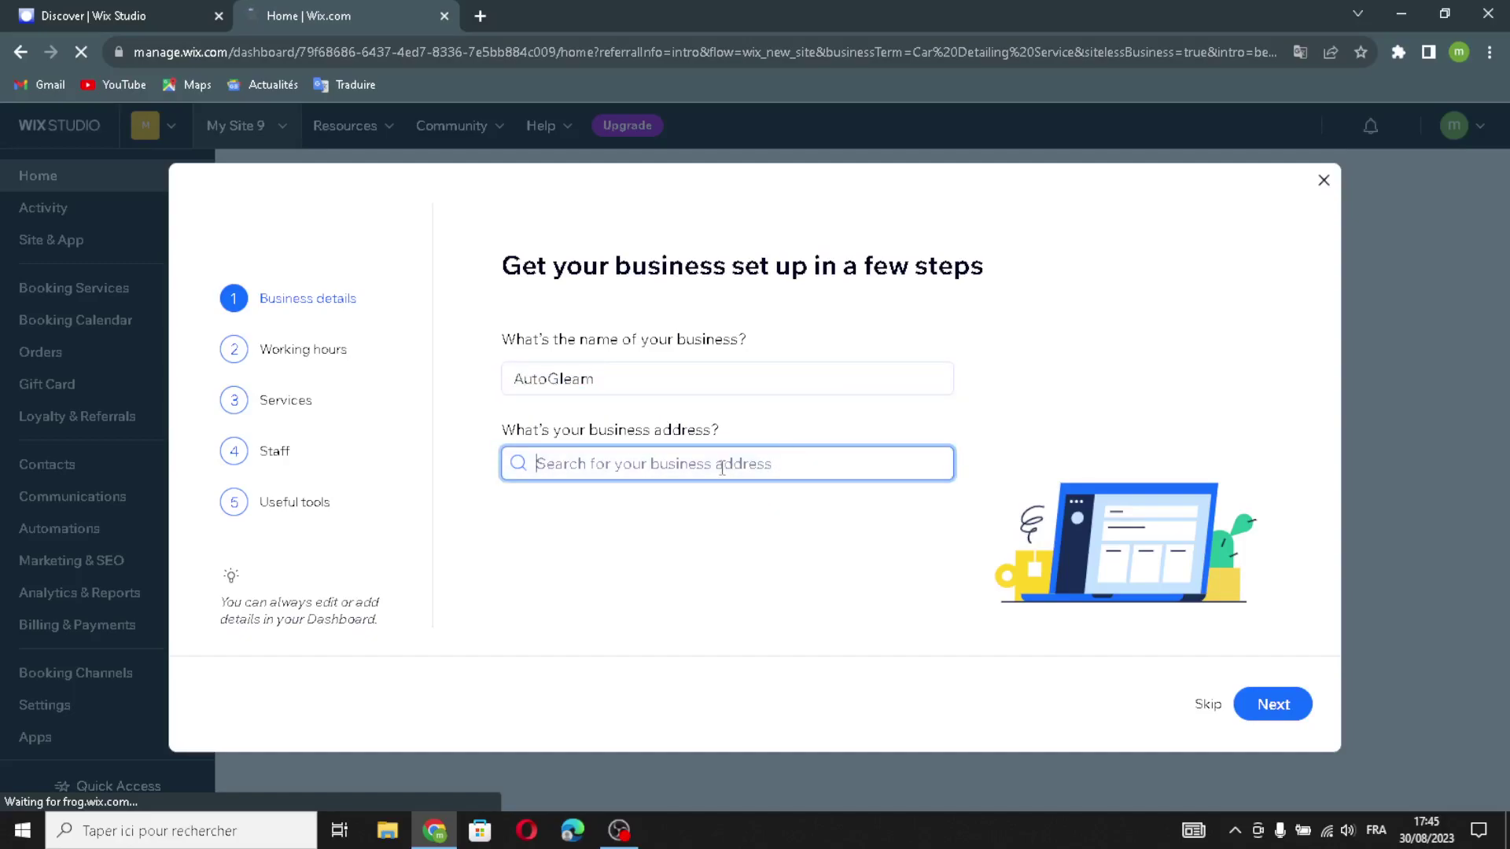
pyautogui.click(1243, 703)
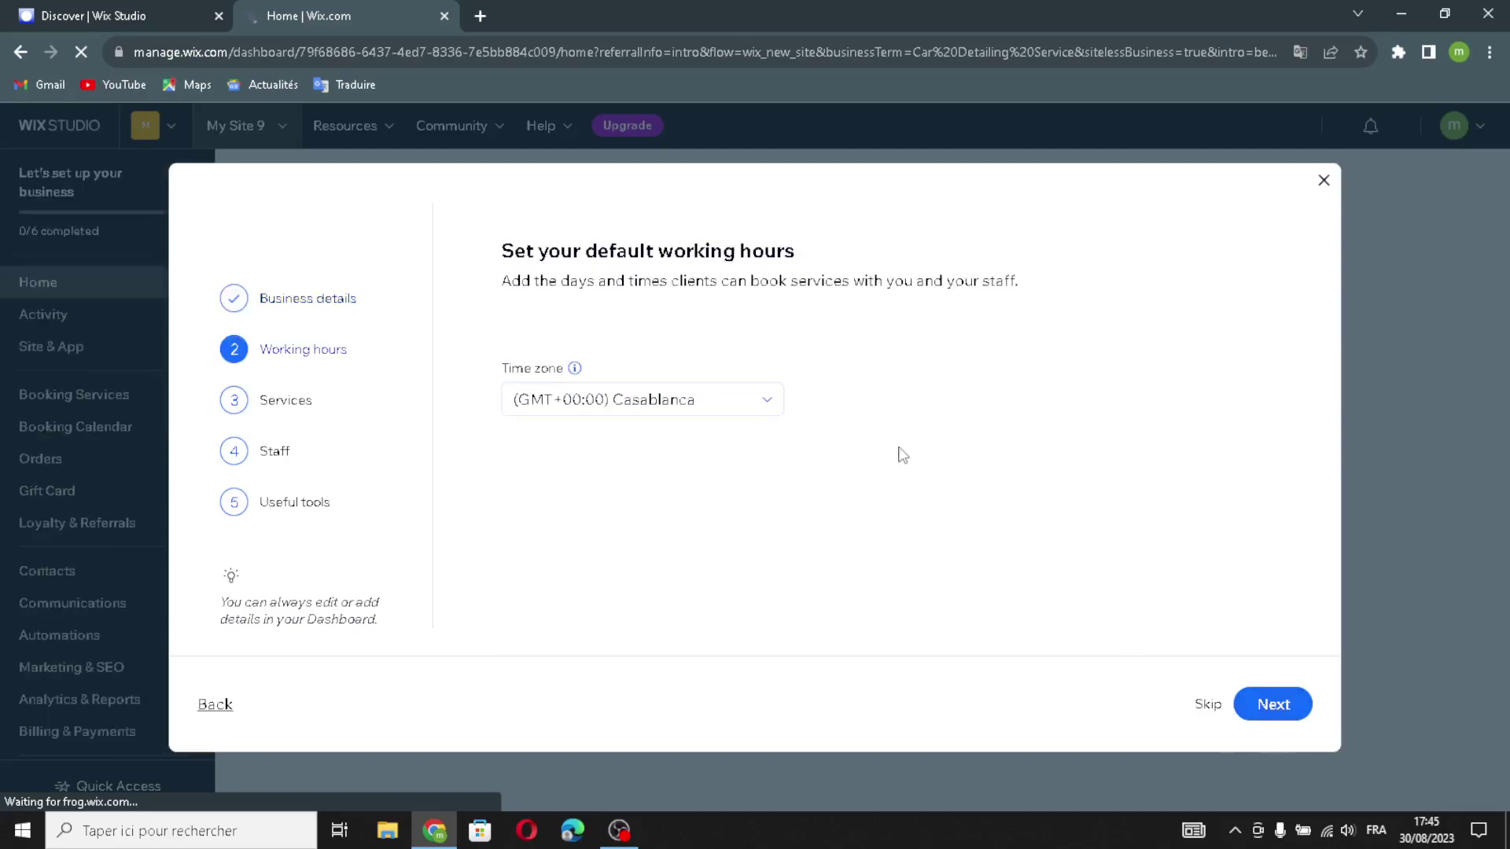
pyautogui.click(1266, 702)
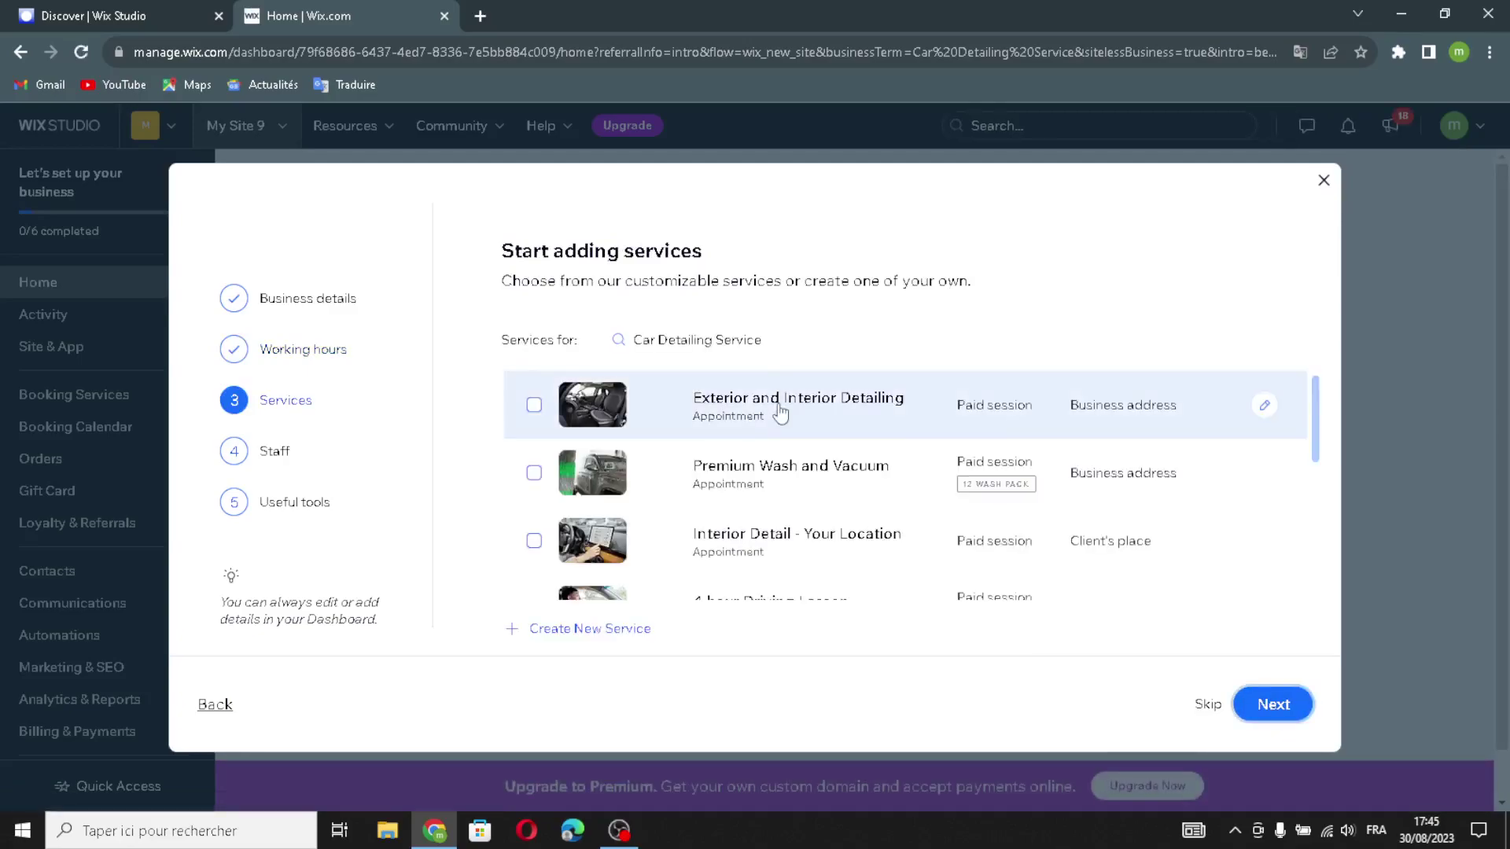
# Add the Exterior and Interior Detailing, Premium Wash and Vacuum, and Interior Detail - Your Location services, and accept the default staff
pyautogui.click(732, 472)
pyautogui.click(732, 541)
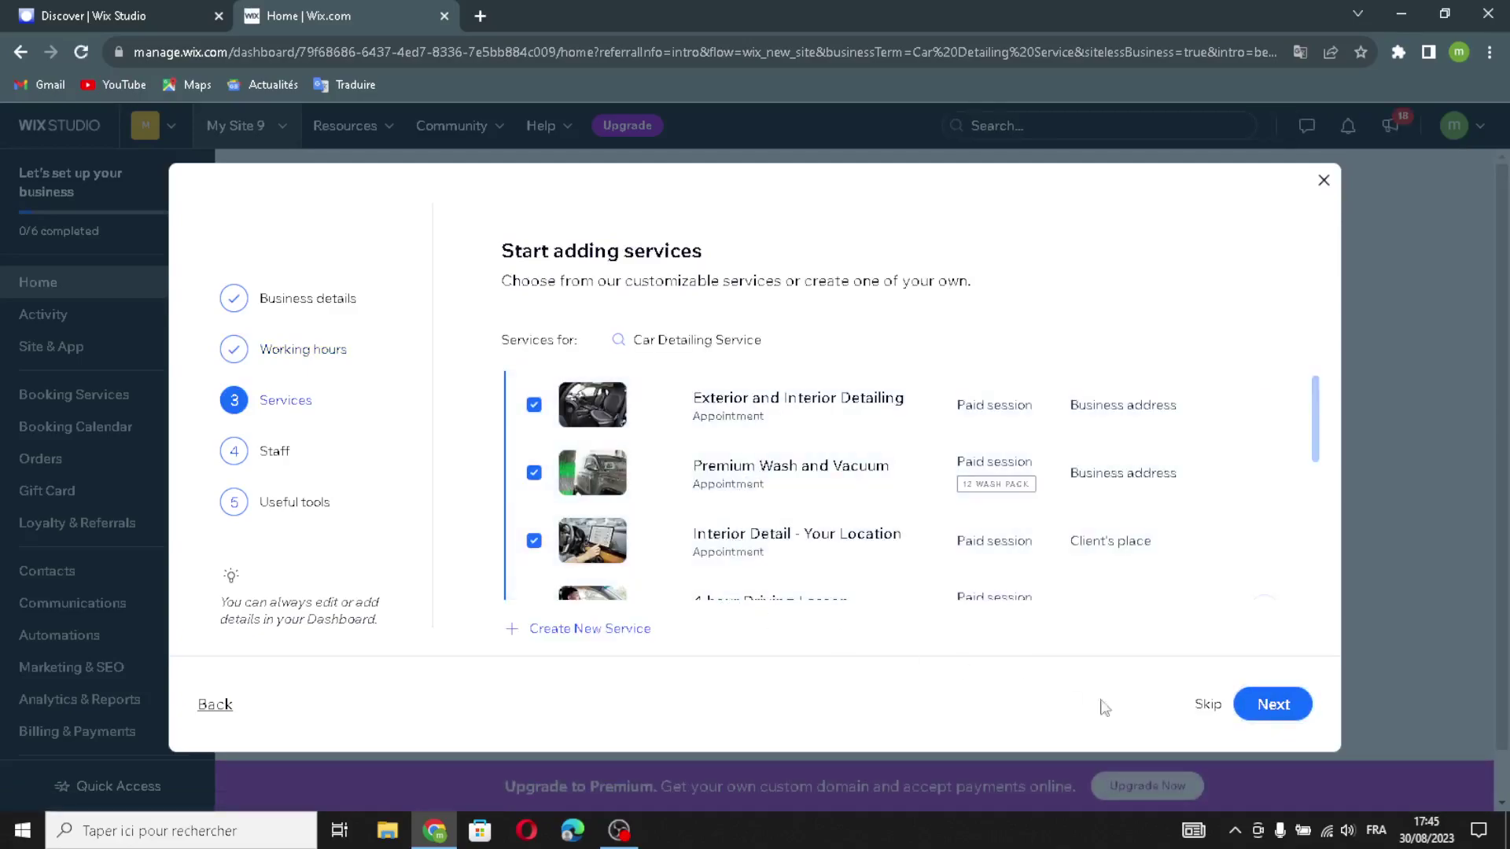
pyautogui.click(1272, 704)
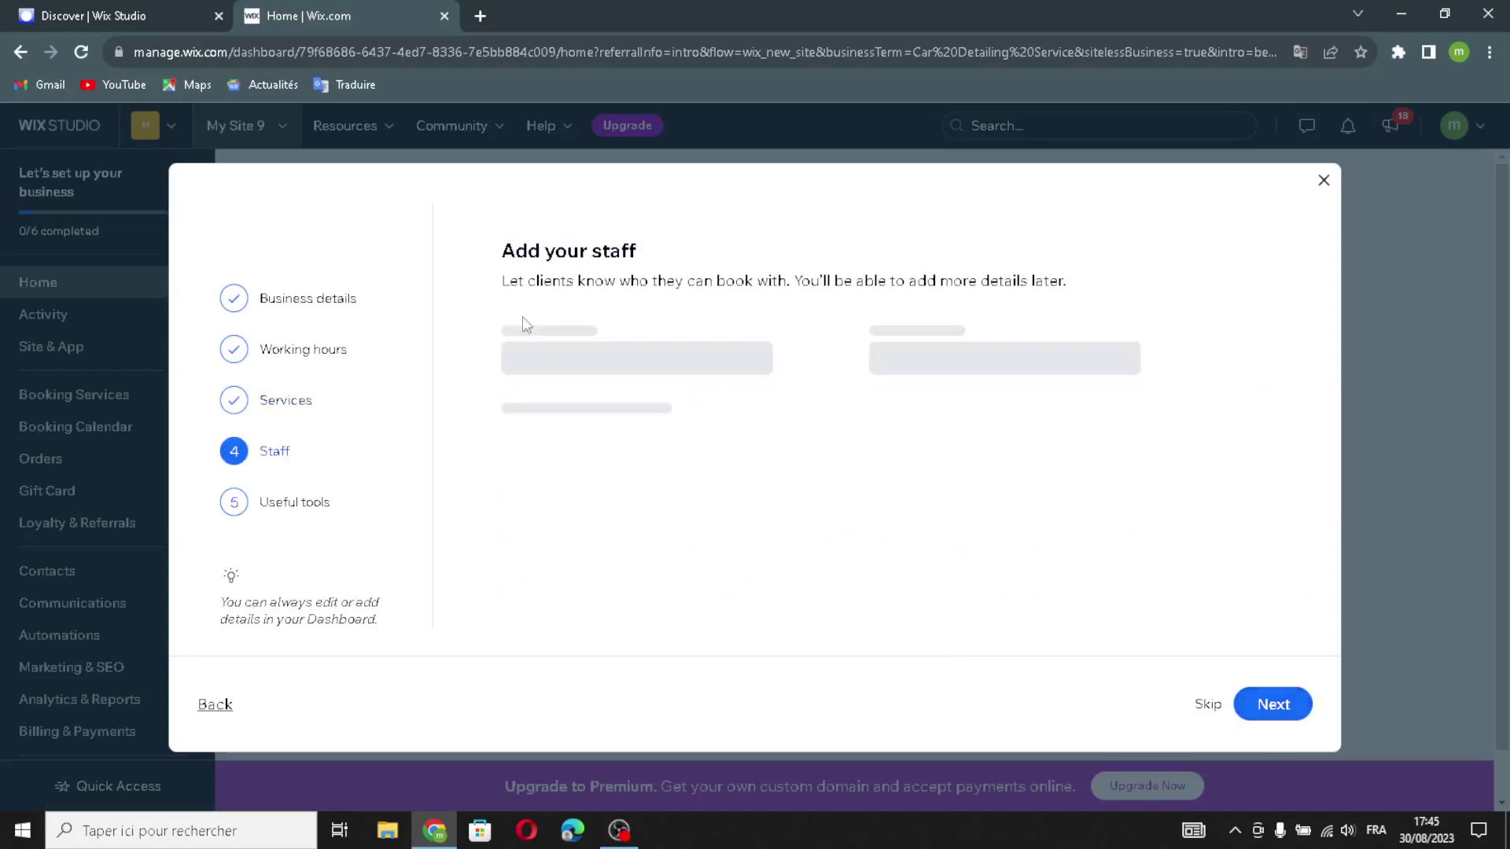
pyautogui.click(1272, 704)
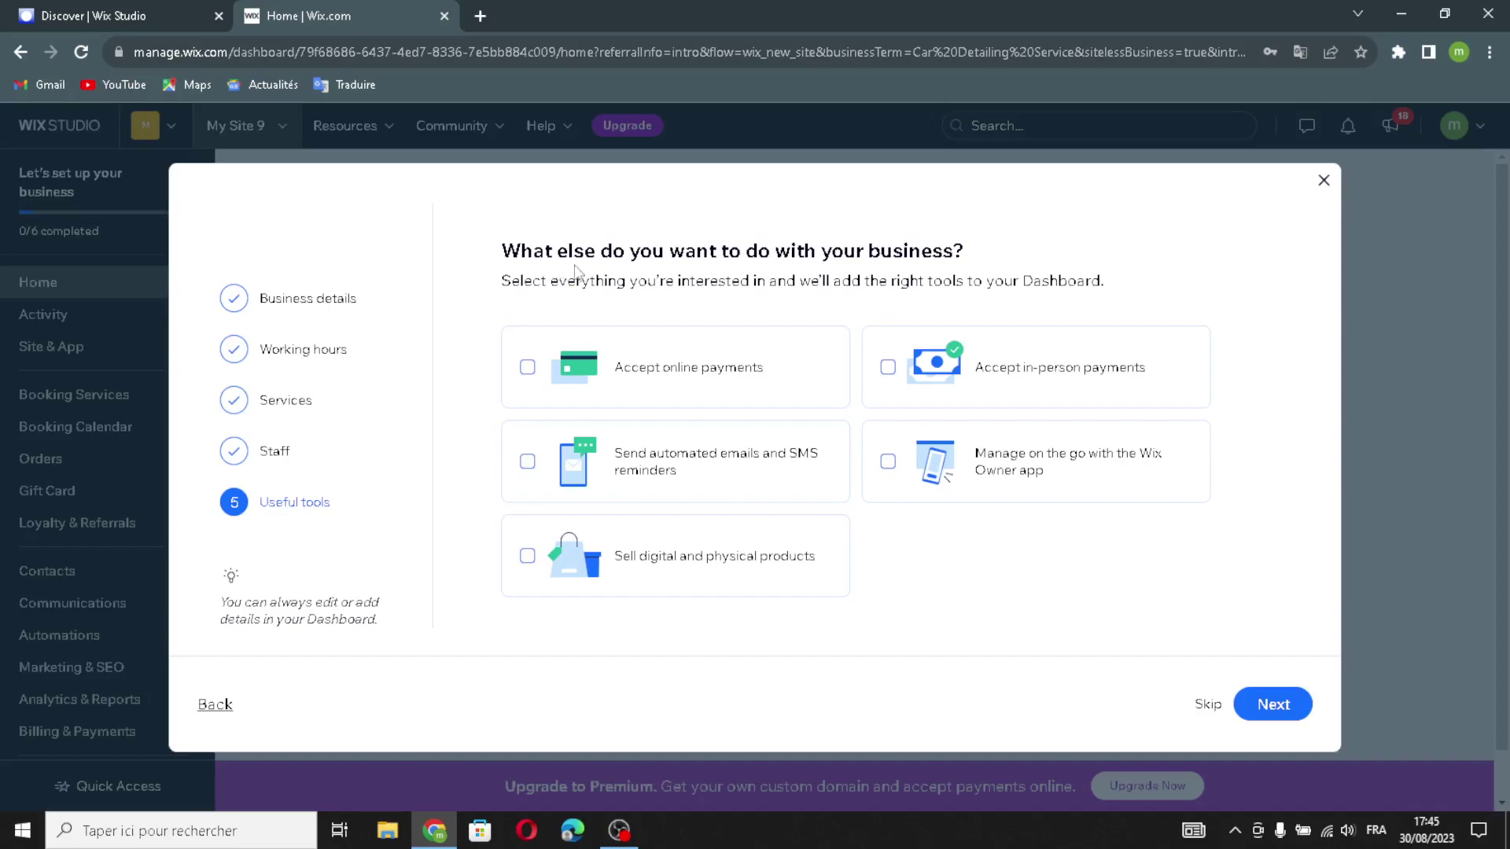
# Select all five business tools: online and in-person payments, automated reminders, Wix Owner app and product sales, and finish the business setup
pyautogui.click(692, 365)
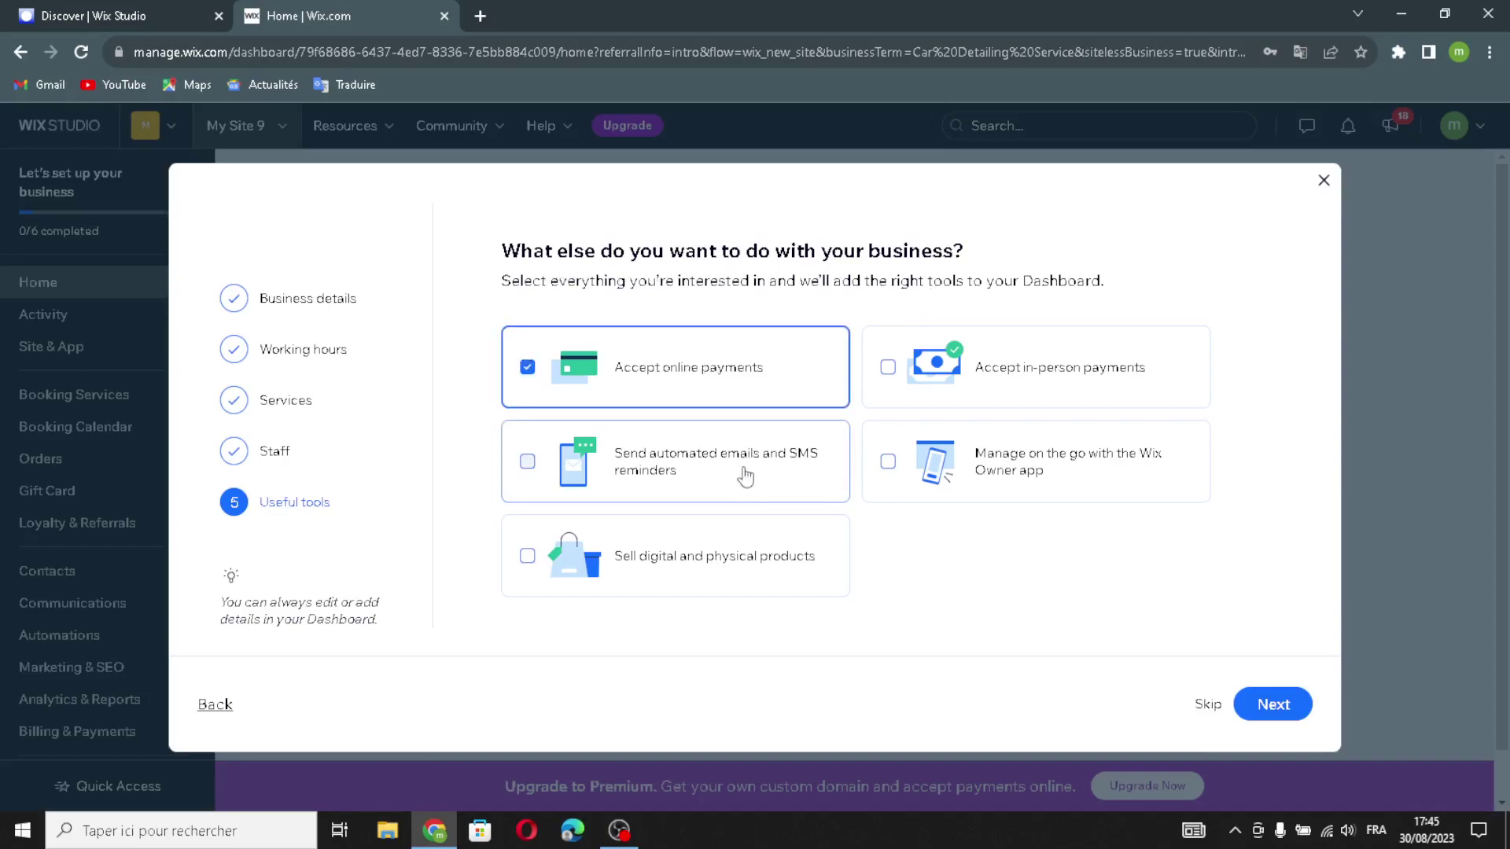
pyautogui.click(646, 470)
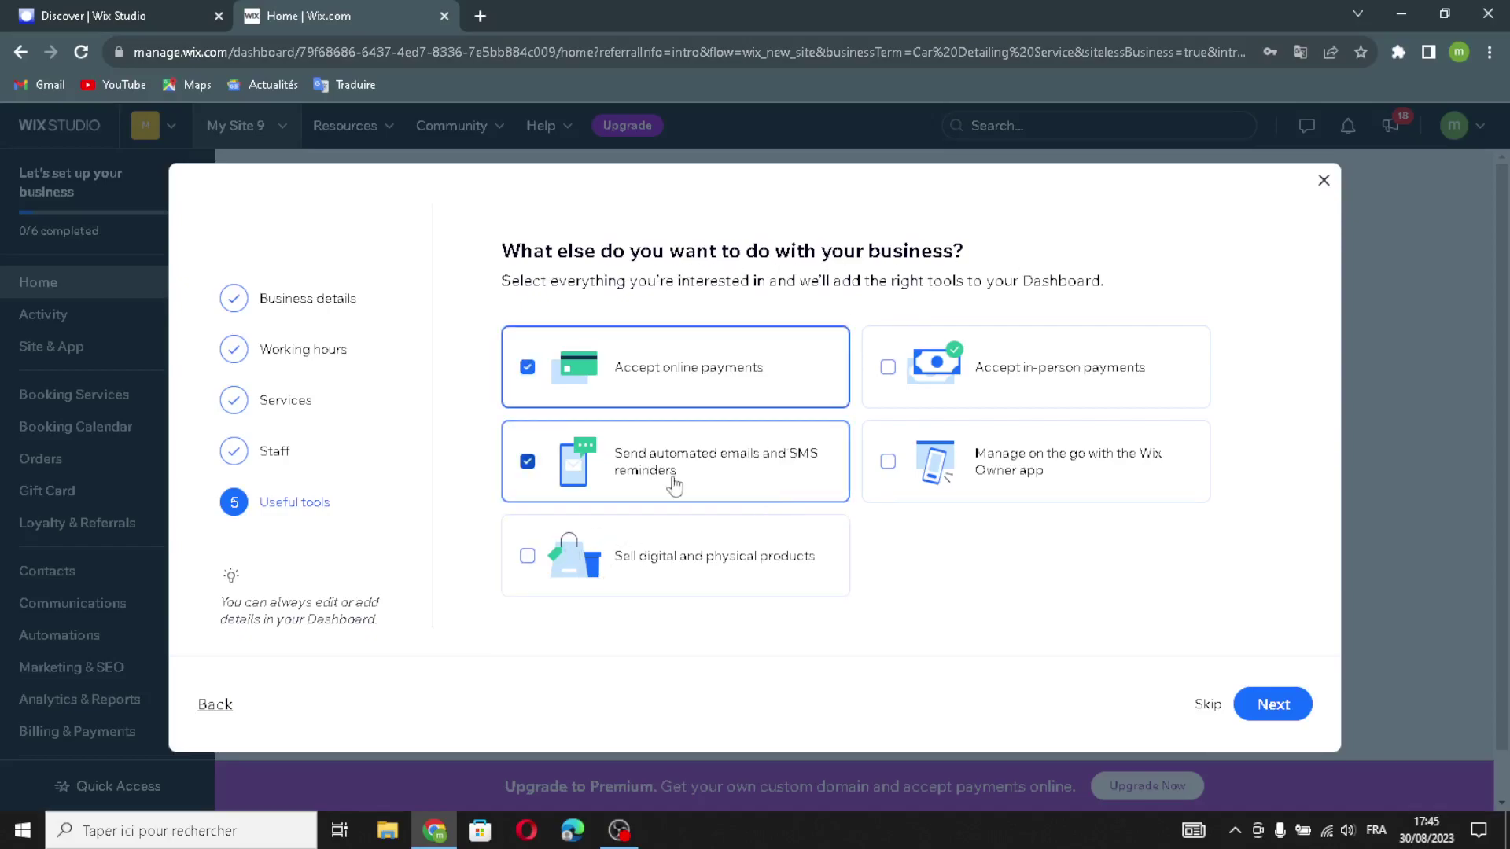
pyautogui.click(641, 551)
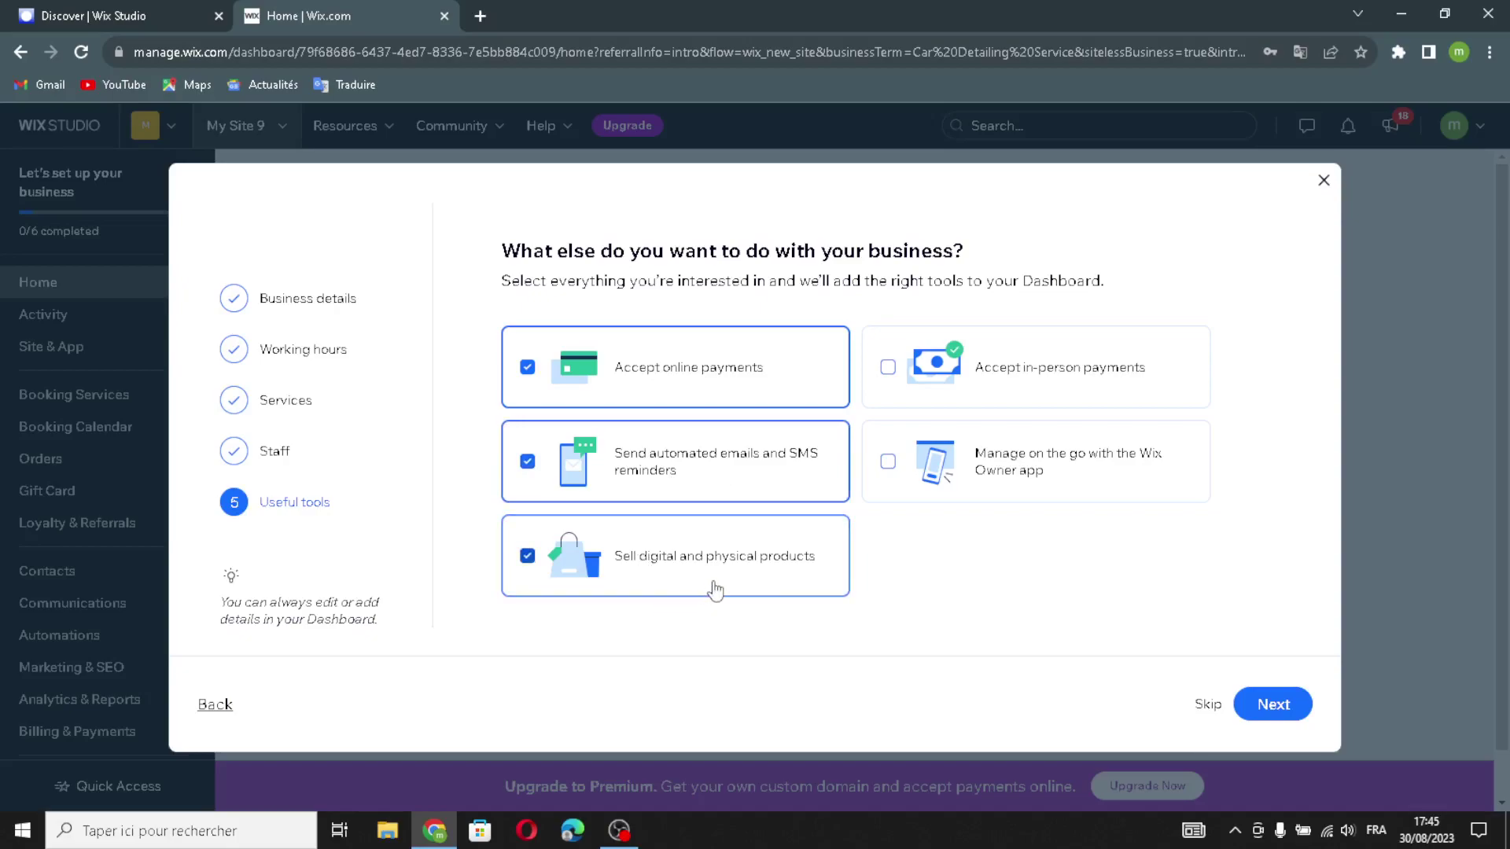
pyautogui.click(1010, 363)
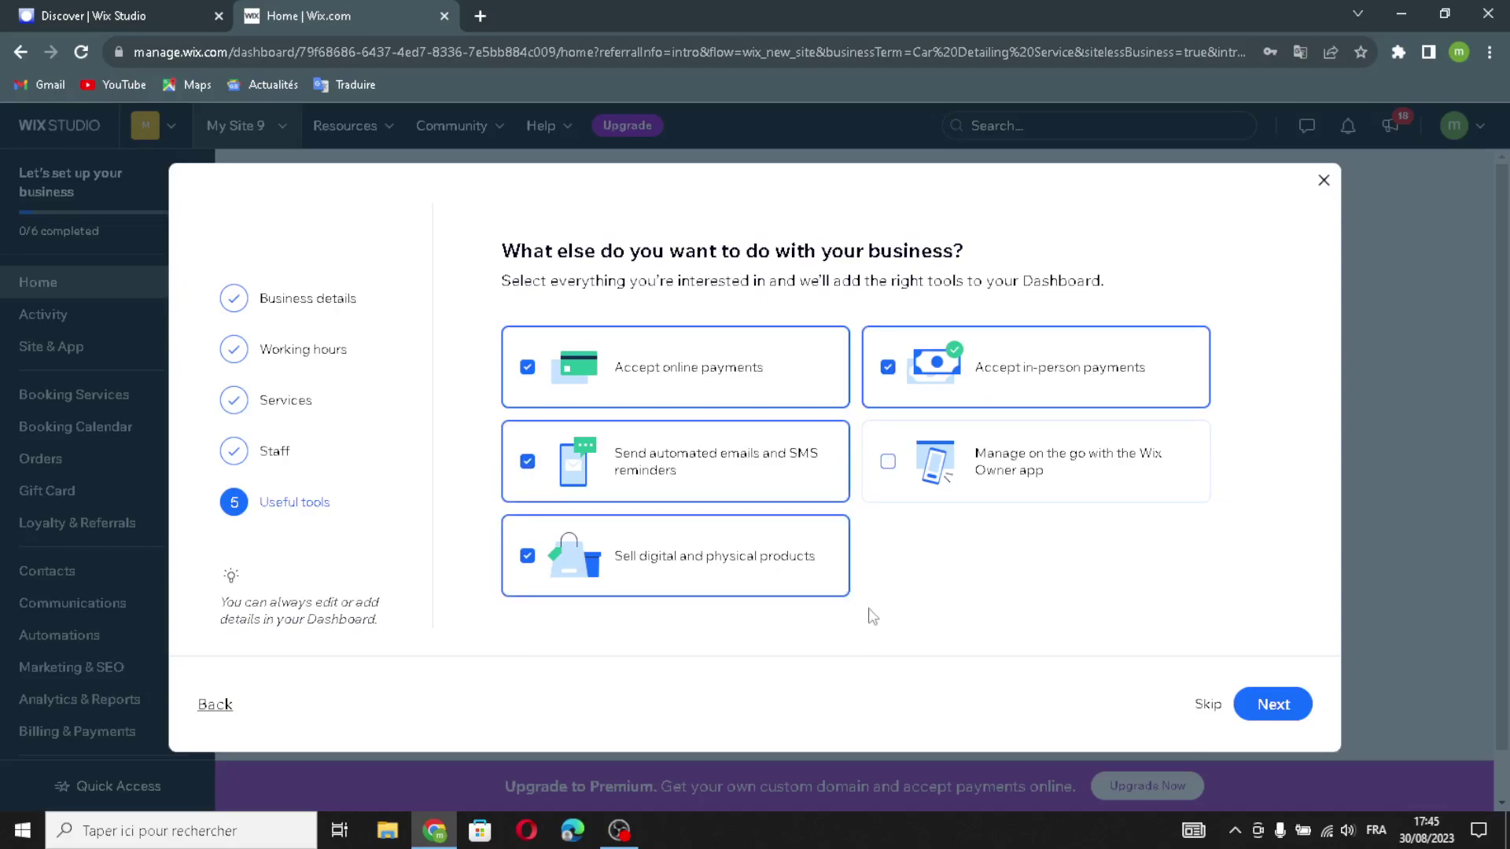
pyautogui.click(984, 462)
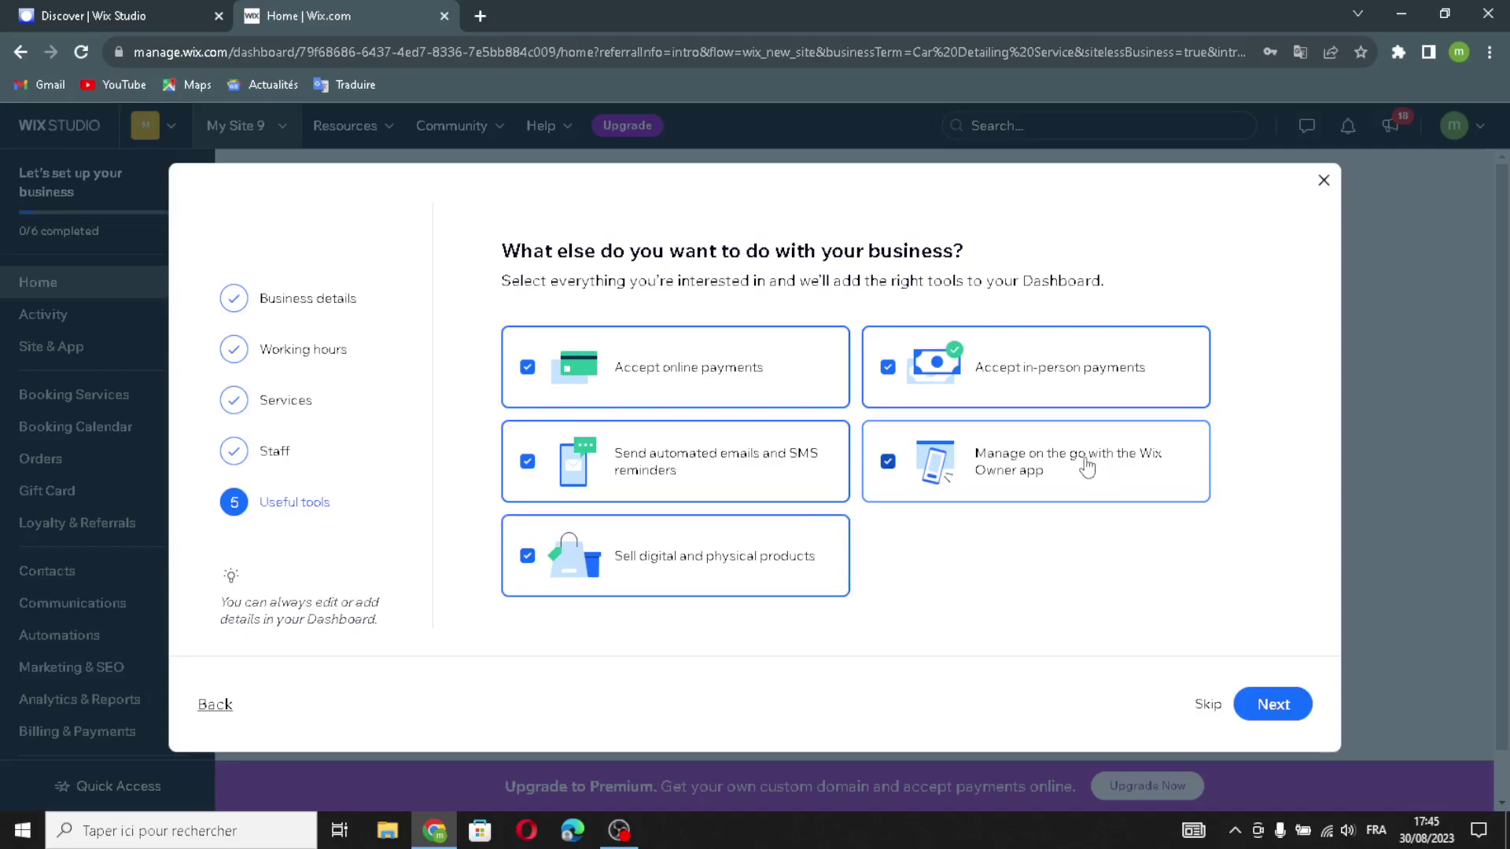
pyautogui.click(1269, 704)
pyautogui.click(728, 474)
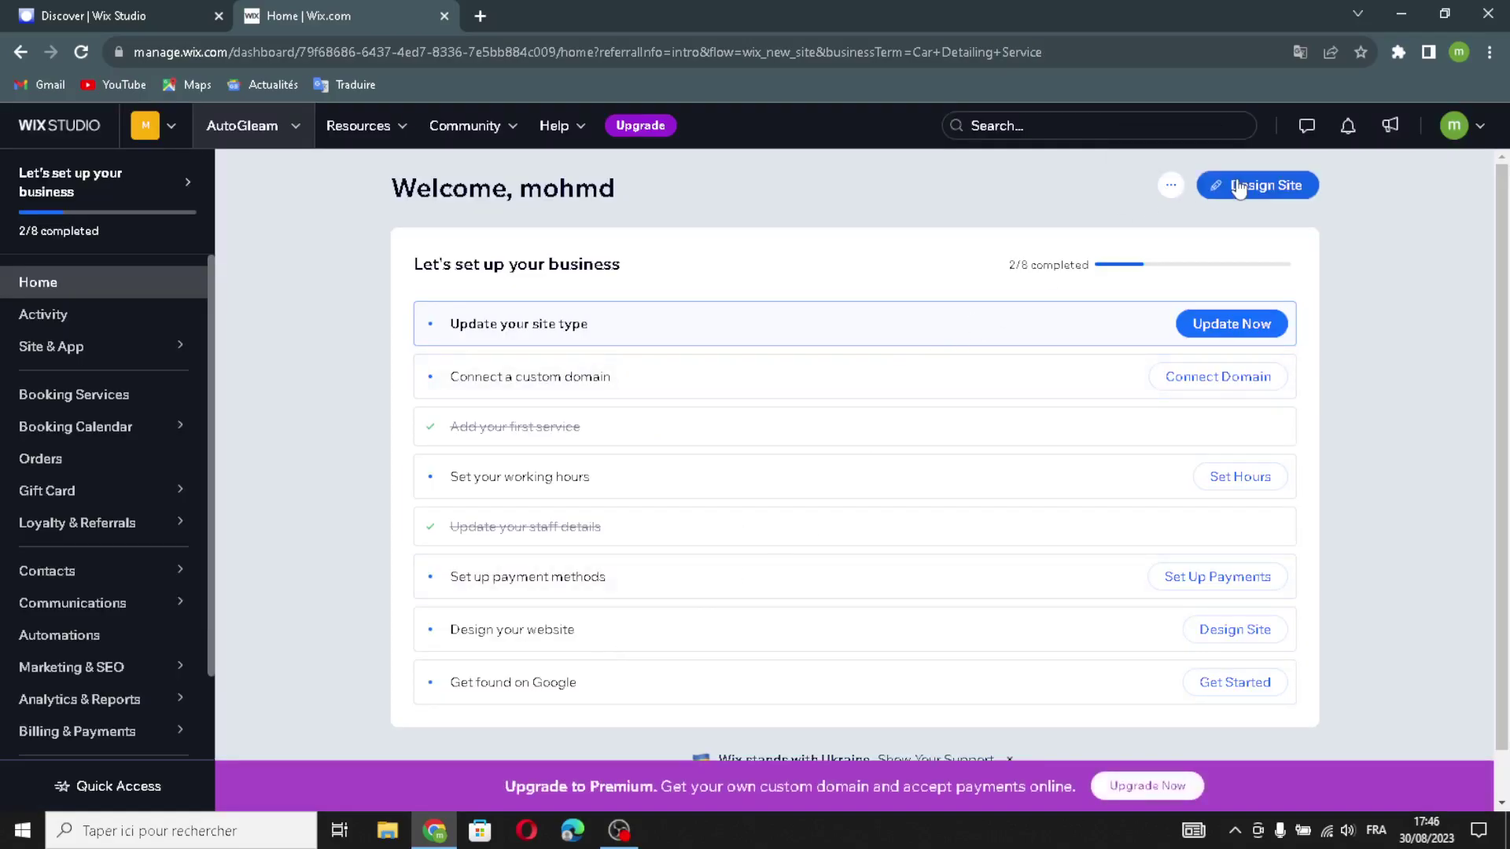
# Start designing the site by letting Wix create it, and accept the business info under review
pyautogui.click(1217, 192)
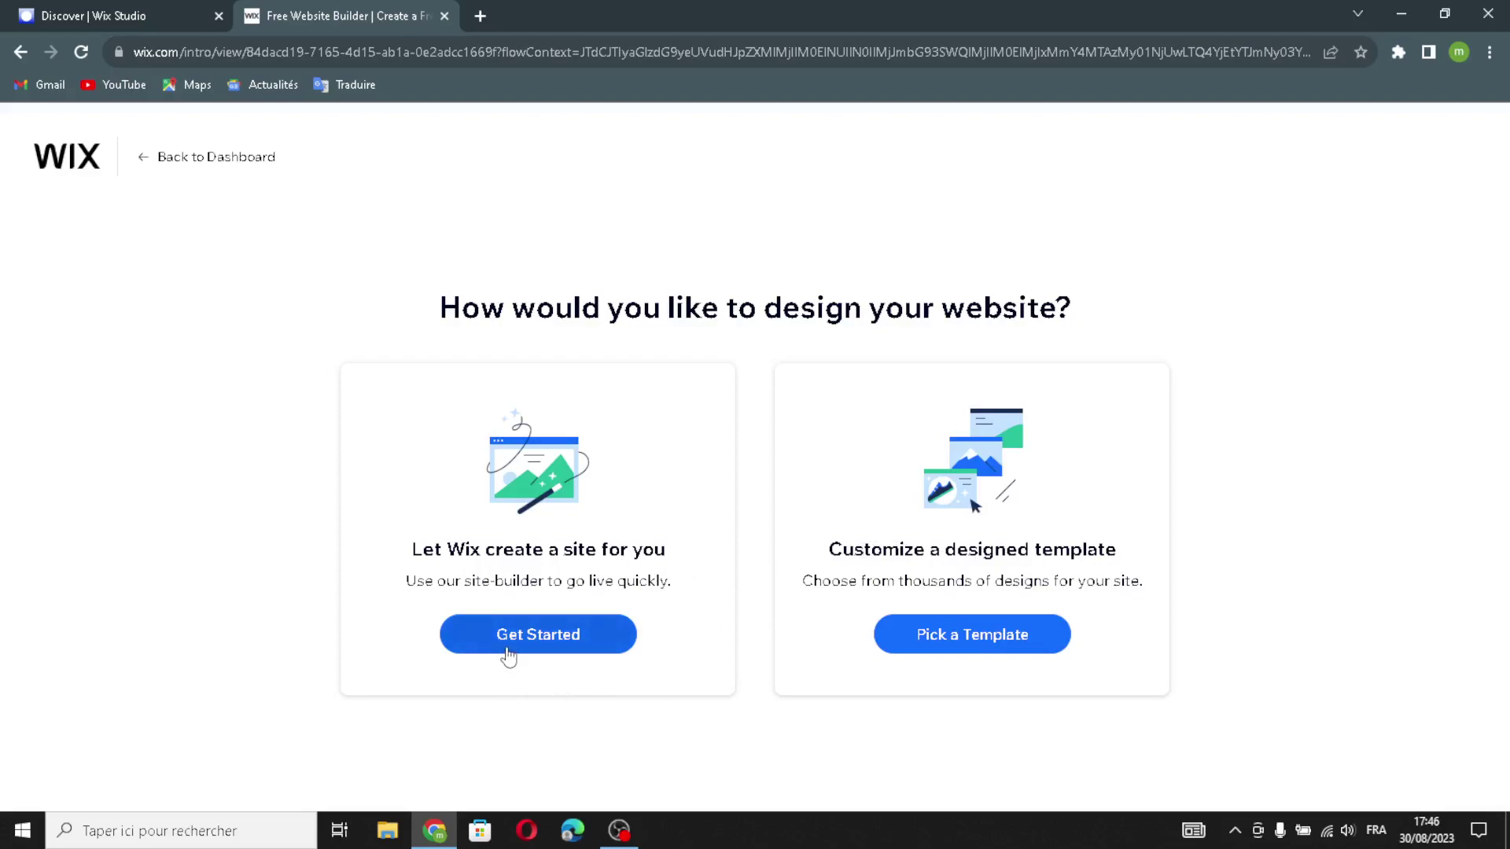
pyautogui.click(541, 647)
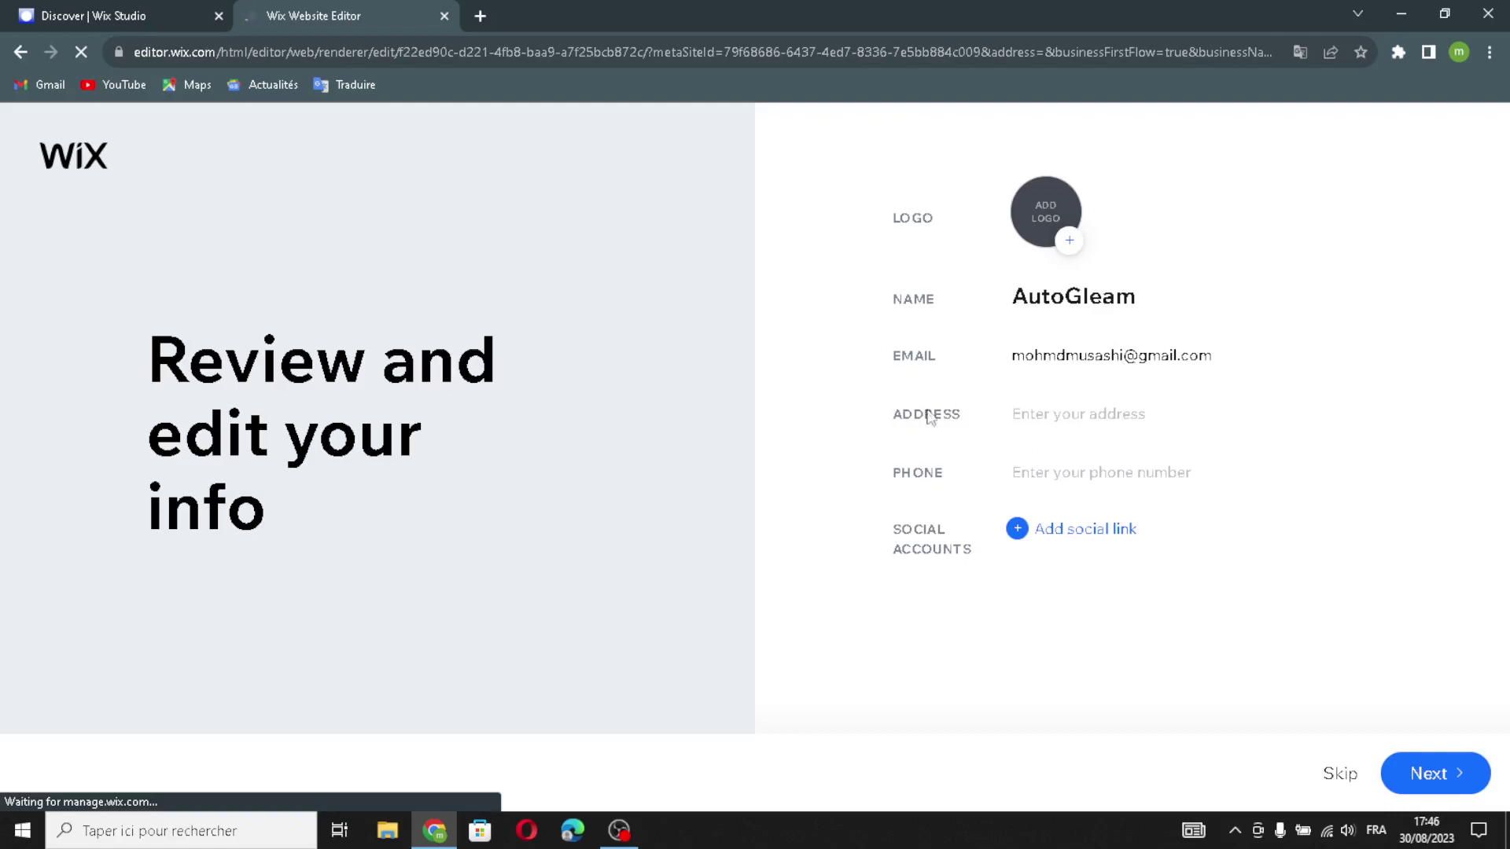
pyautogui.click(1052, 535)
pyautogui.click(1442, 776)
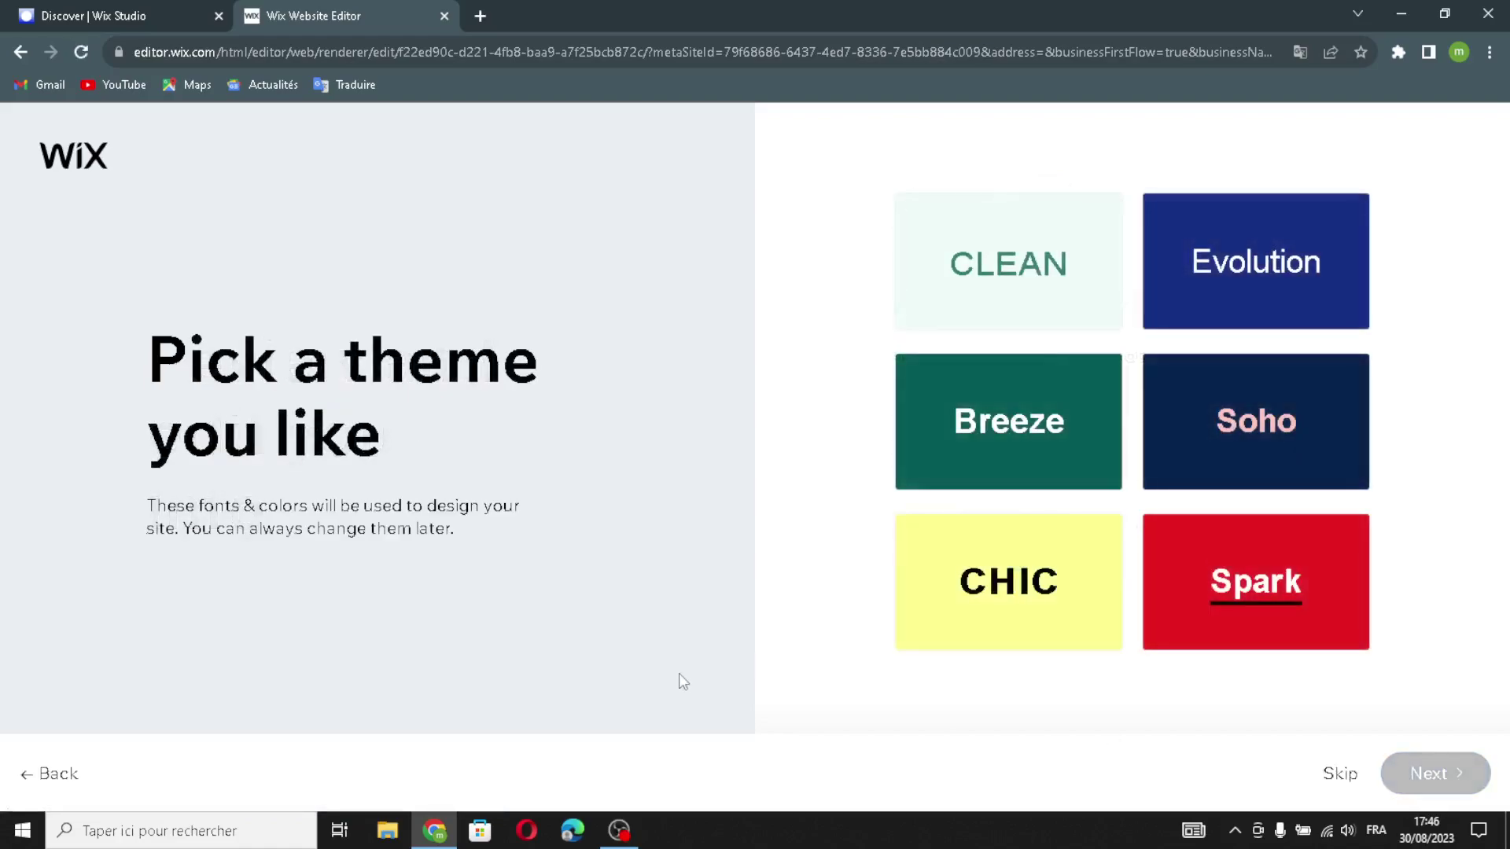
# Choose the Soho theme and add the tailored pages, including About and Services, to the site
pyautogui.click(1190, 469)
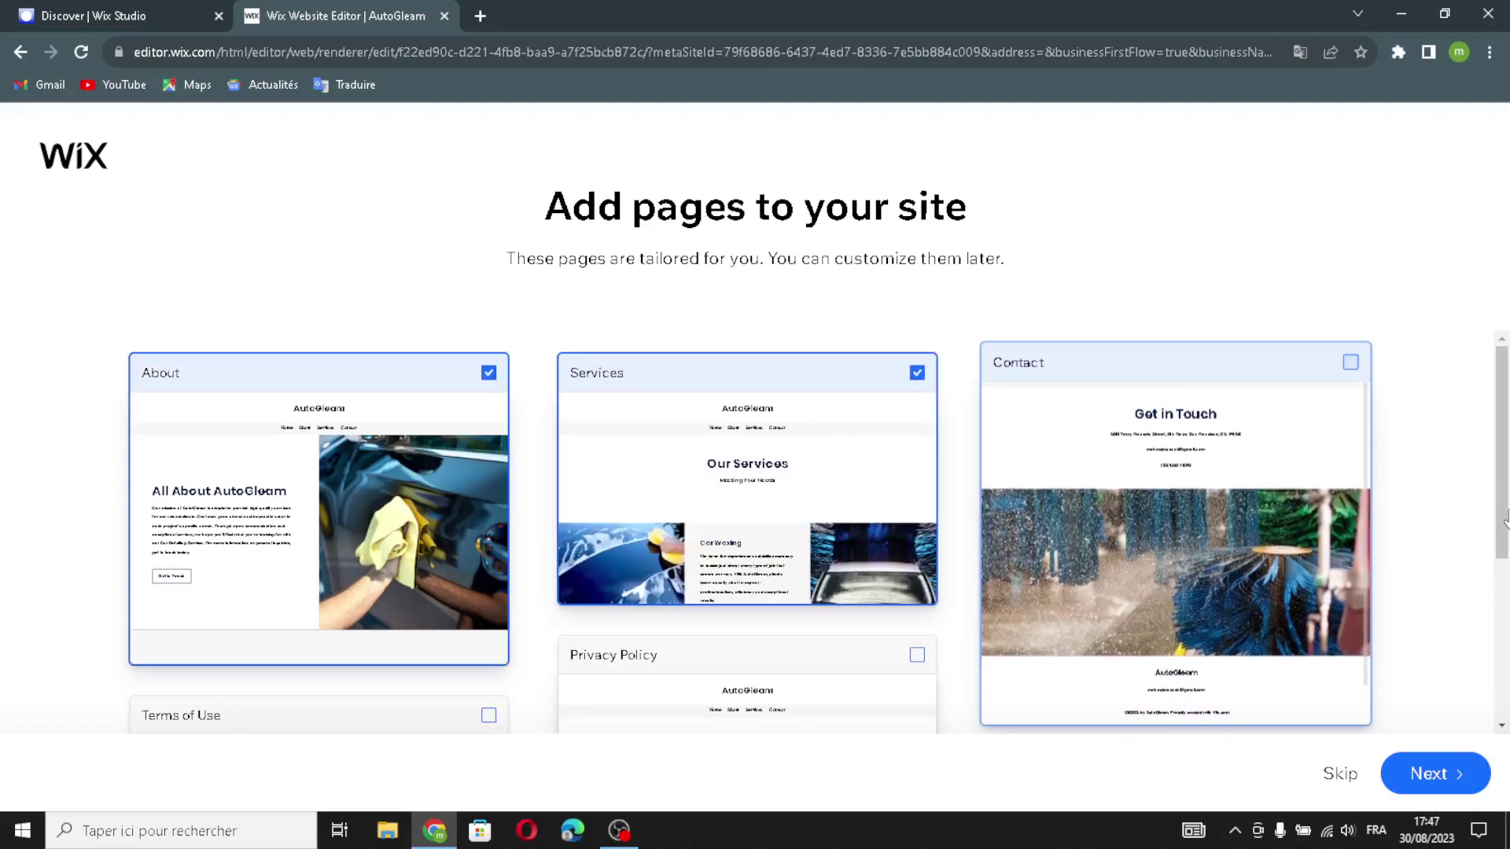
pyautogui.click(1427, 777)
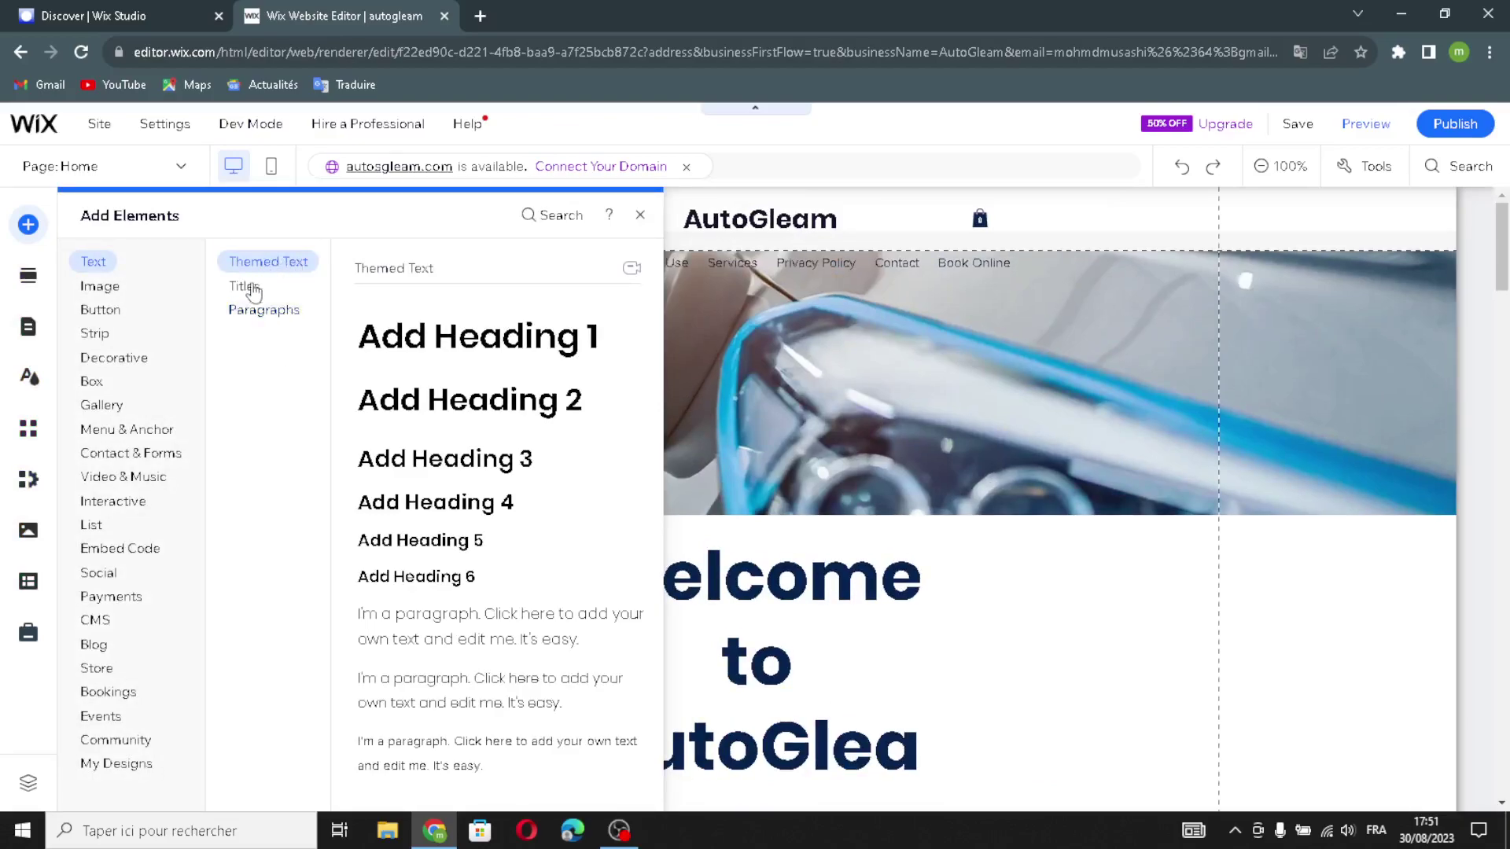
# Examine the themed text, title and paragraph styles available among the text elements that can be added
pyautogui.click(244, 287)
pyautogui.click(265, 313)
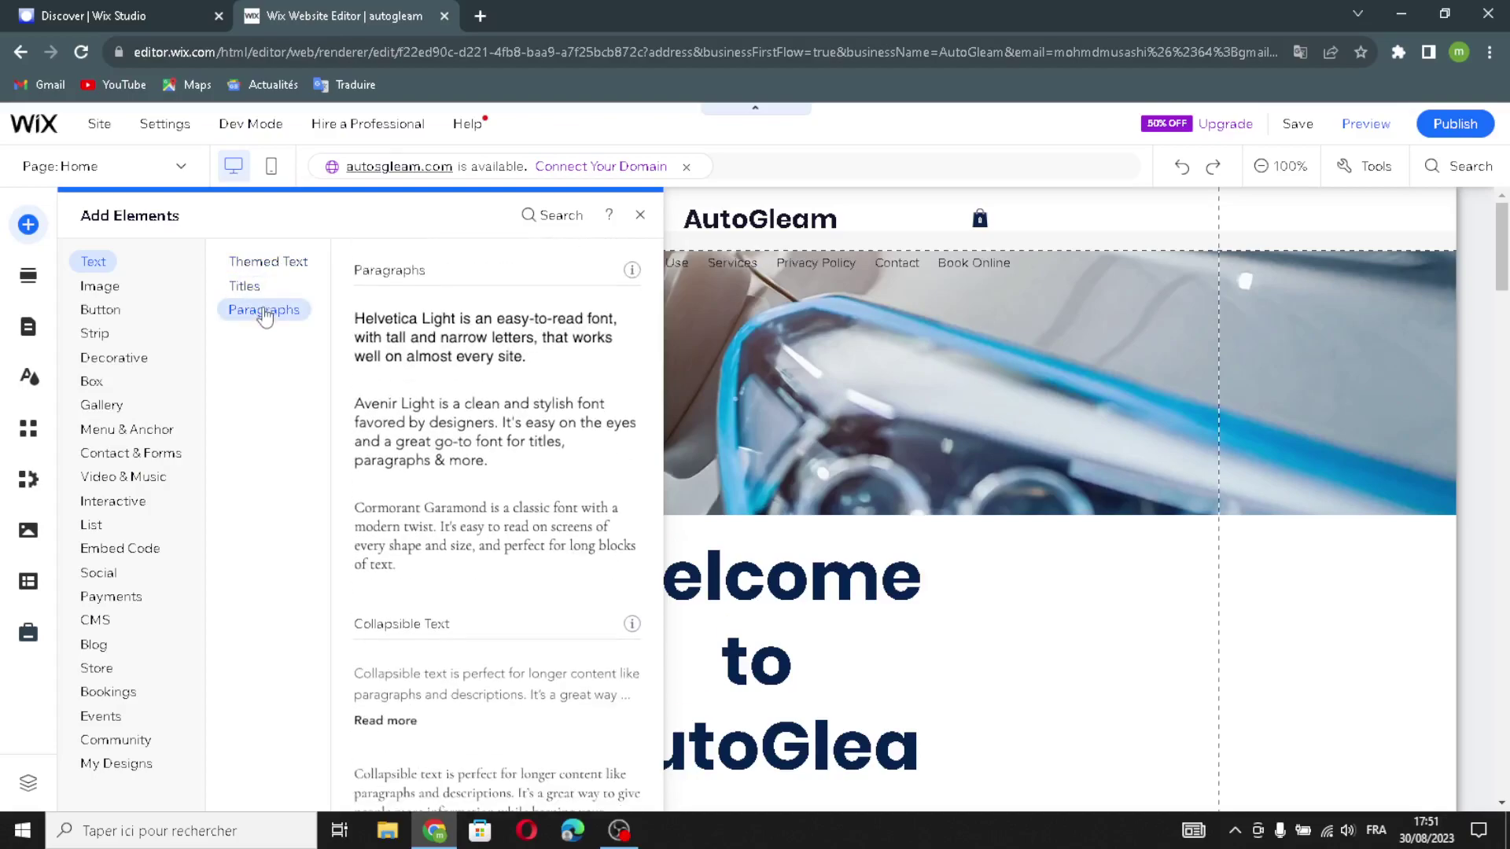
pyautogui.scroll(2, 404, 374)
pyautogui.scroll(6, 404, 373)
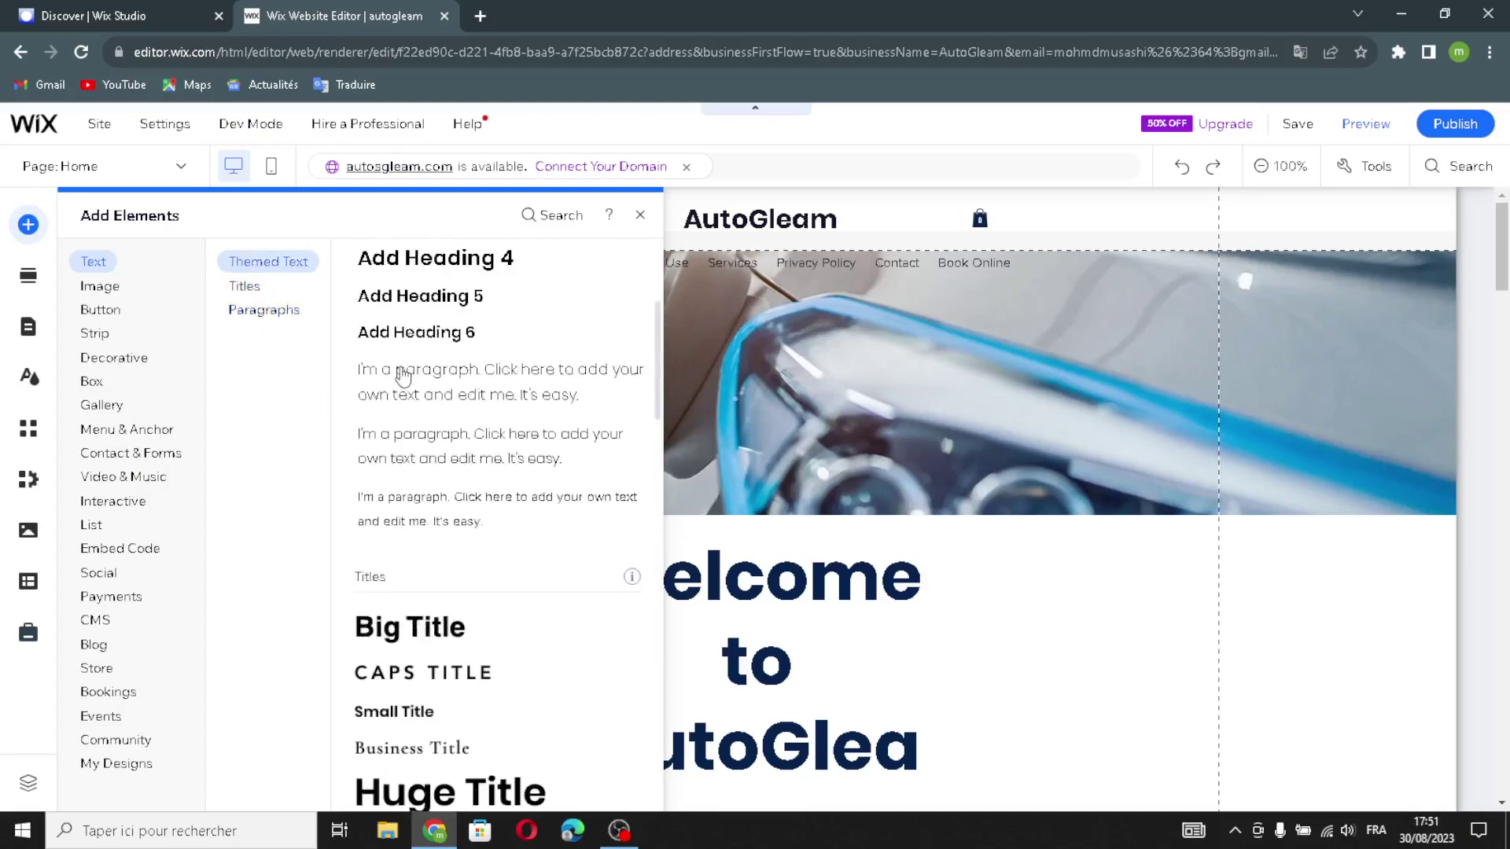
pyautogui.click(259, 291)
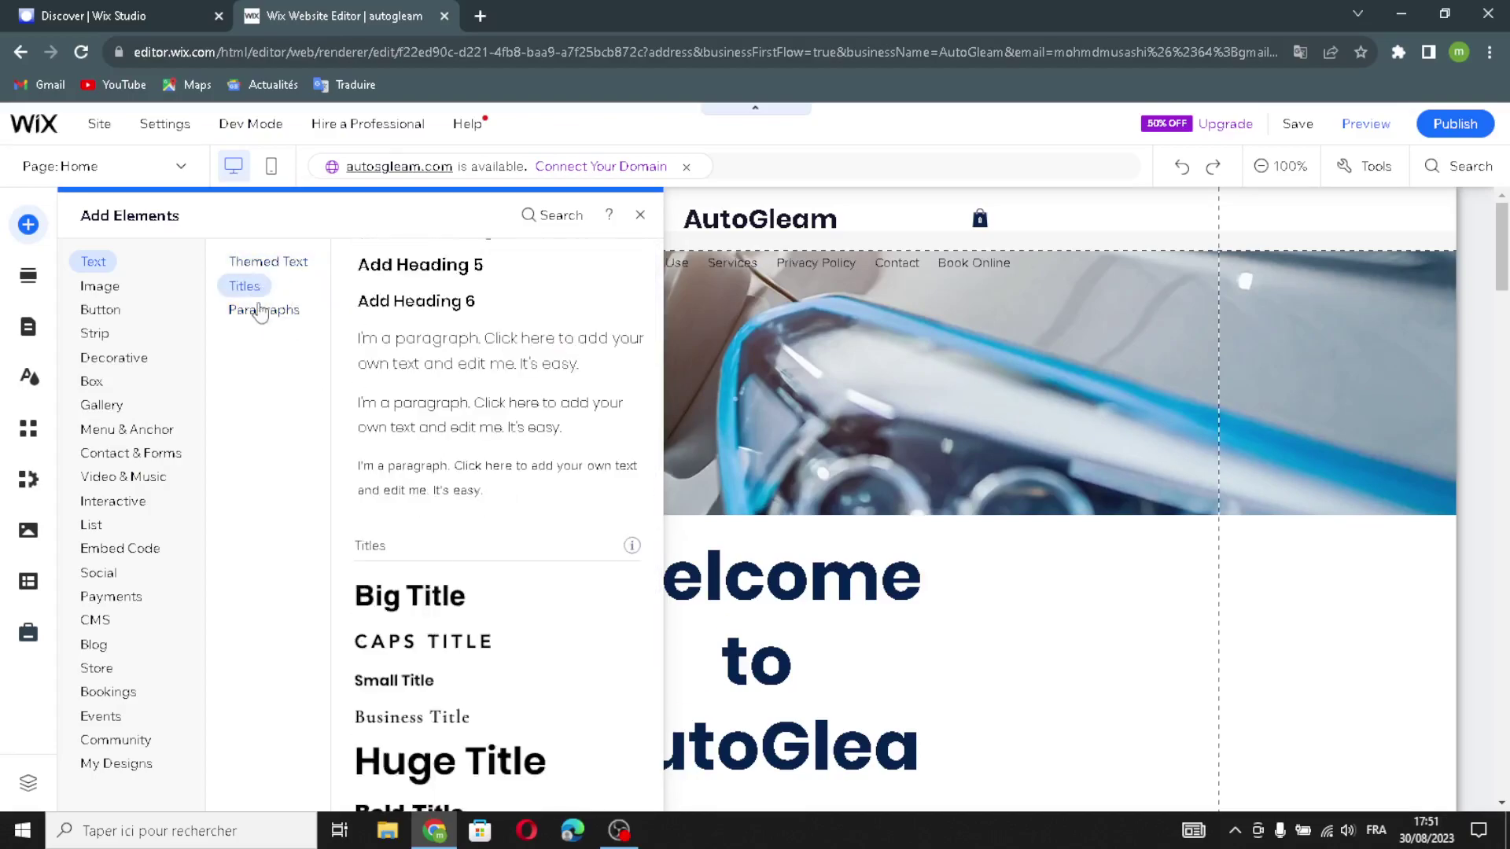
pyautogui.click(255, 313)
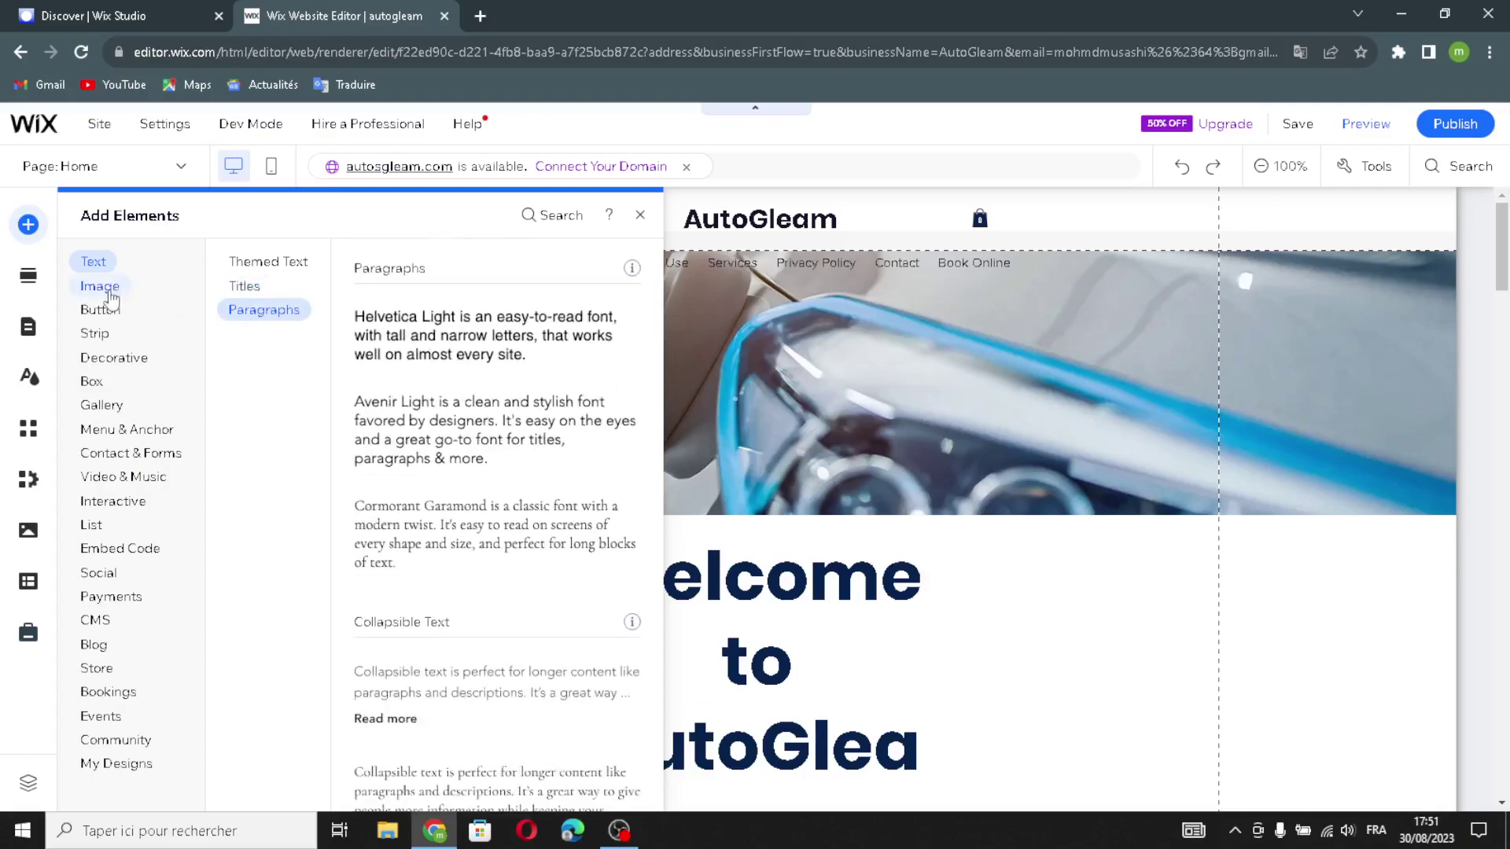
# Examine the image sources and the button types that can be added, from themed and icon buttons to document, pay and PayPal buttons
pyautogui.click(110, 291)
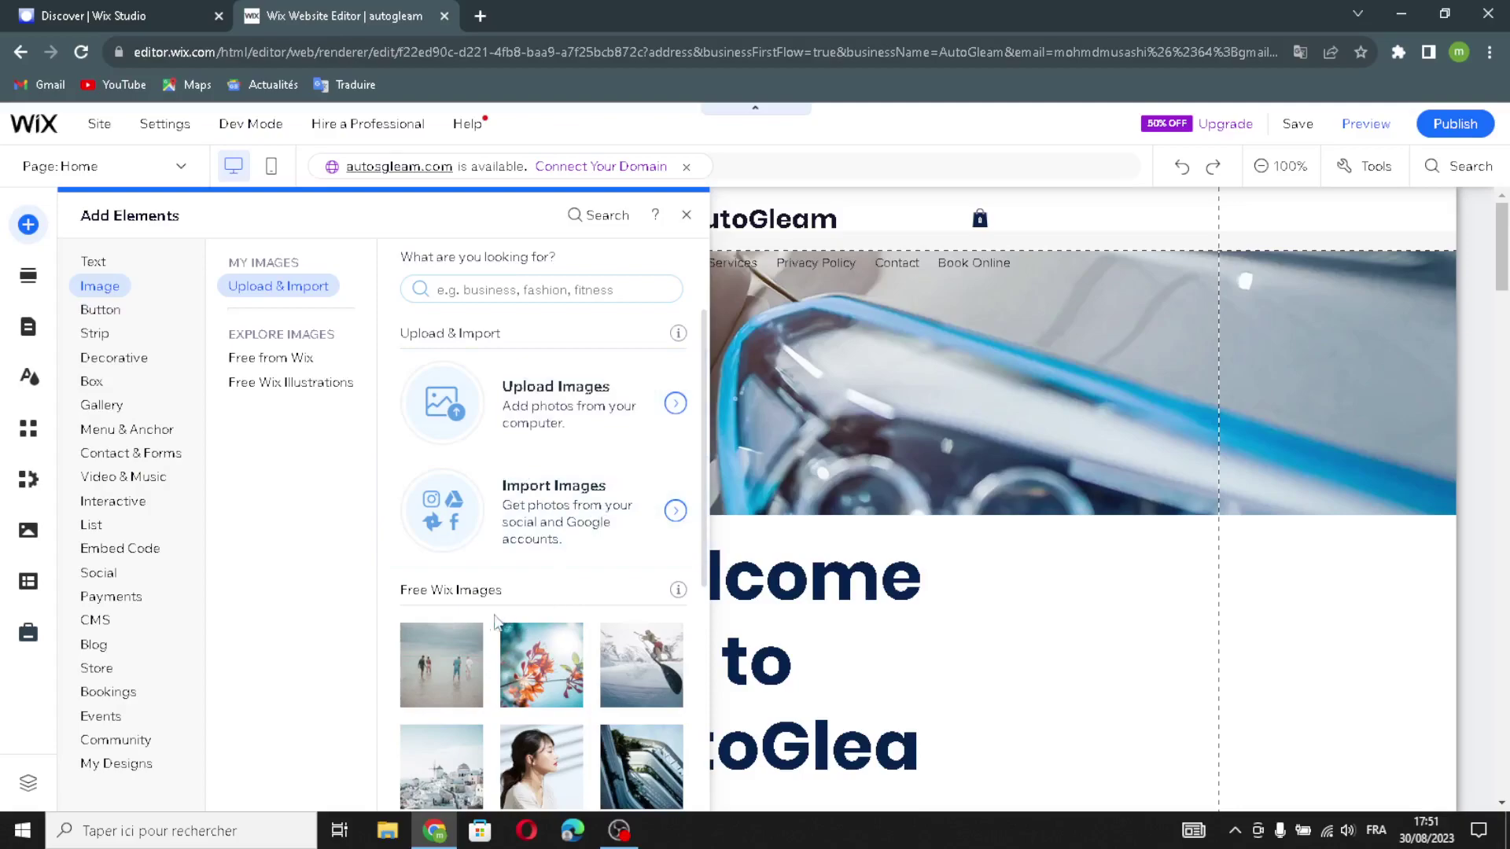
pyautogui.scroll(-6, 474, 633)
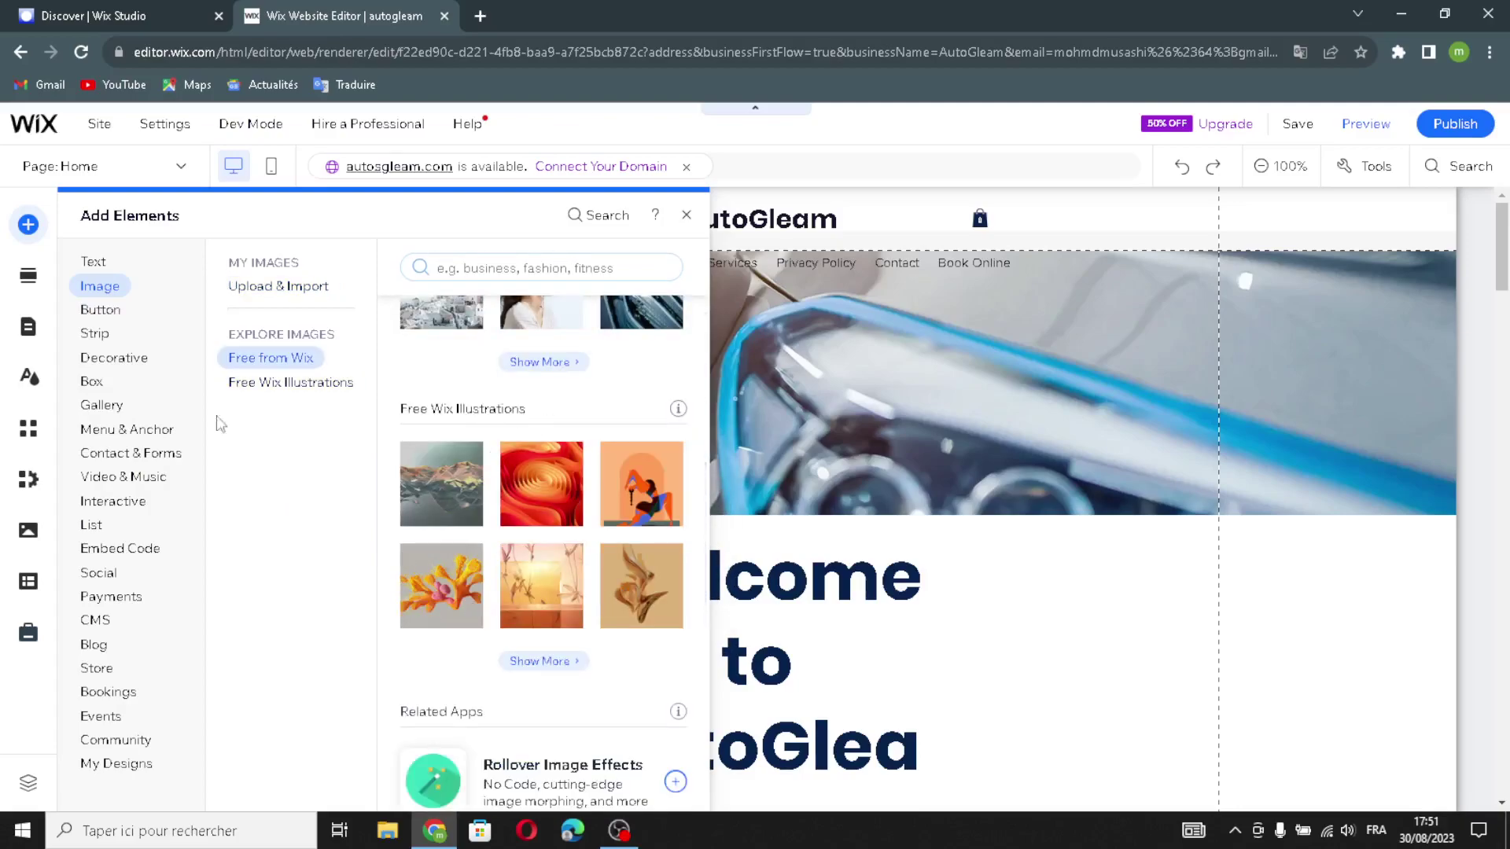
pyautogui.click(99, 311)
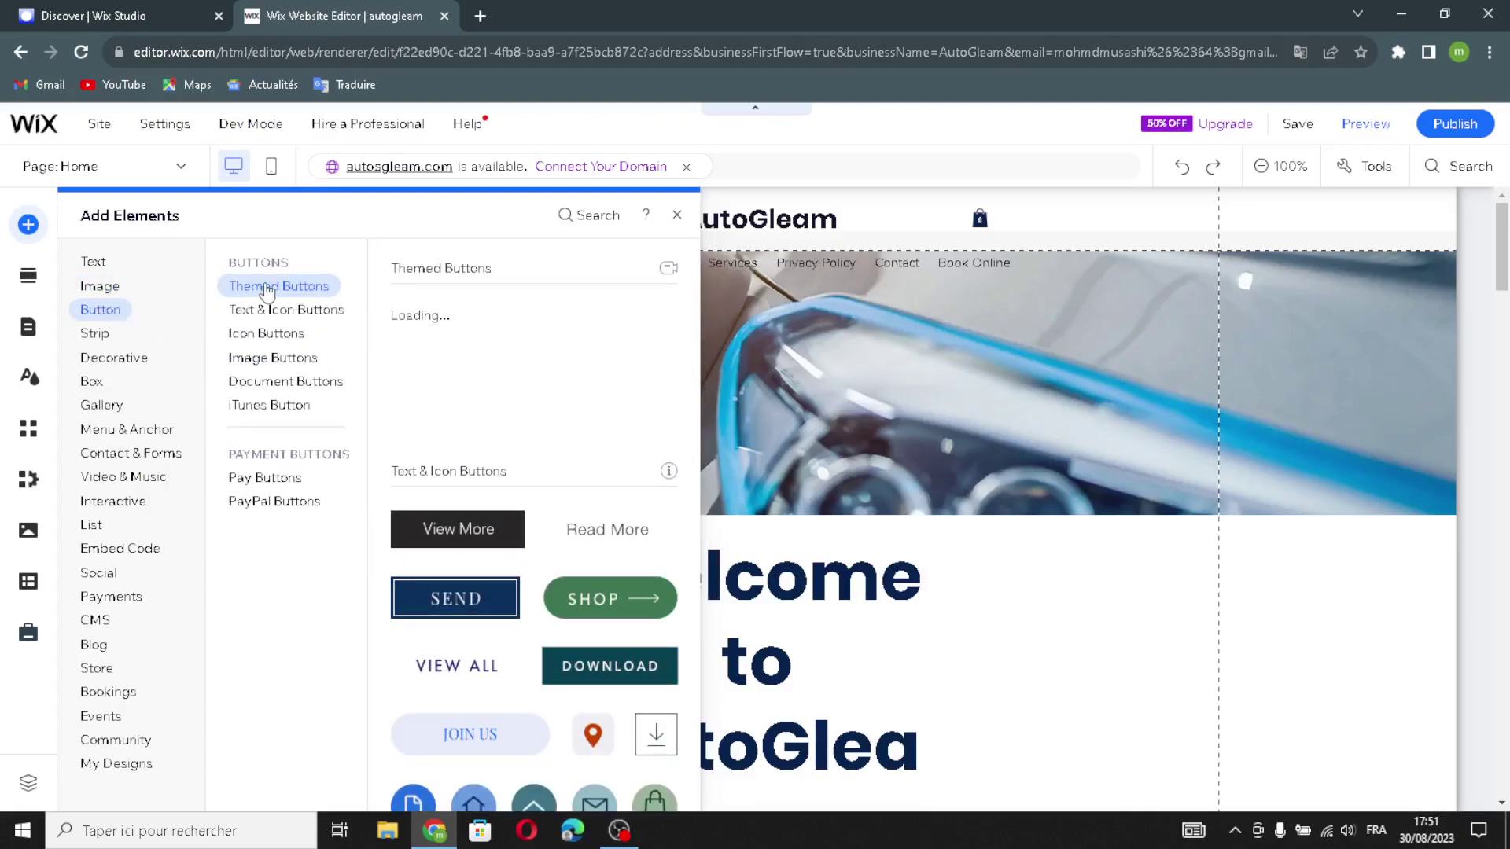
pyautogui.click(259, 319)
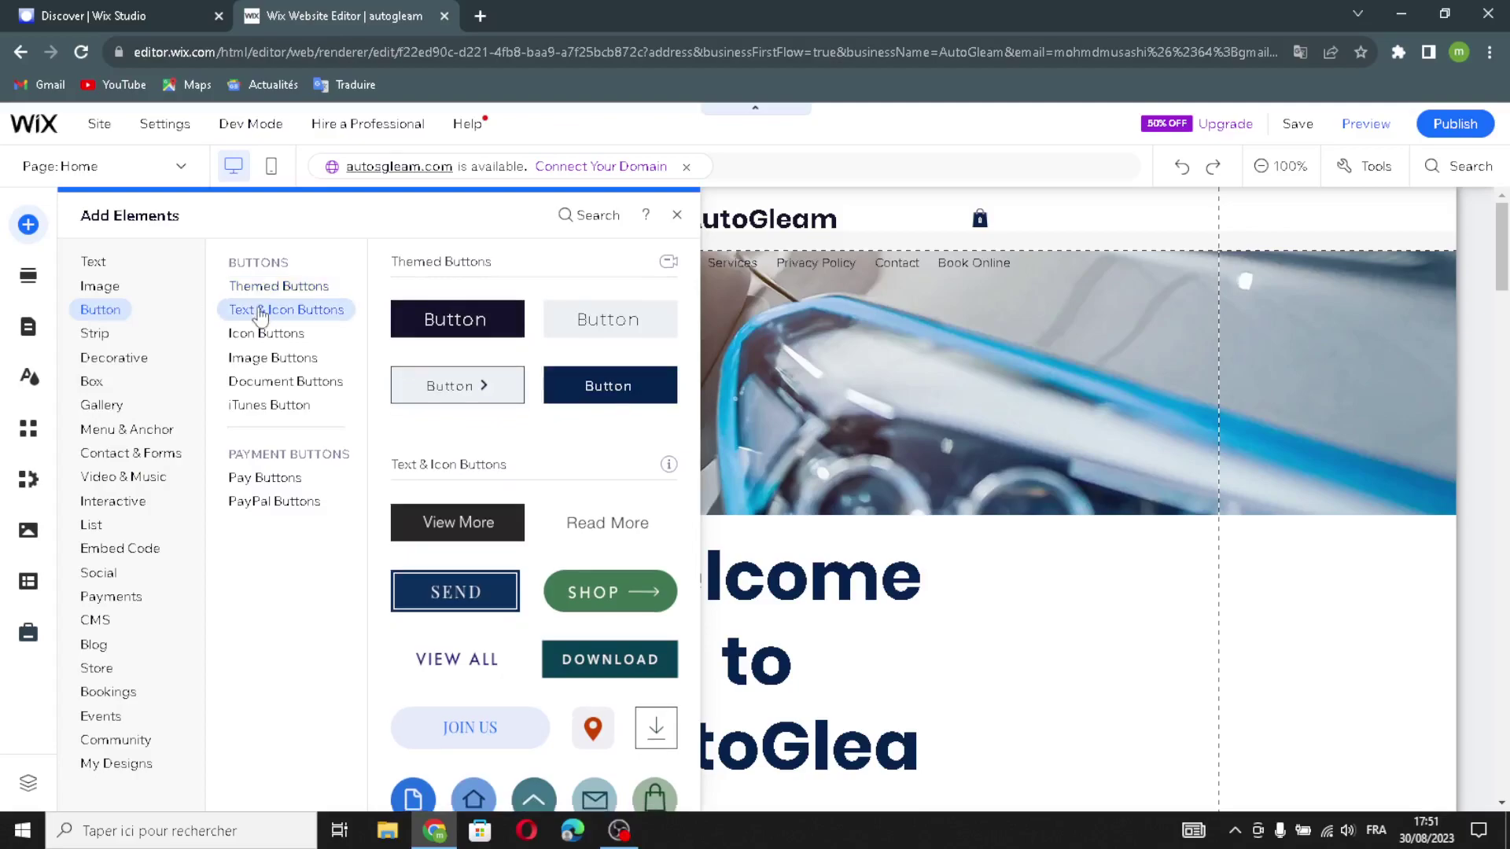
pyautogui.click(258, 333)
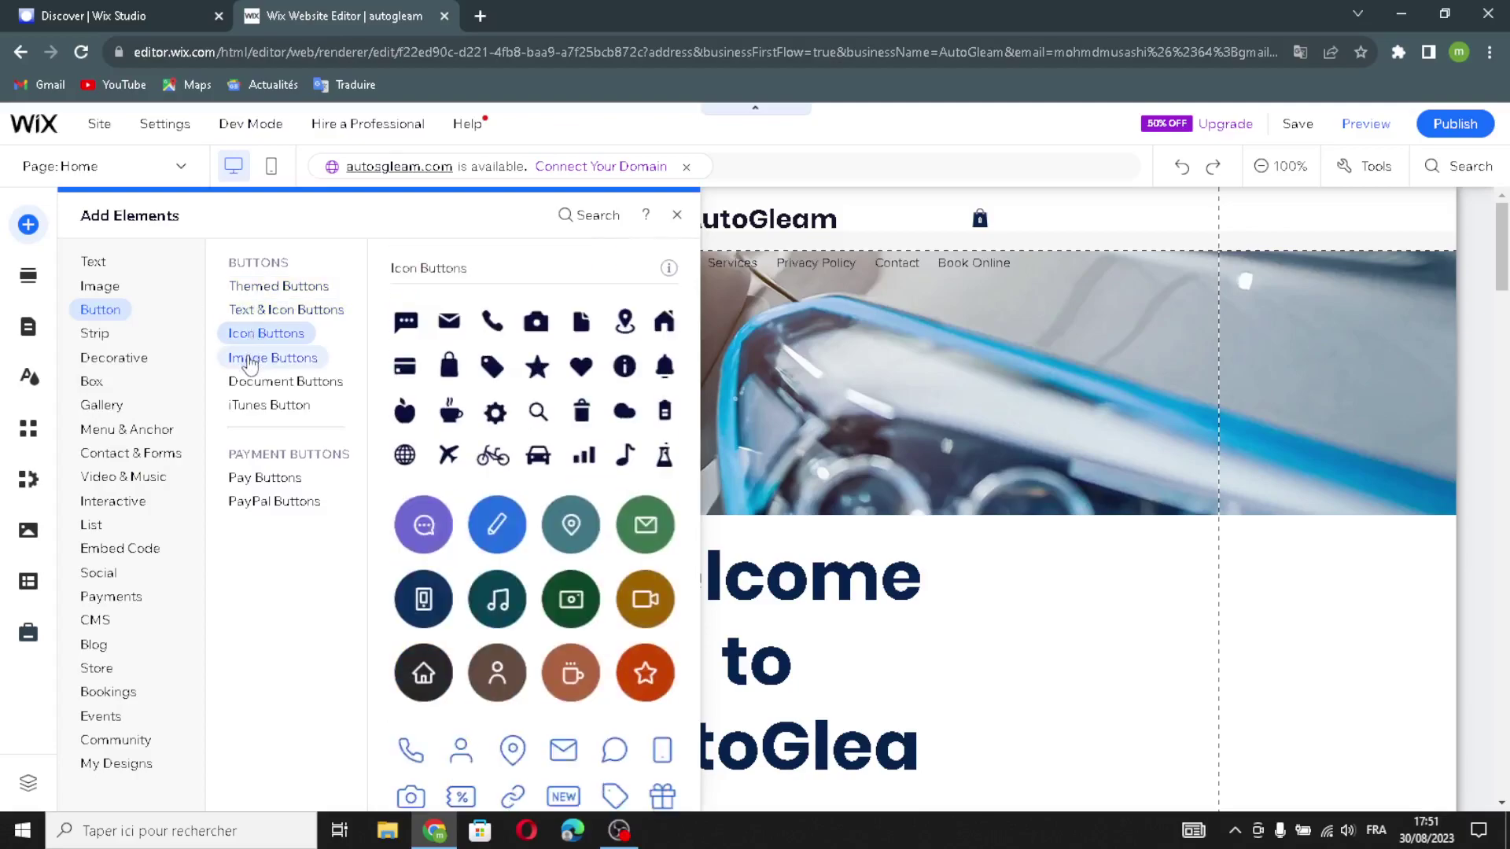
pyautogui.click(248, 365)
pyautogui.click(264, 383)
pyautogui.click(284, 407)
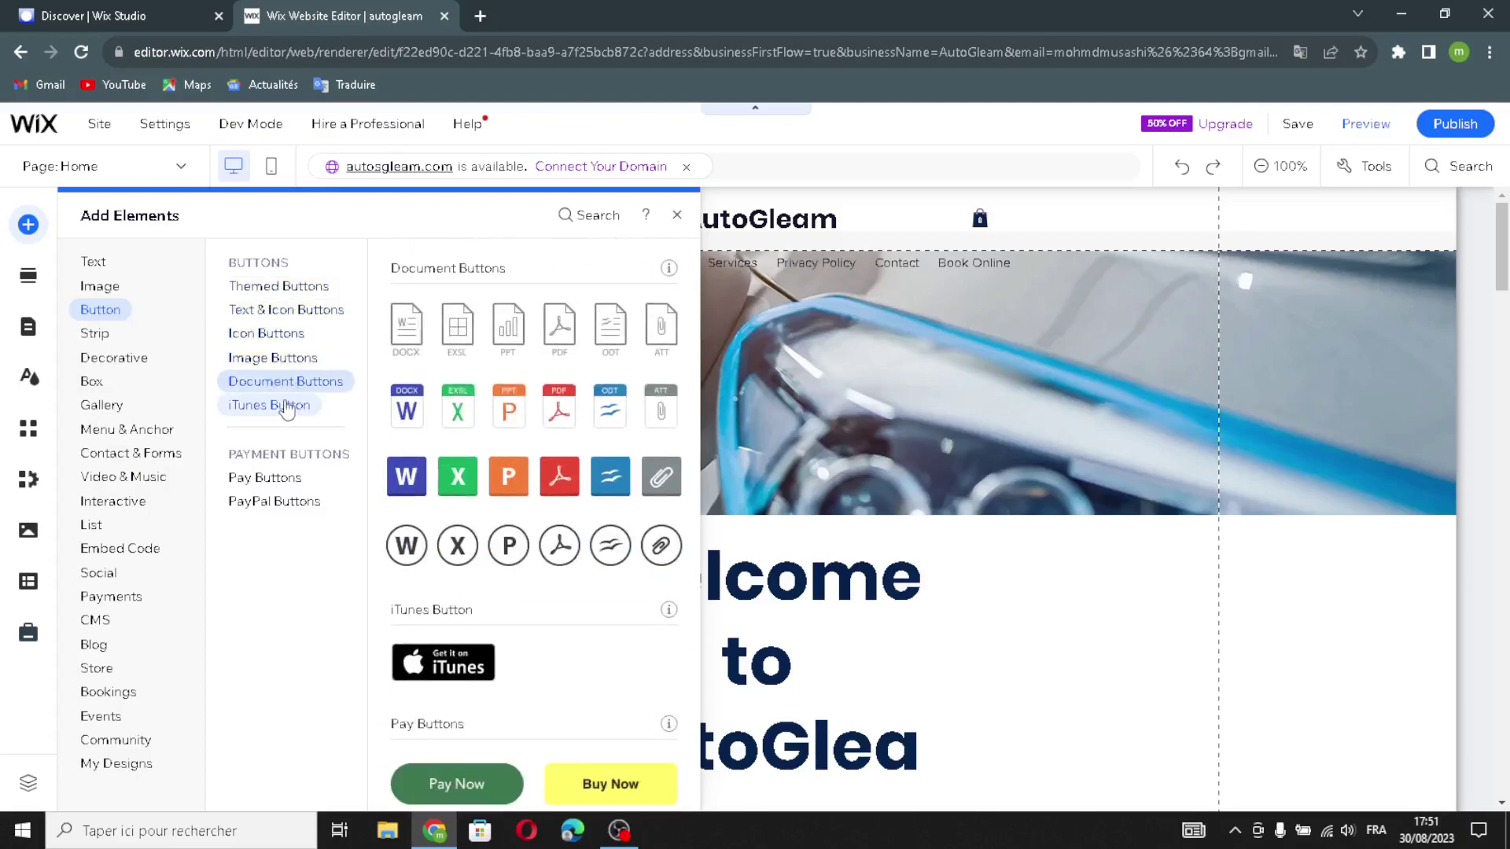
pyautogui.click(279, 476)
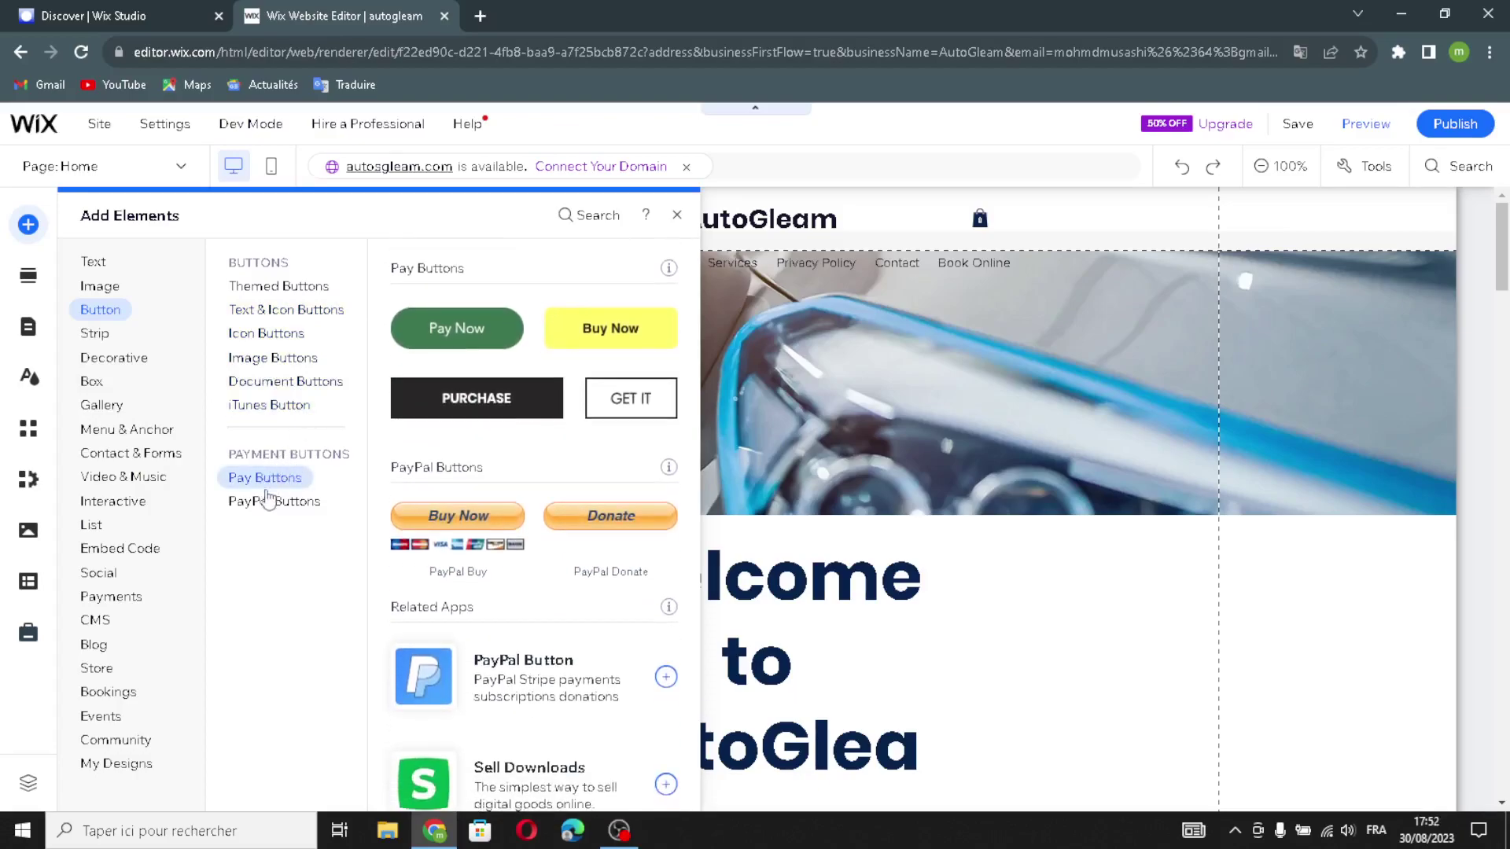
pyautogui.click(269, 501)
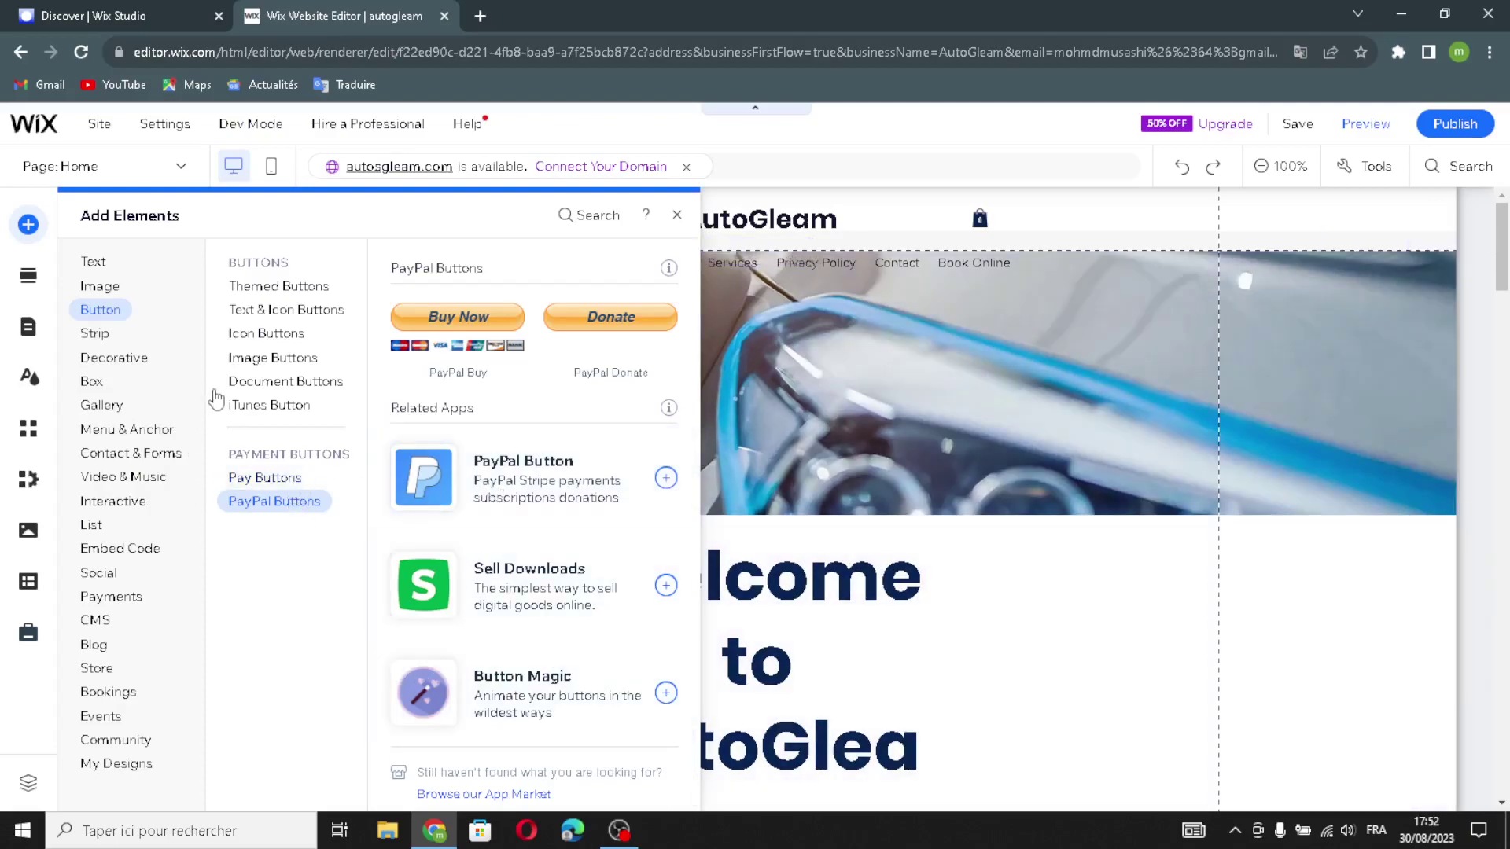
# Examine the ready-made strip designs, including the Featured, About, Services, Contact, Welcome and Team categories
pyautogui.click(96, 335)
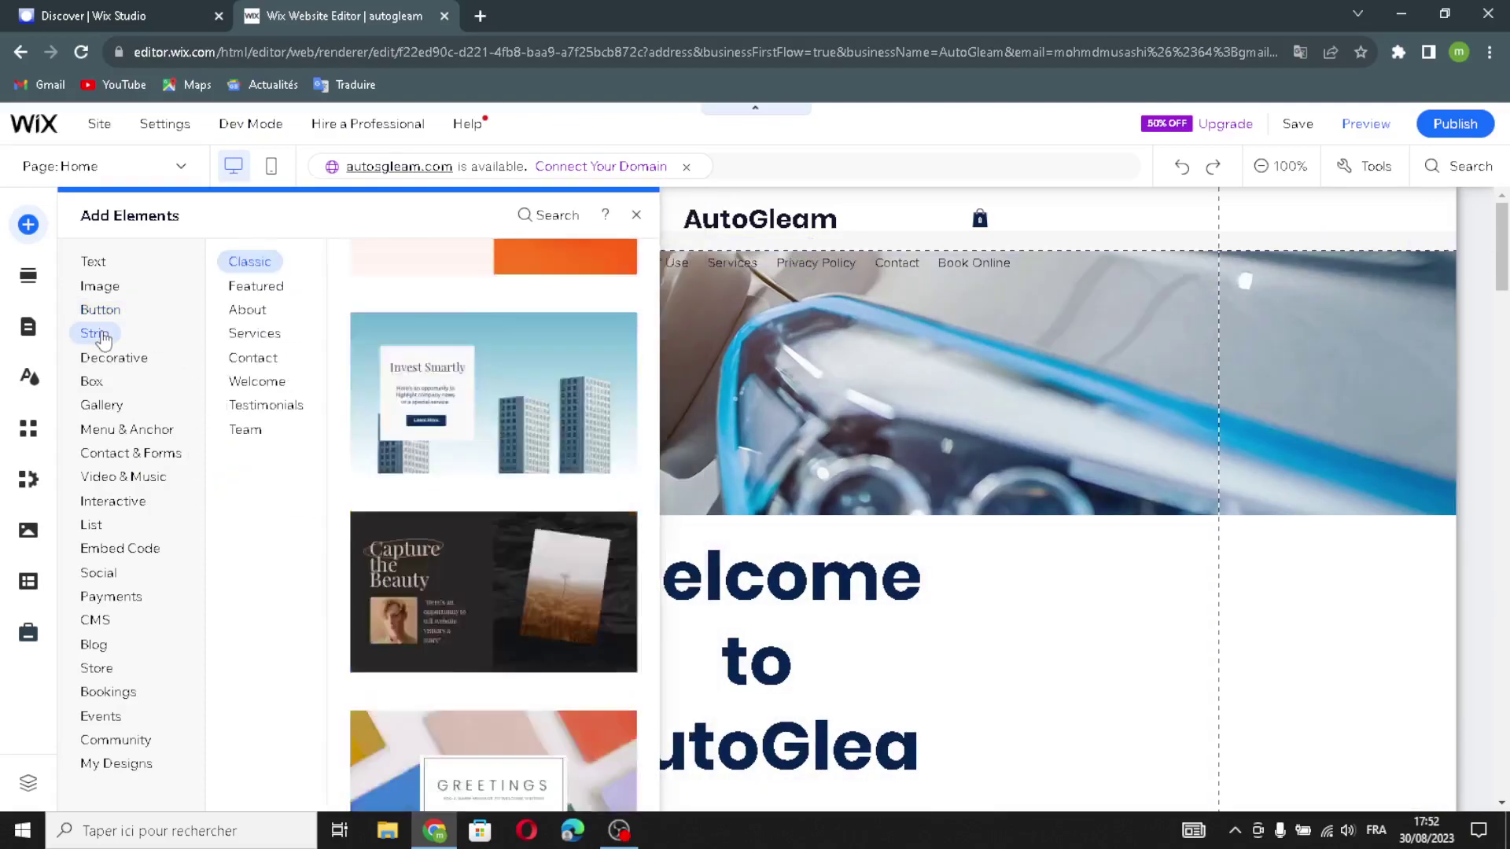
pyautogui.click(256, 286)
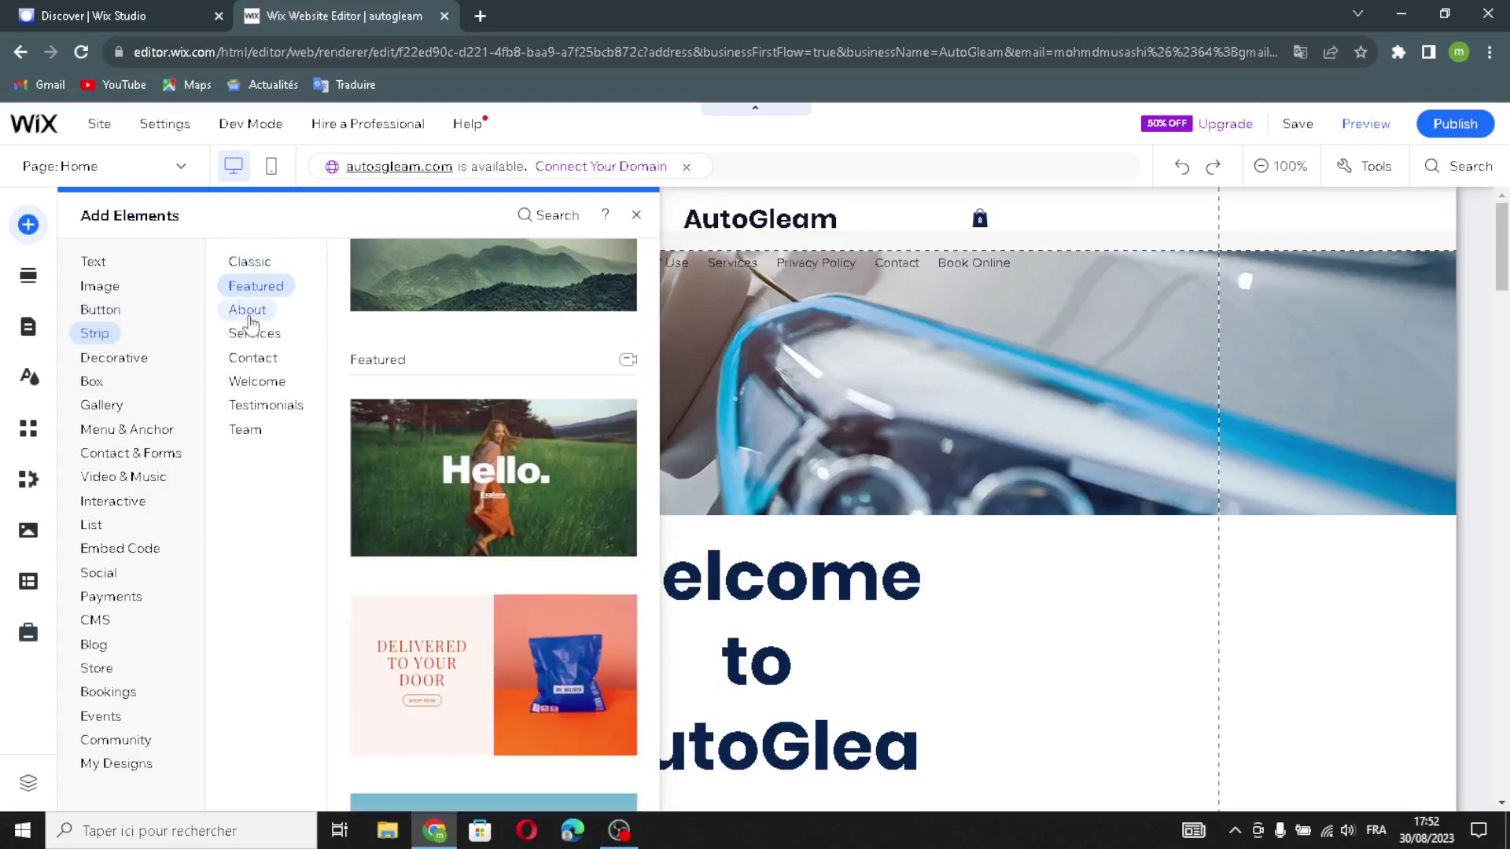
pyautogui.click(247, 309)
pyautogui.click(254, 335)
pyautogui.click(252, 358)
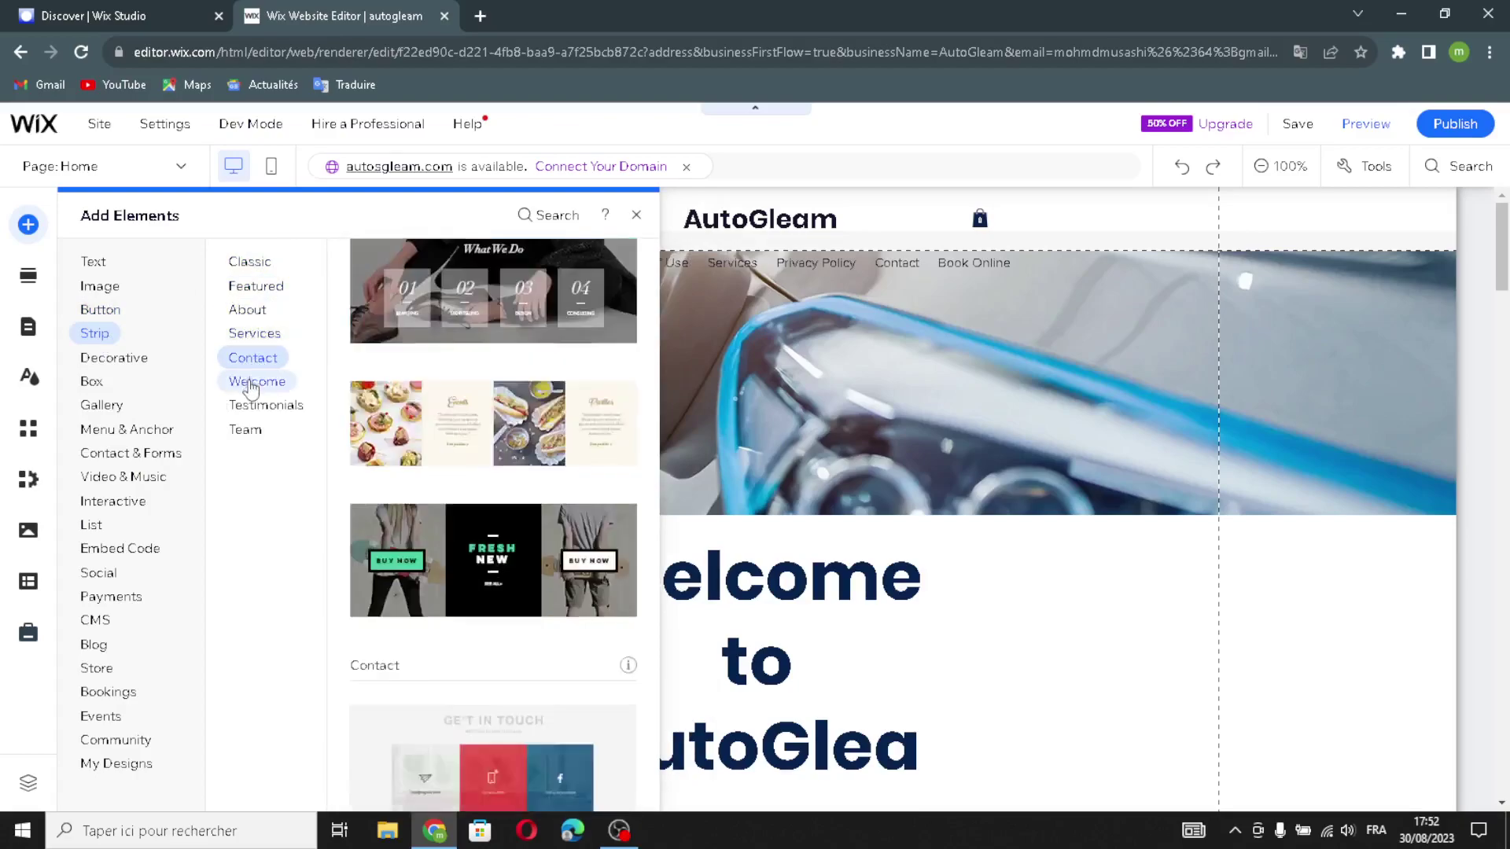
pyautogui.click(256, 382)
pyautogui.click(253, 429)
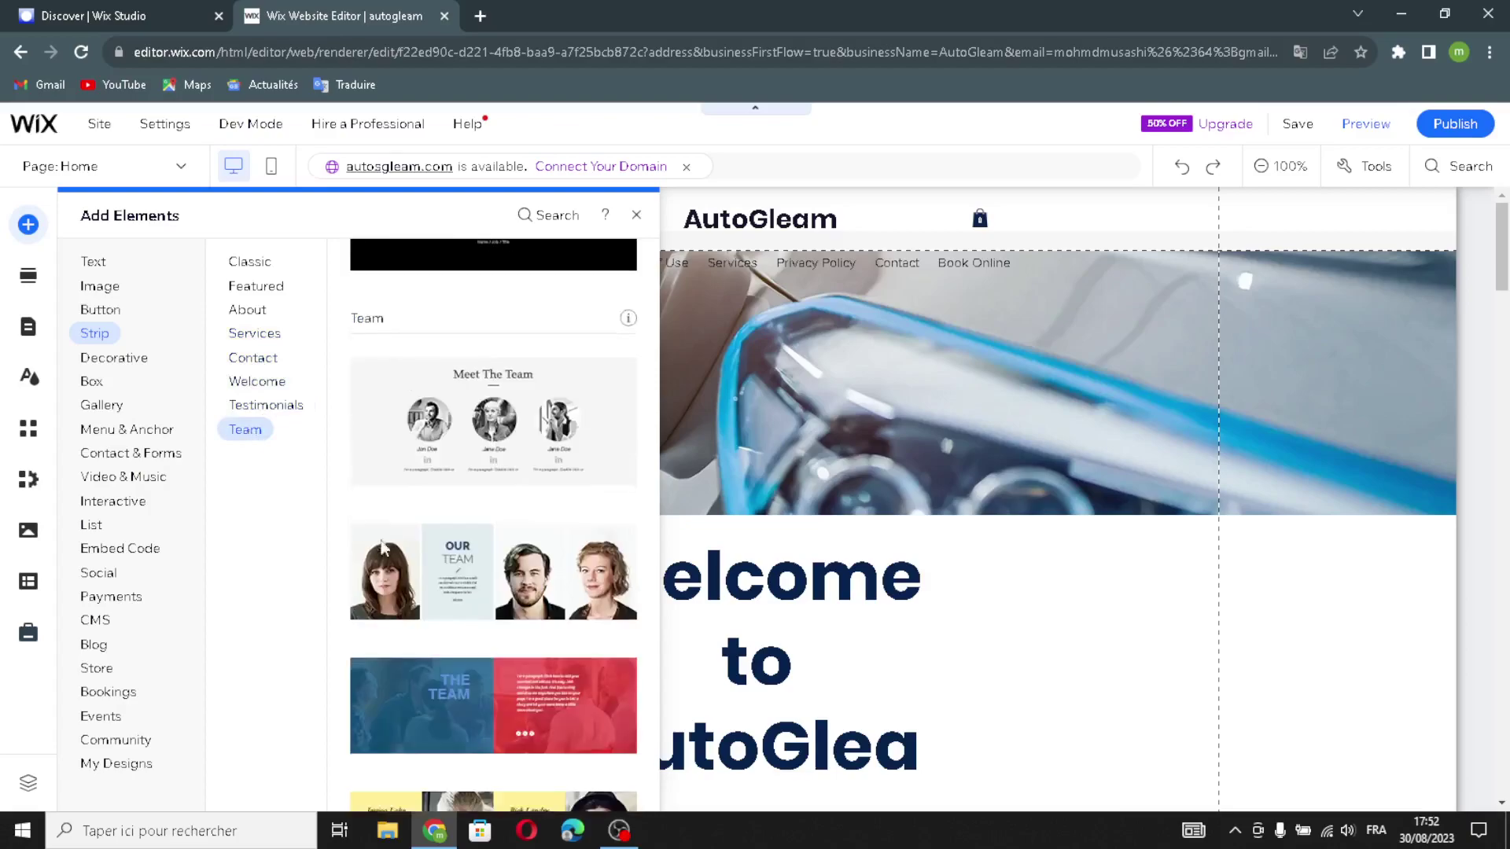
pyautogui.scroll(5, 496, 462)
pyautogui.scroll(10, 497, 461)
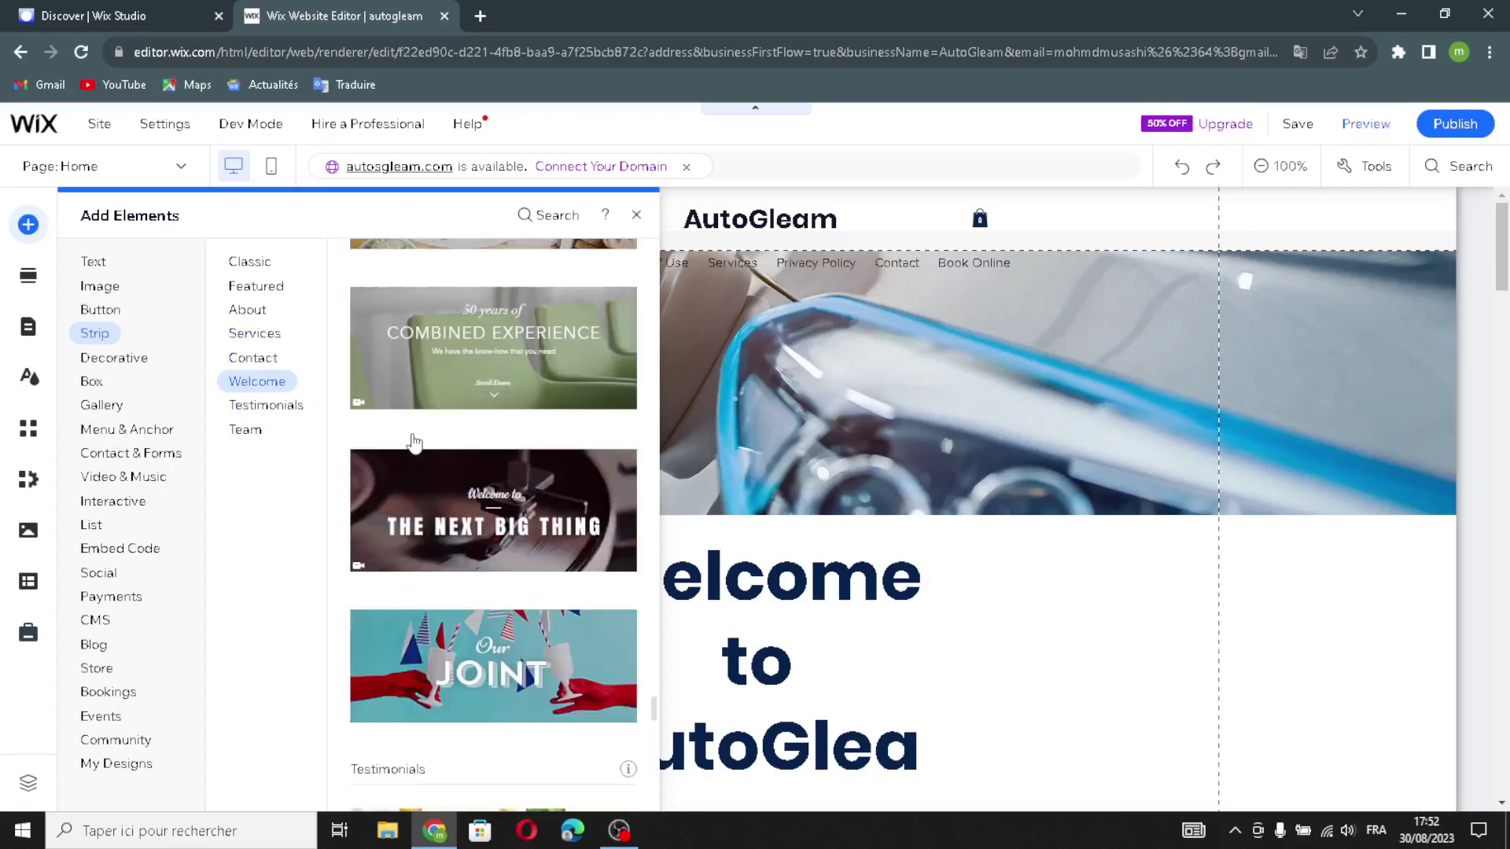
# Examine the decorative elements: arrows and lines, vector art such as icons, logos and characters, and the box, mask and transparent videos
pyautogui.click(150, 367)
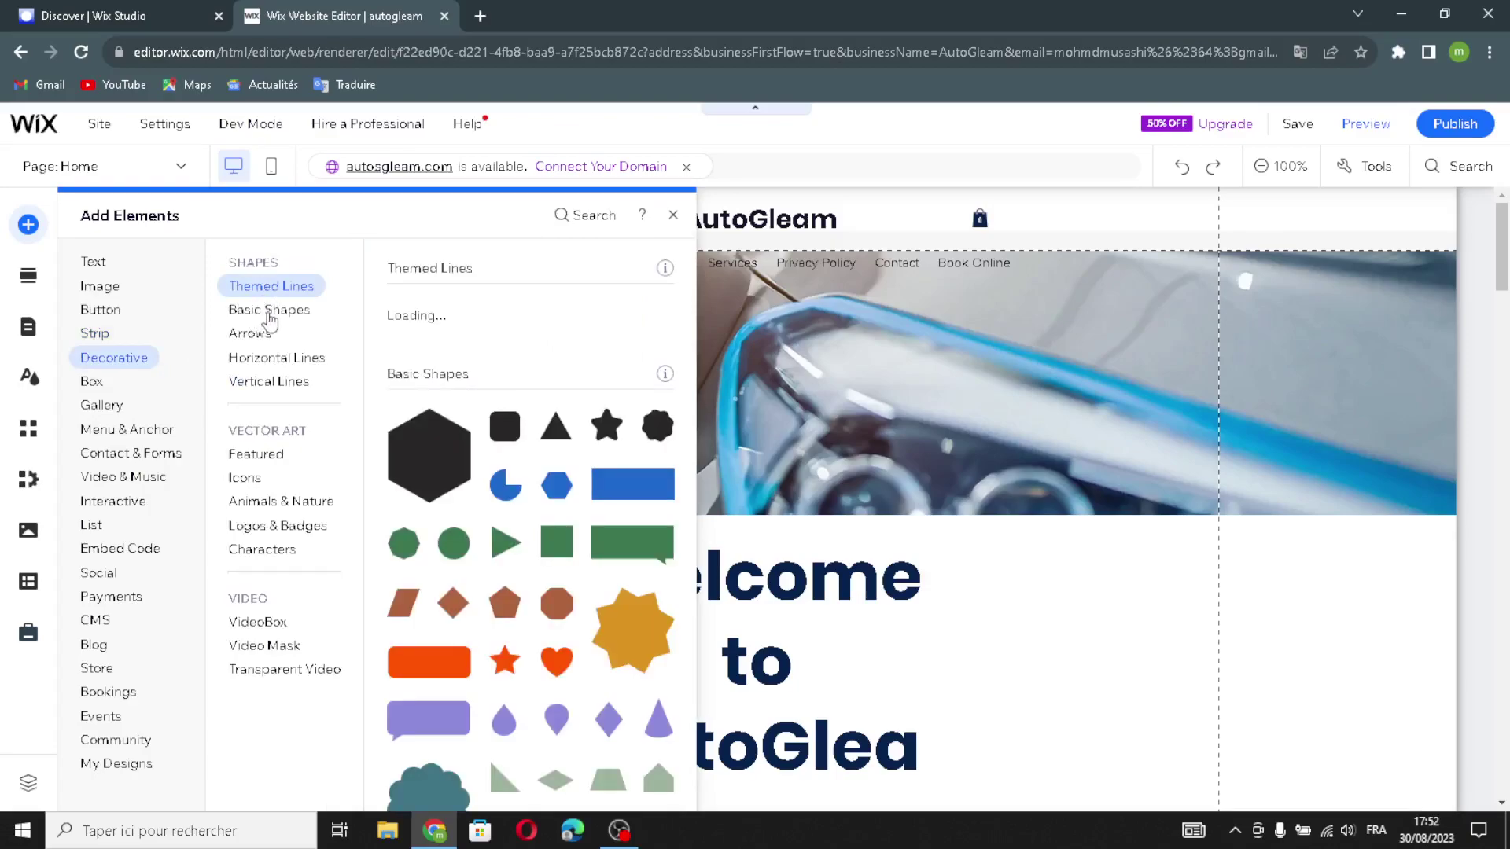
pyautogui.click(260, 333)
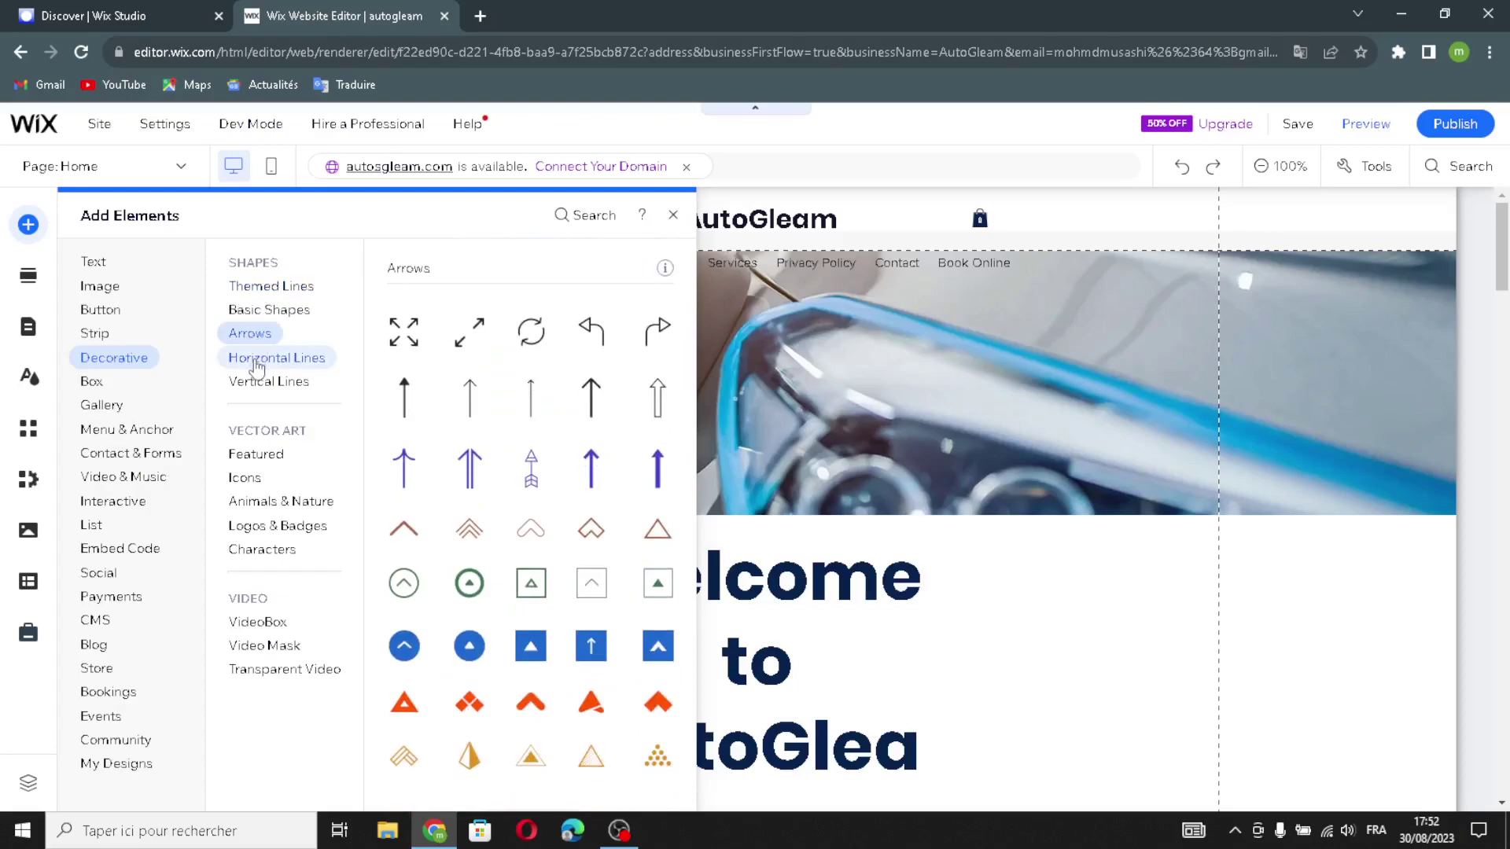
pyautogui.click(270, 360)
pyautogui.click(265, 383)
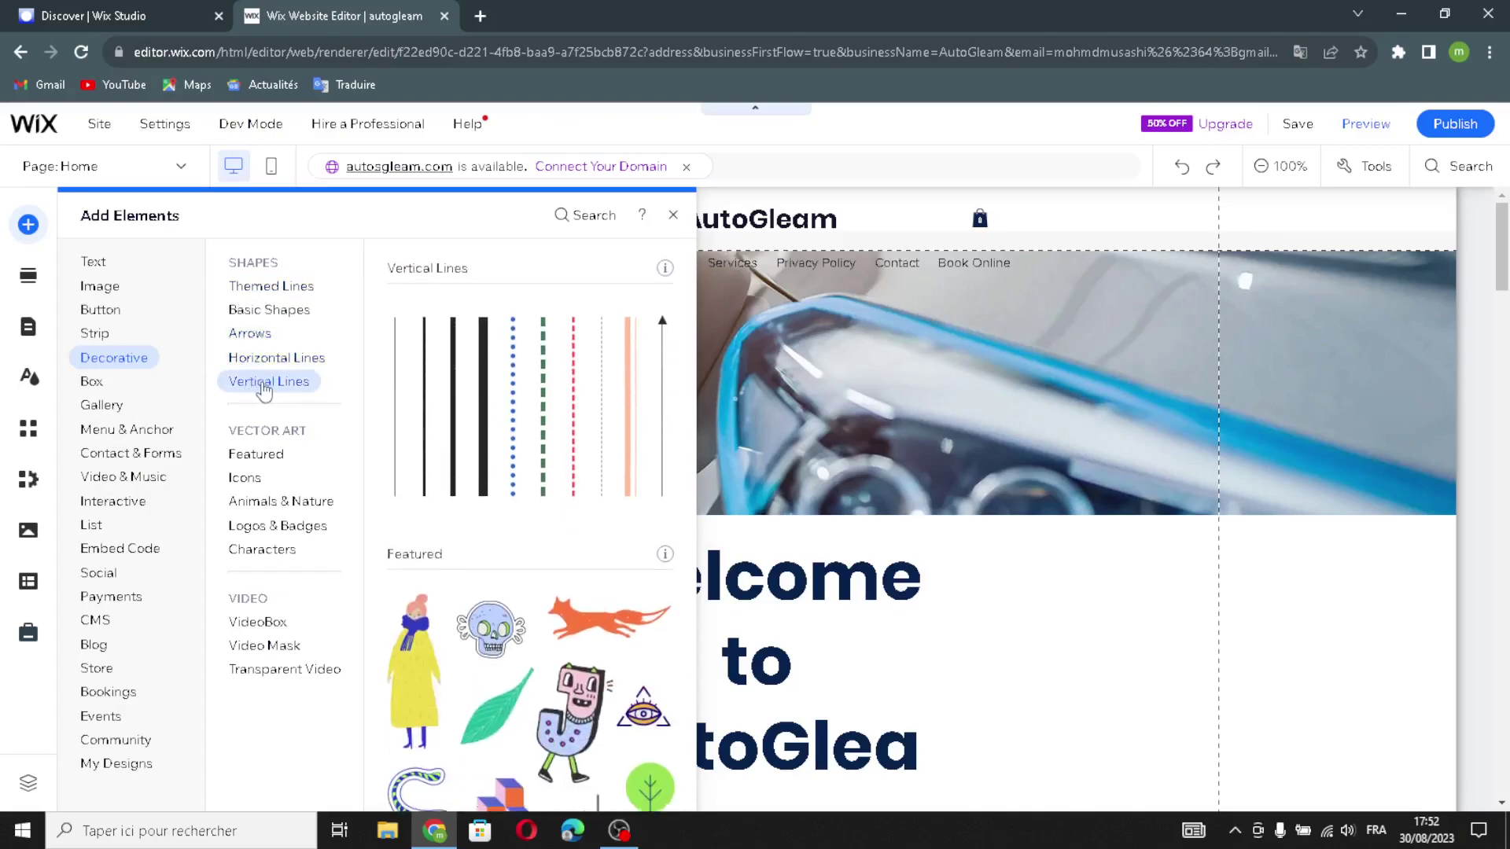
pyautogui.click(260, 453)
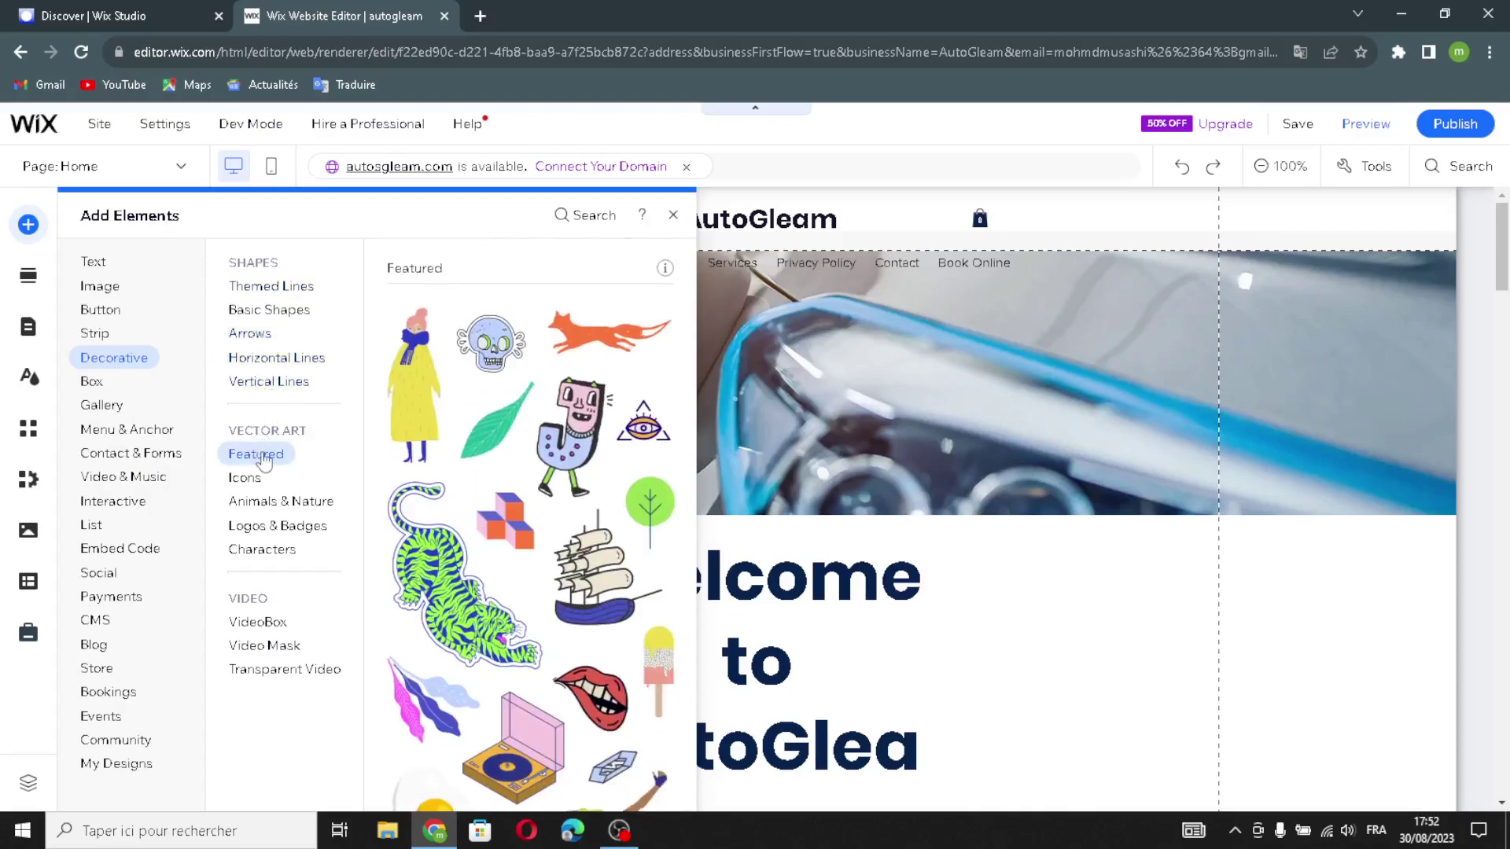
pyautogui.click(266, 478)
pyautogui.click(250, 503)
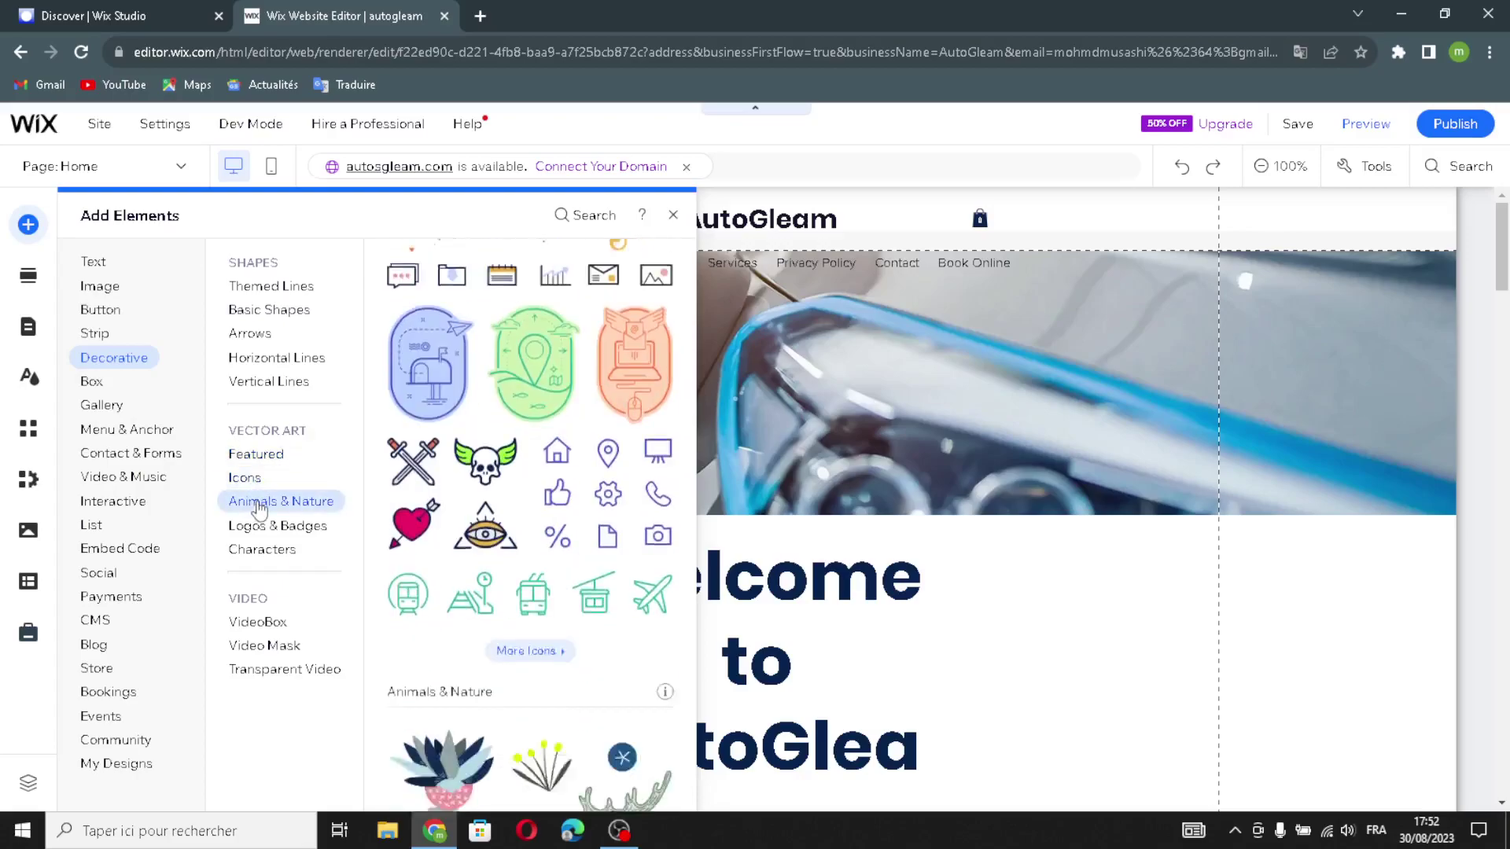
pyautogui.click(253, 527)
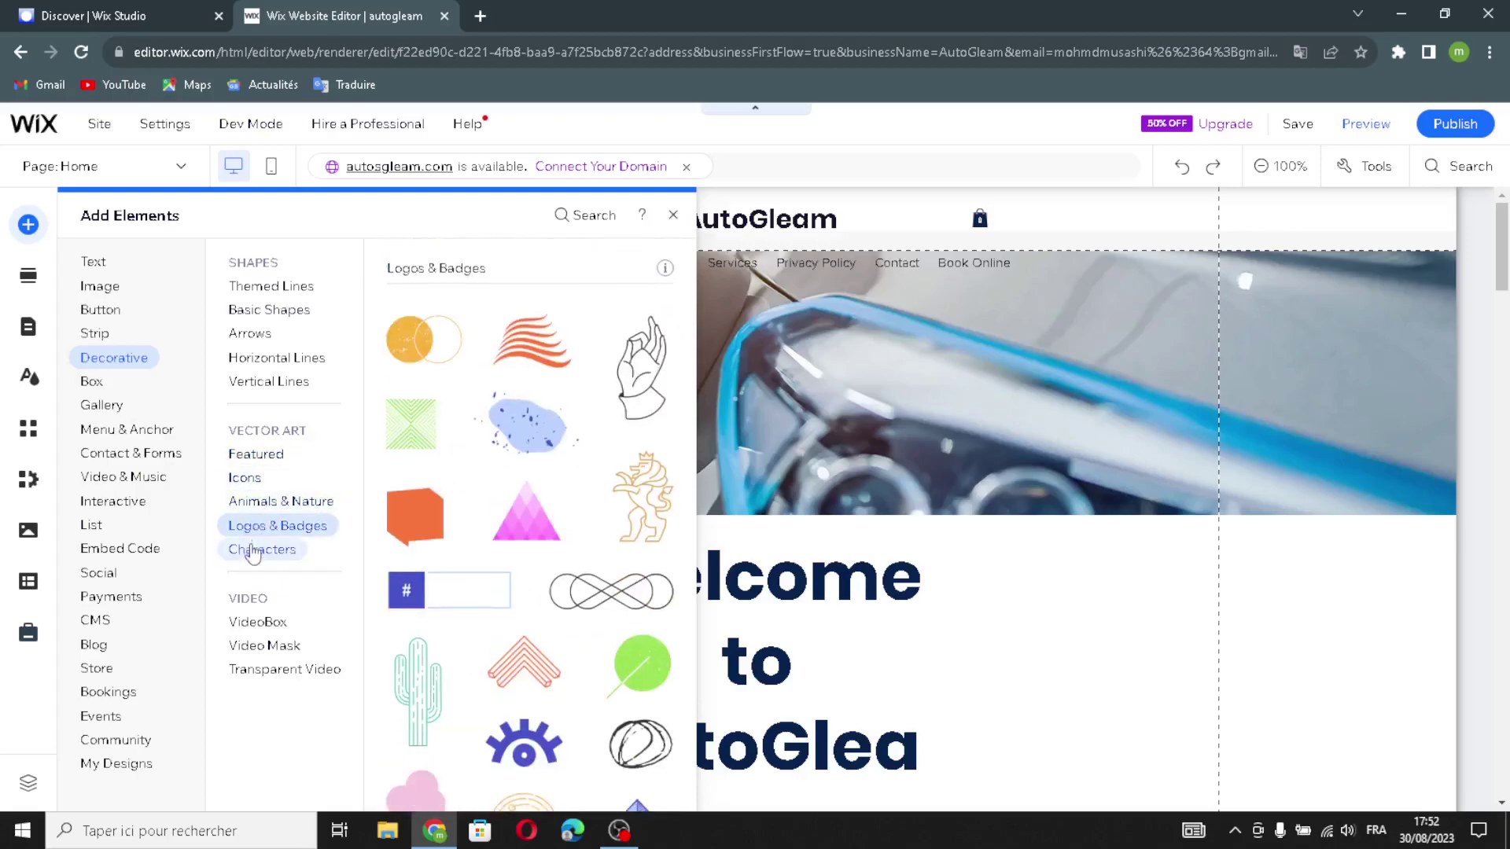
pyautogui.click(252, 552)
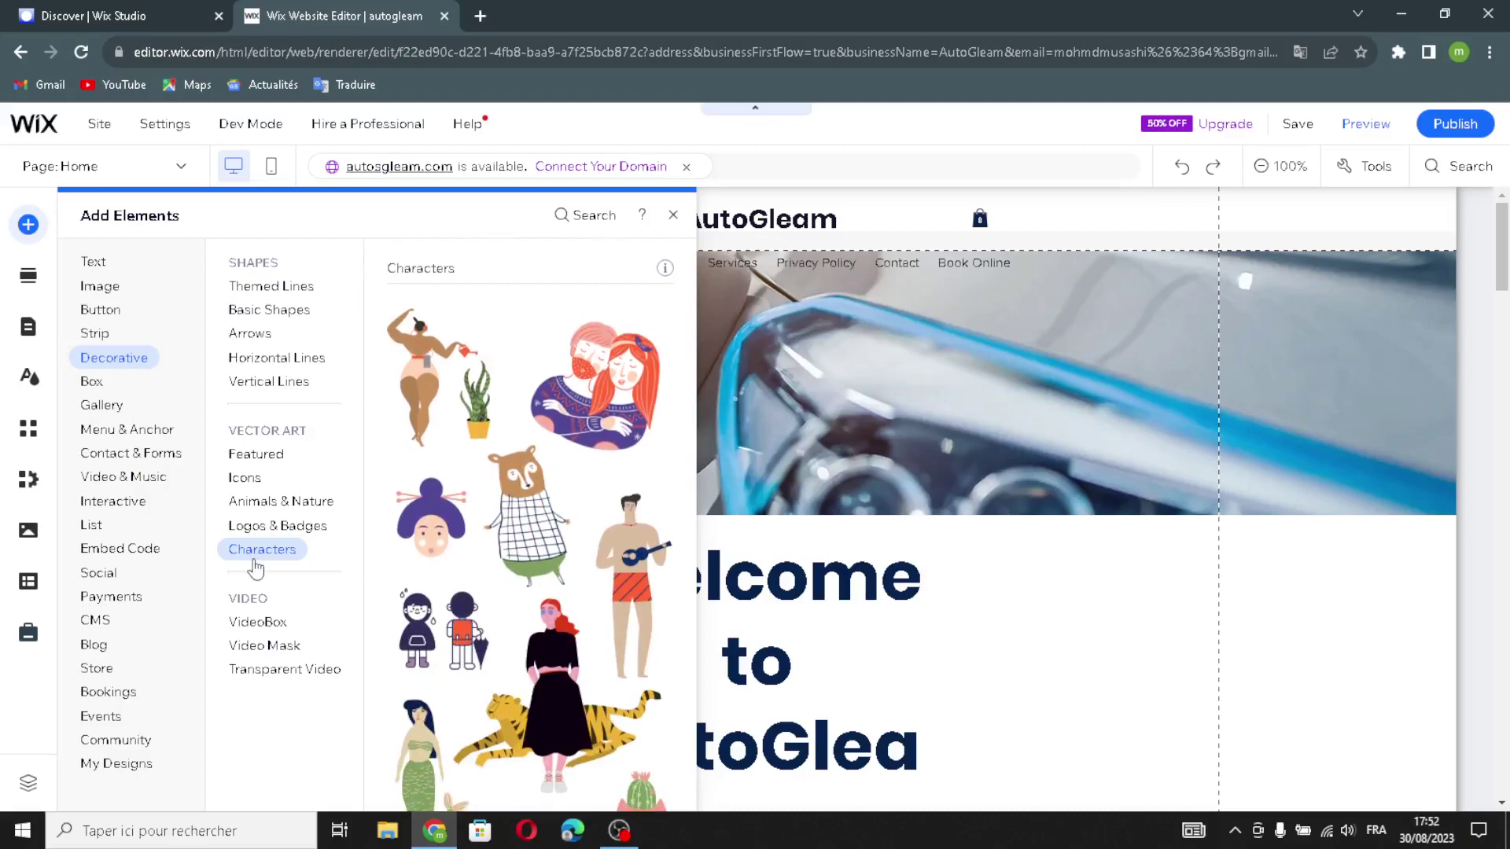
pyautogui.click(242, 619)
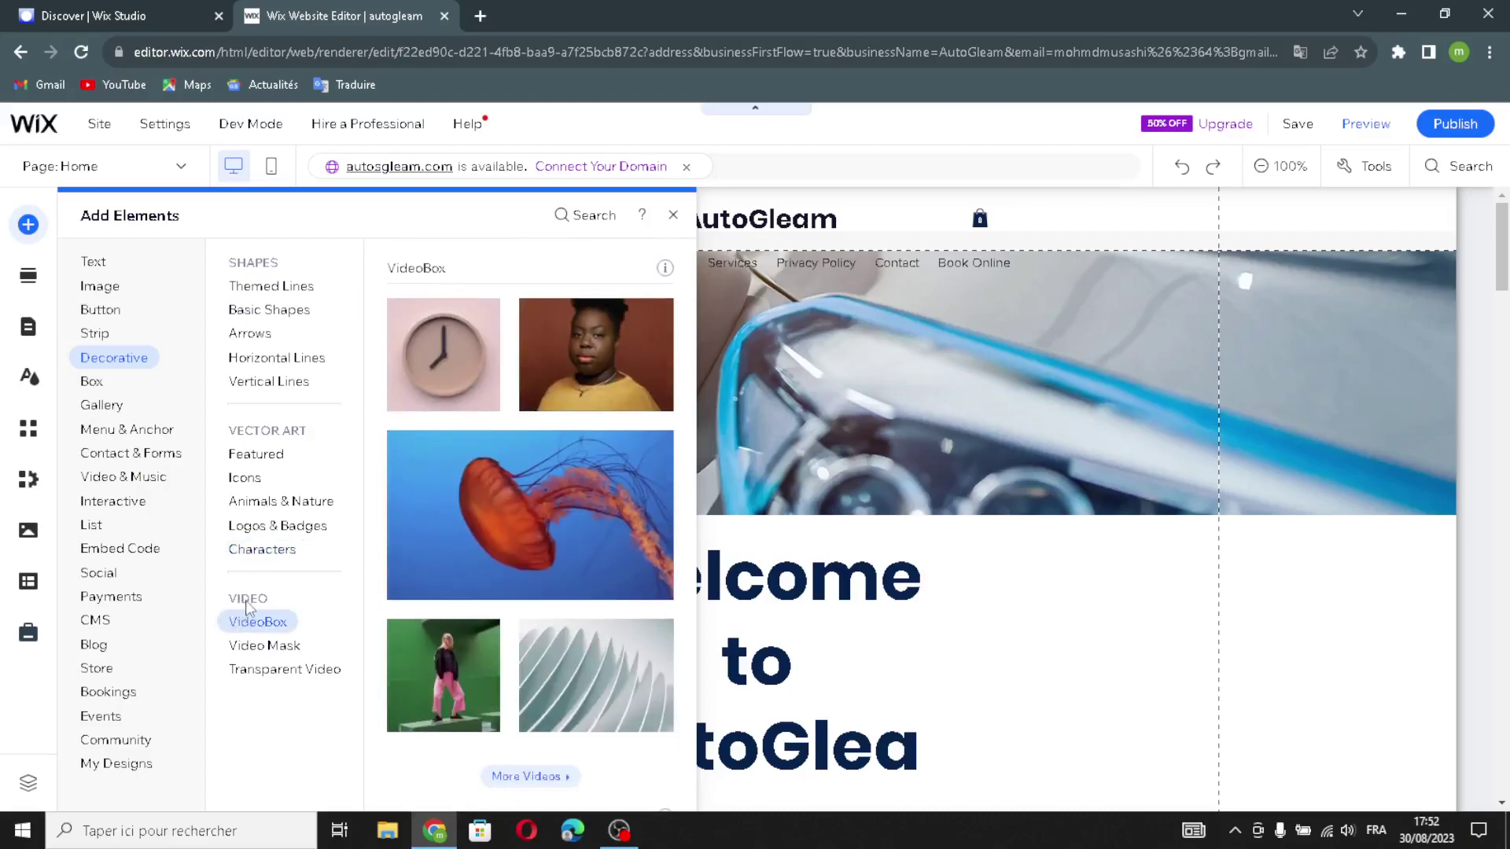
pyautogui.click(260, 643)
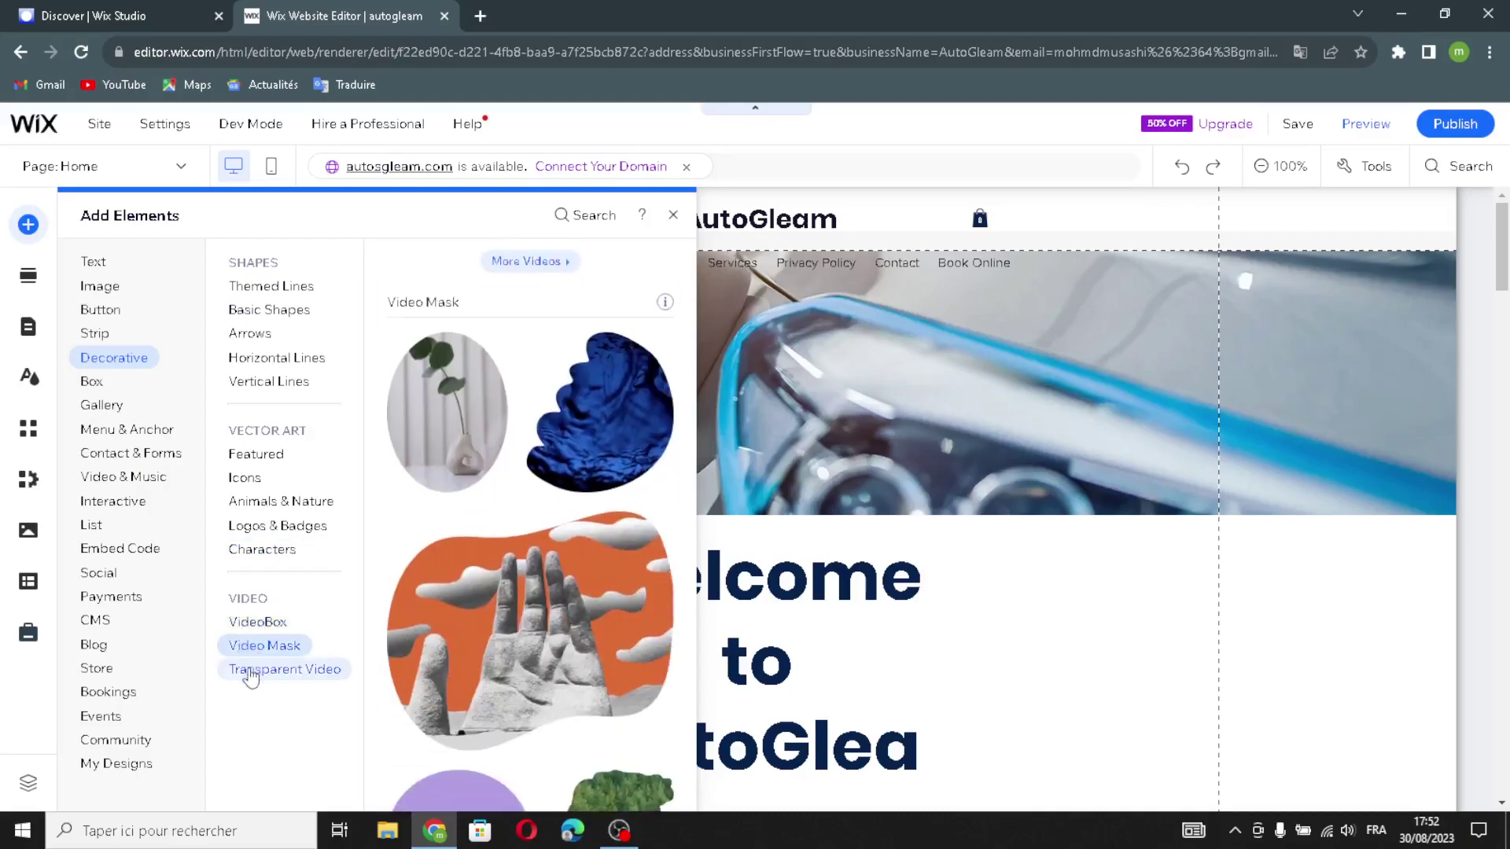
pyautogui.click(263, 670)
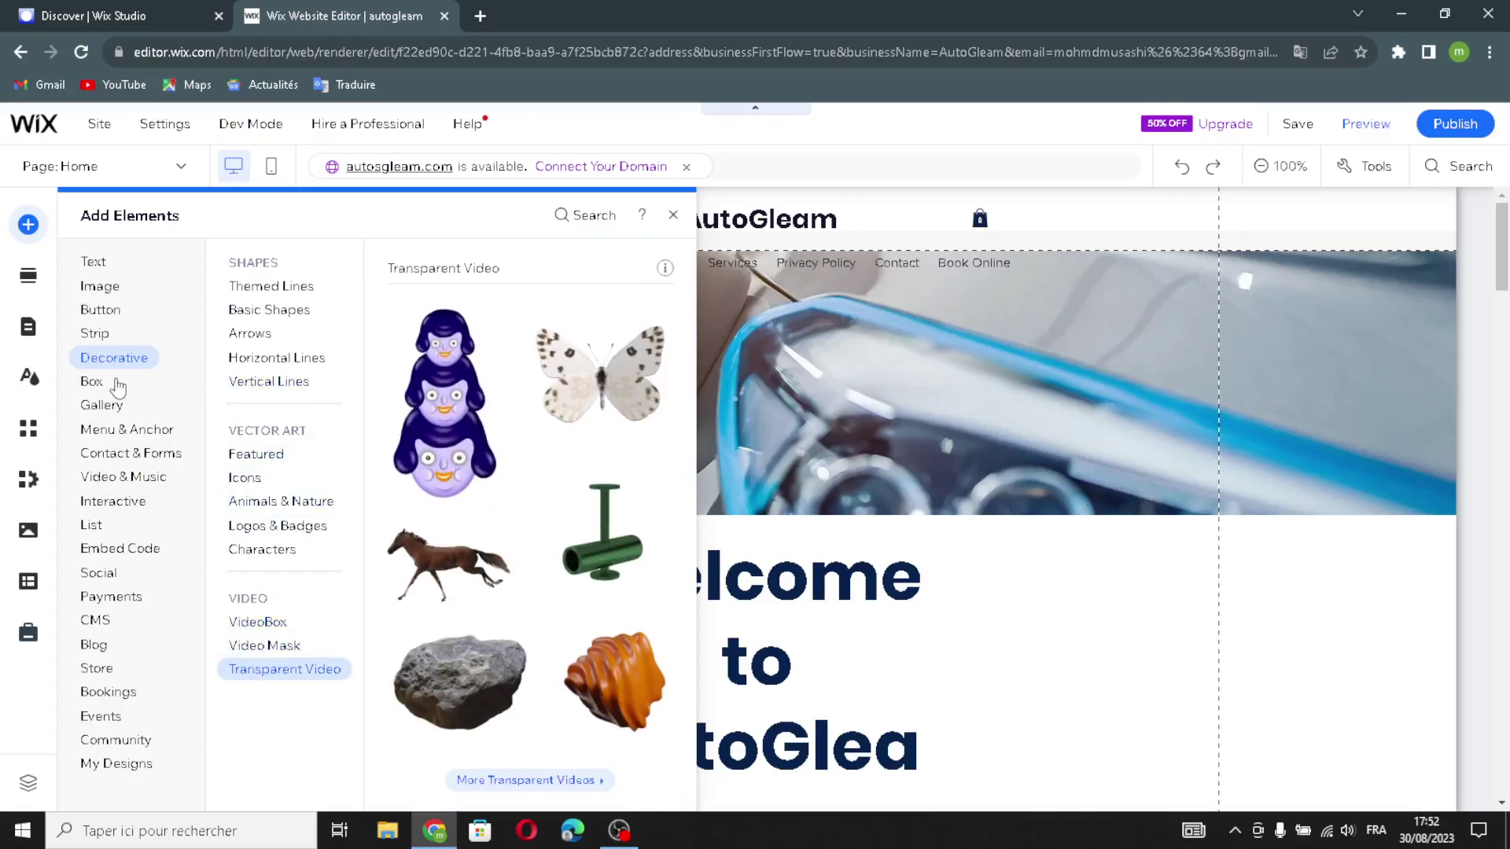
# Examine the box elements, including hover boxes and tabs, and the Pro, grid, slider and other gallery layouts
pyautogui.click(91, 383)
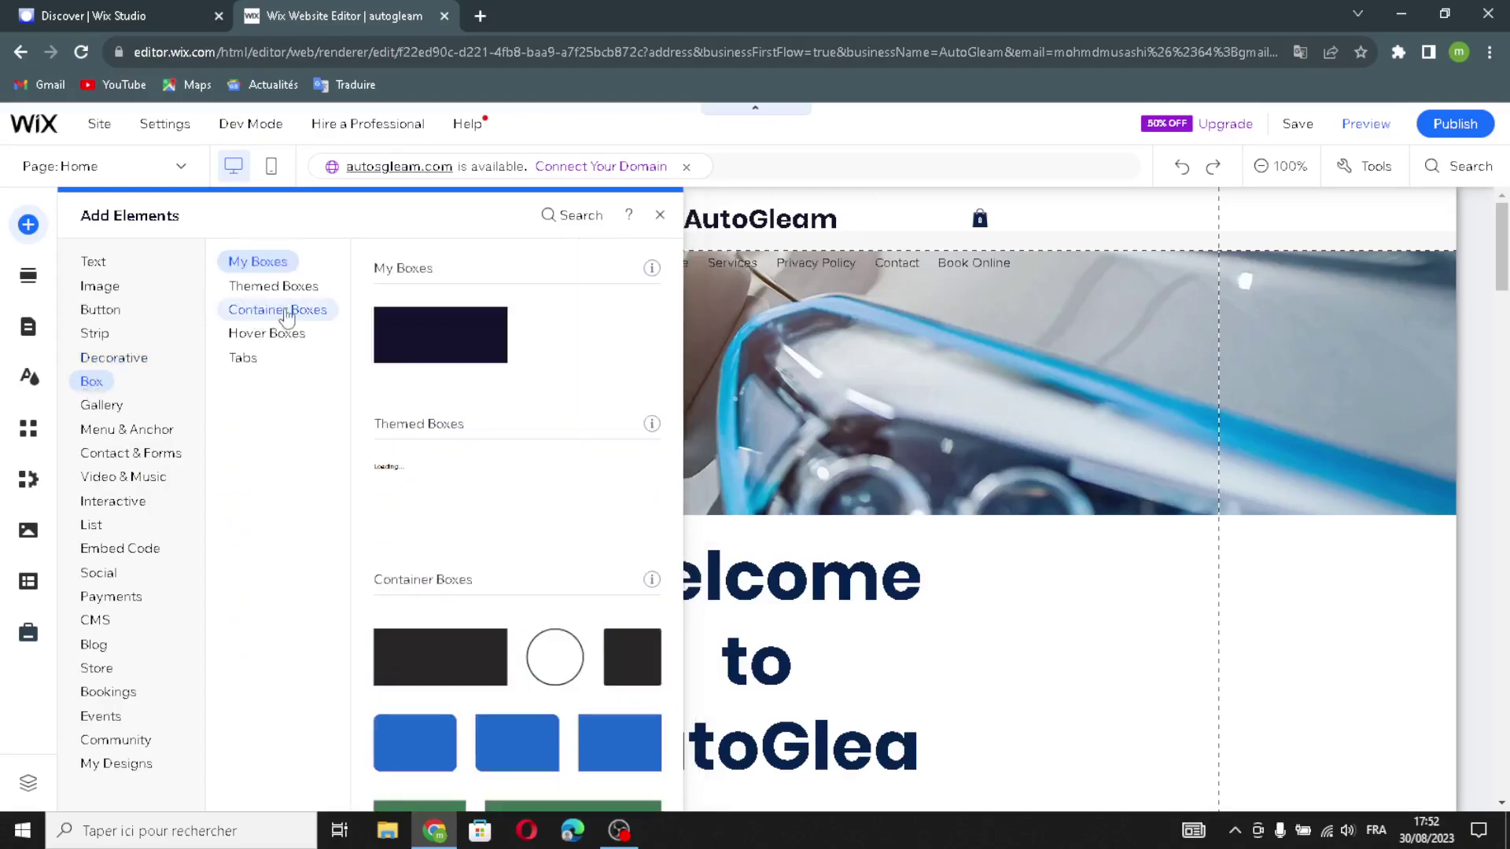
pyautogui.click(243, 358)
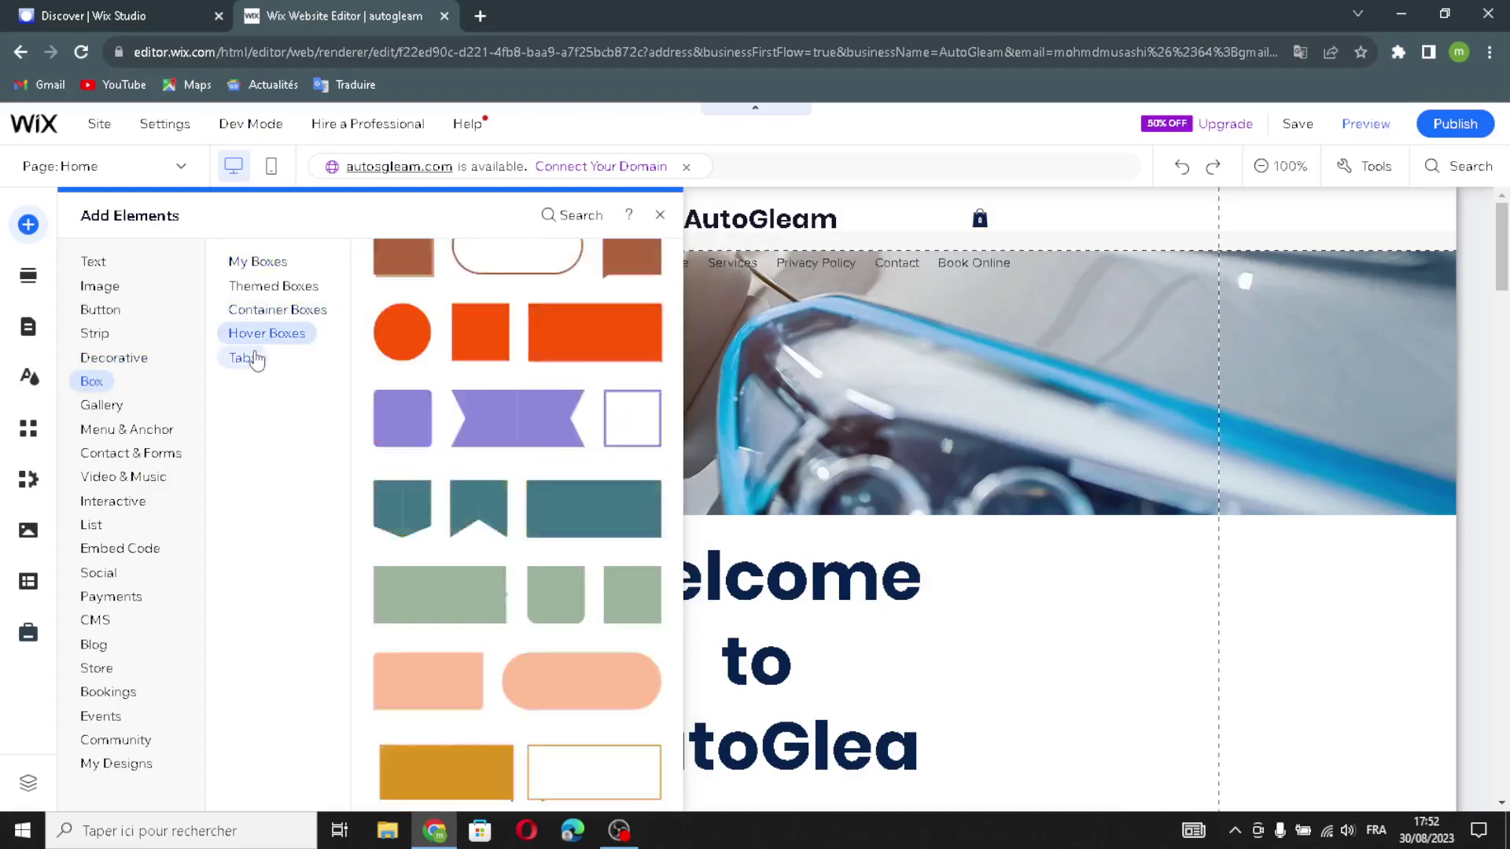
pyautogui.click(114, 414)
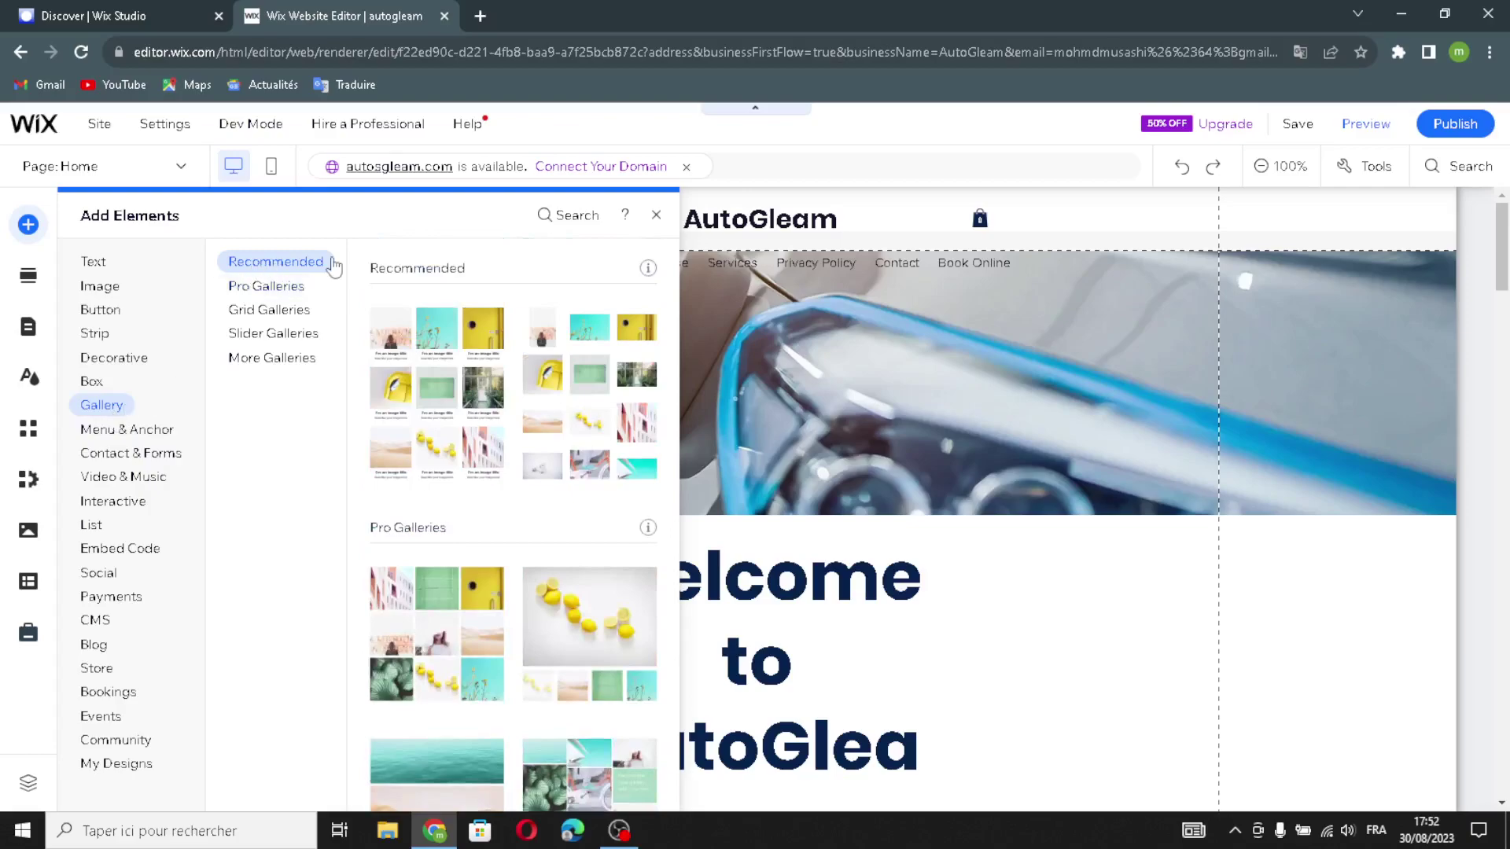
pyautogui.click(248, 288)
pyautogui.click(244, 312)
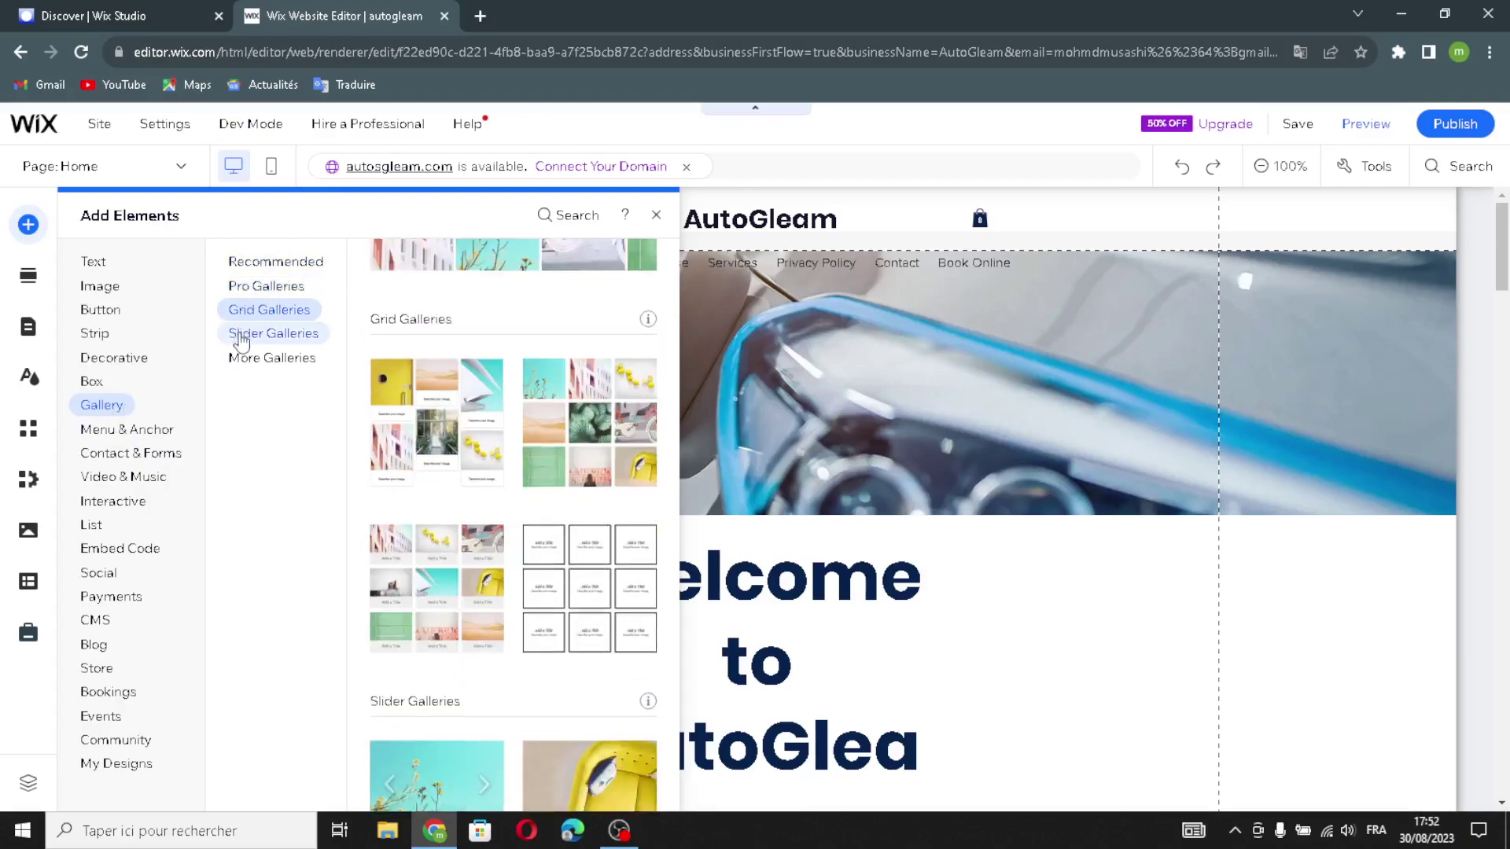
pyautogui.click(246, 334)
pyautogui.click(244, 358)
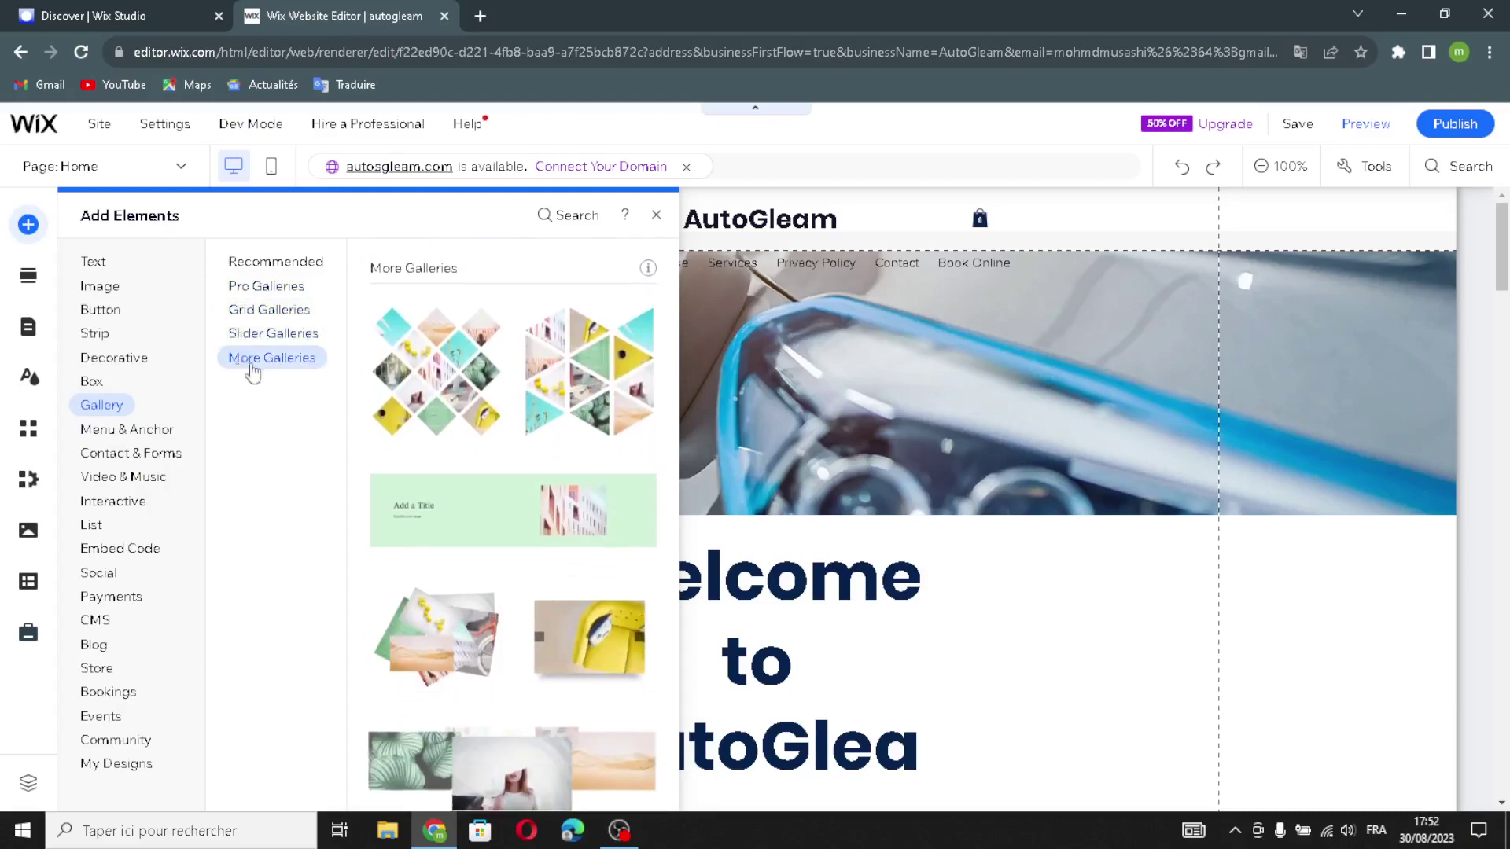
# Examine the themed, horizontal and vertical menus, the anchor and in-page menu elements, and the site search option
pyautogui.click(175, 434)
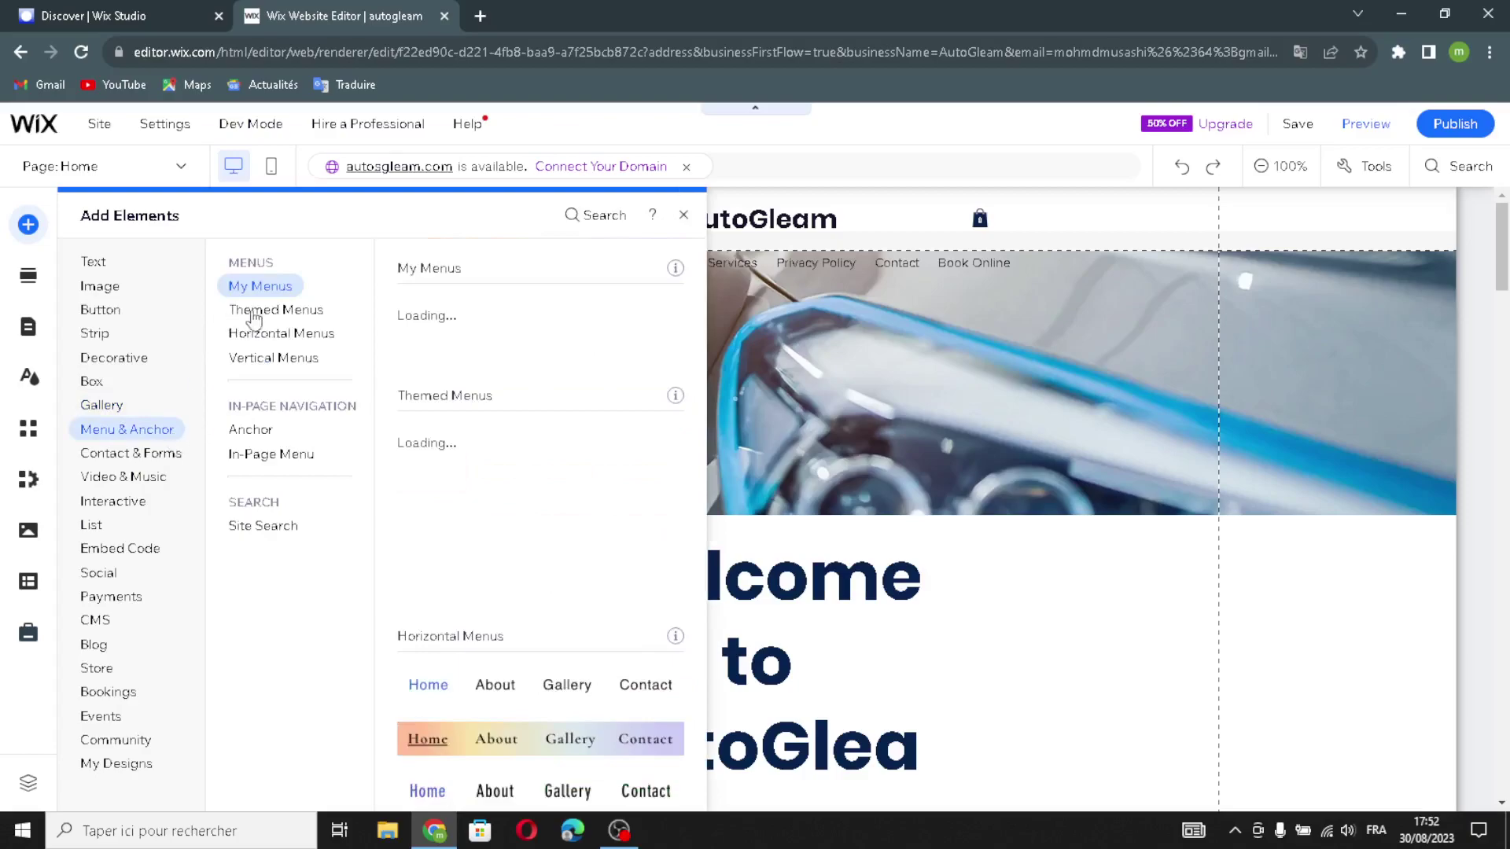
pyautogui.click(284, 314)
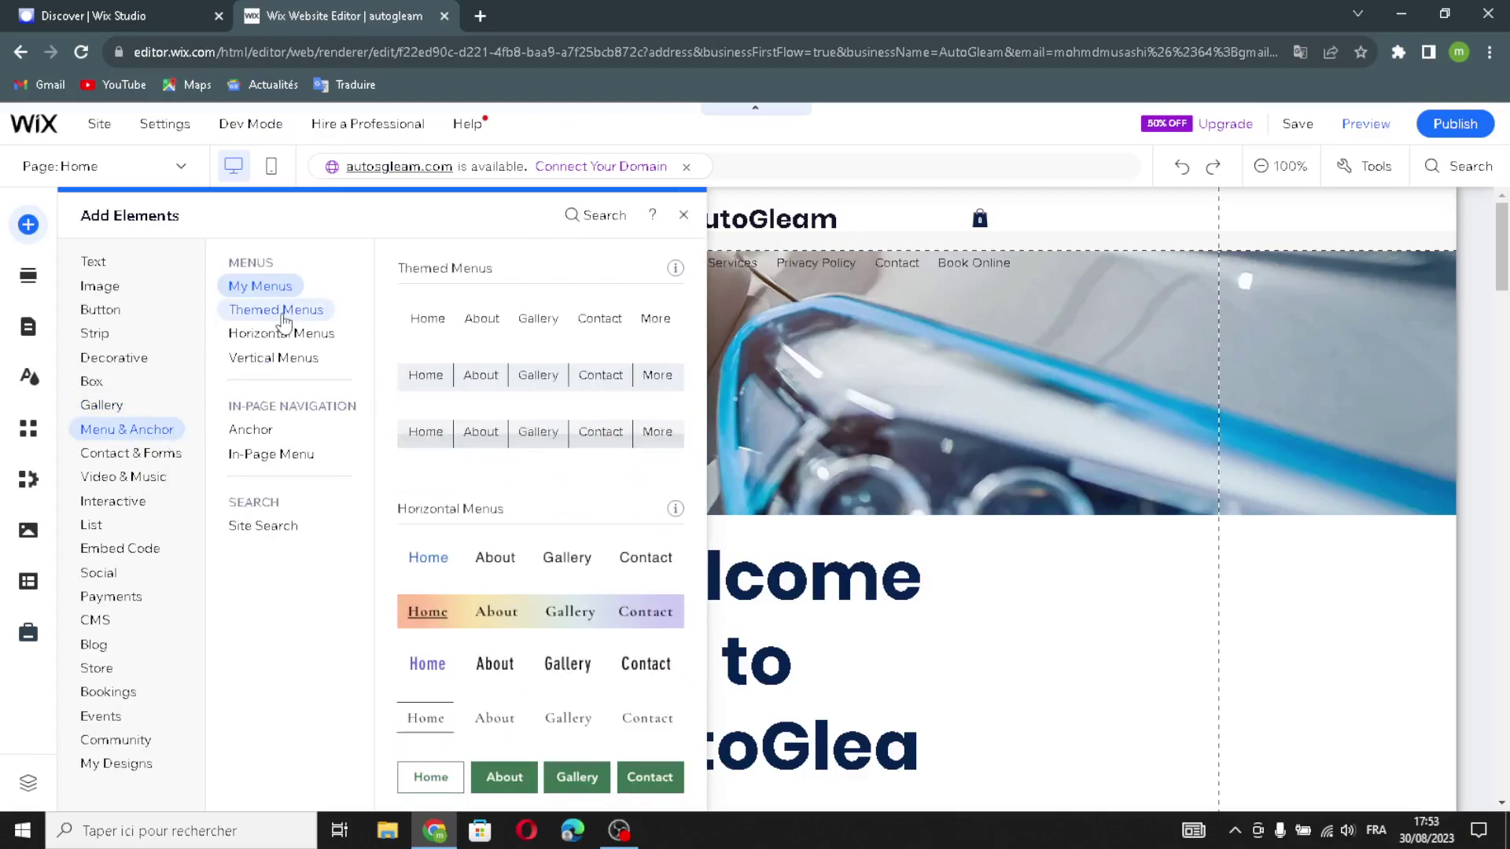
pyautogui.click(285, 335)
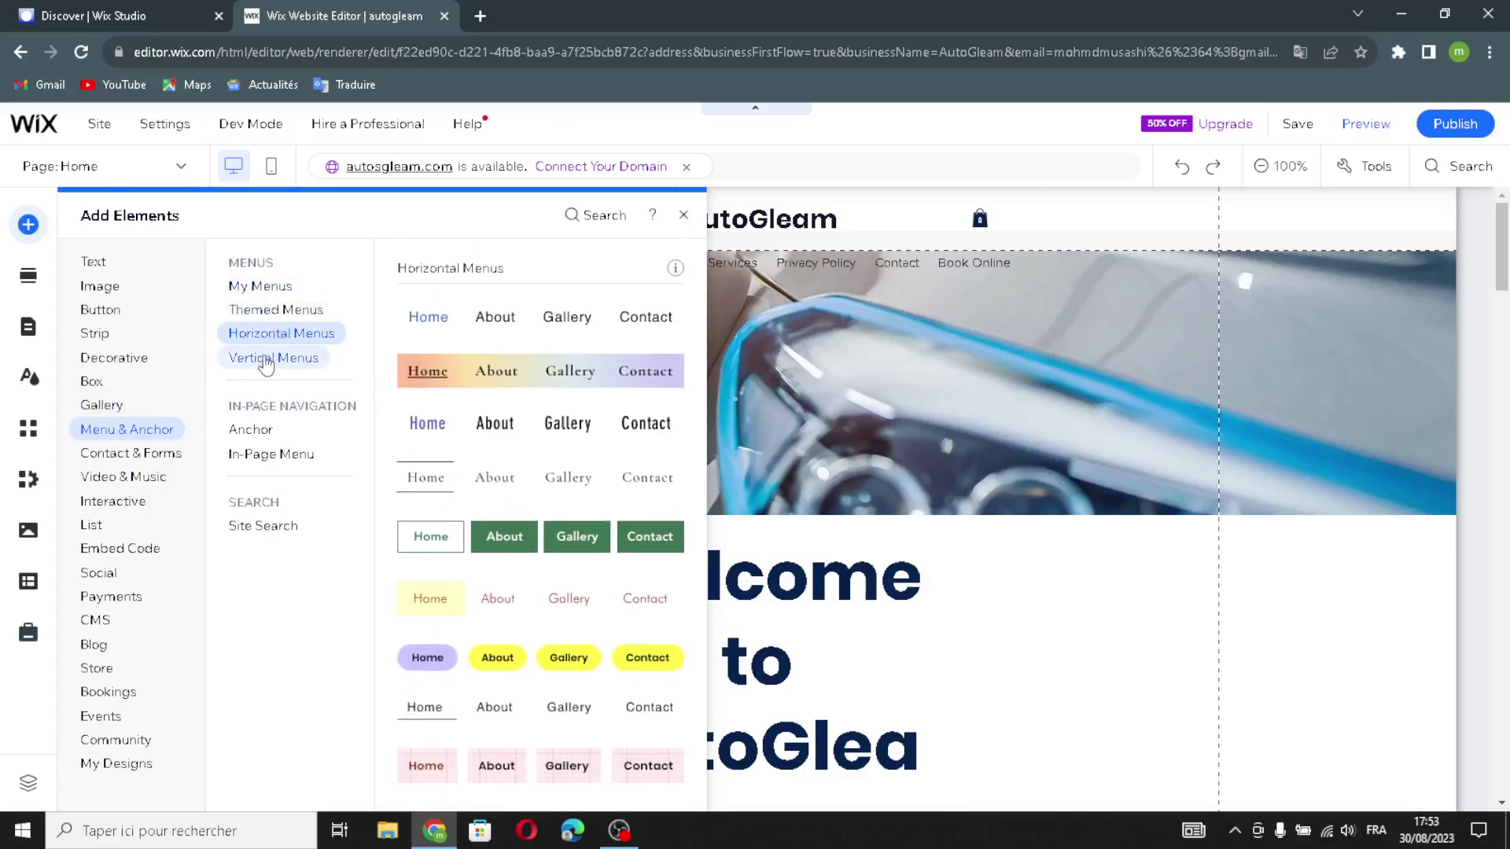
pyautogui.click(268, 363)
pyautogui.click(271, 431)
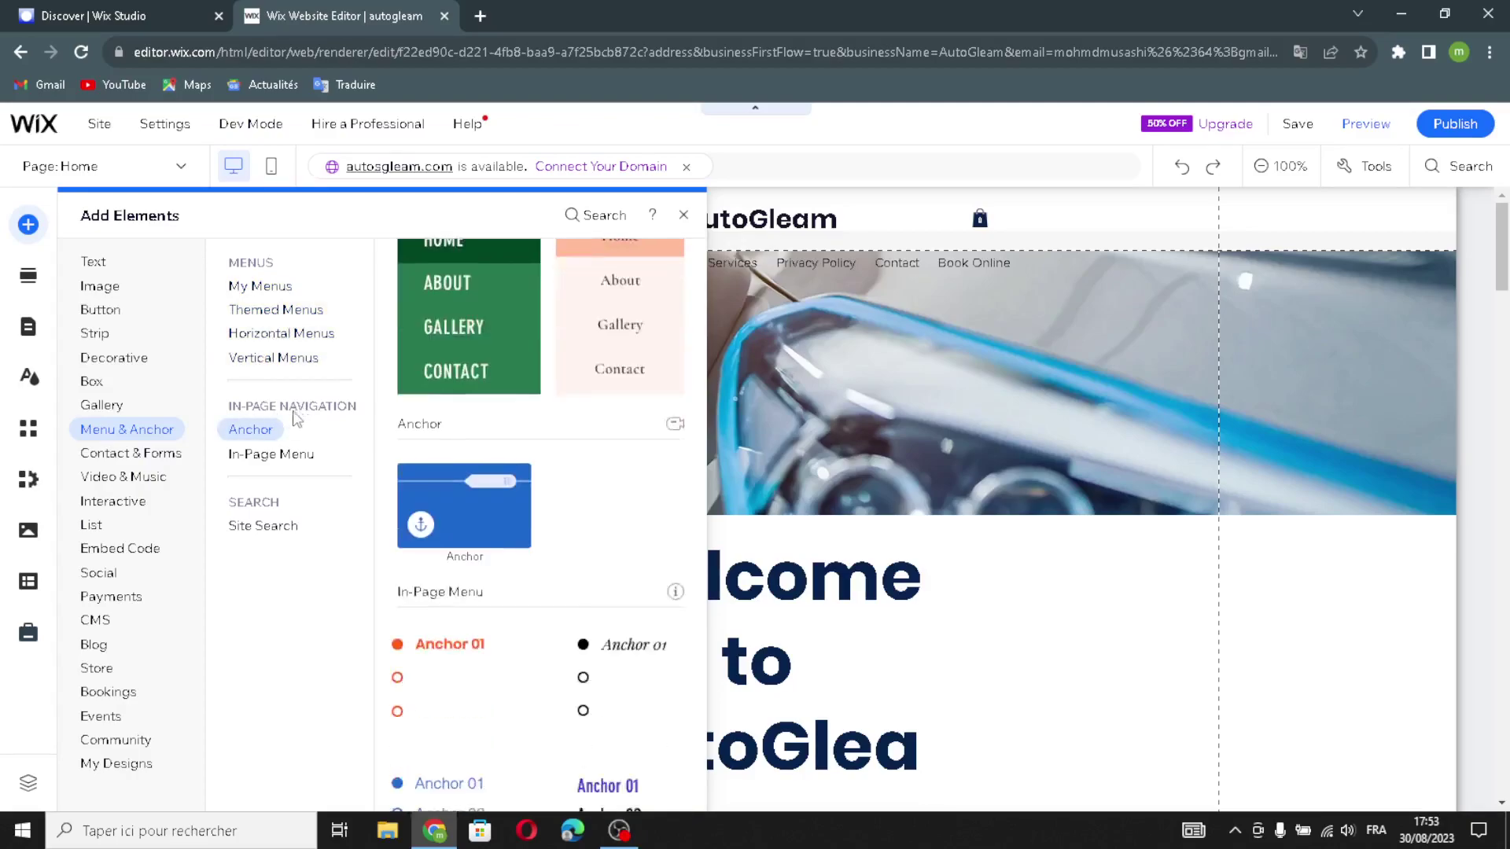
pyautogui.click(263, 452)
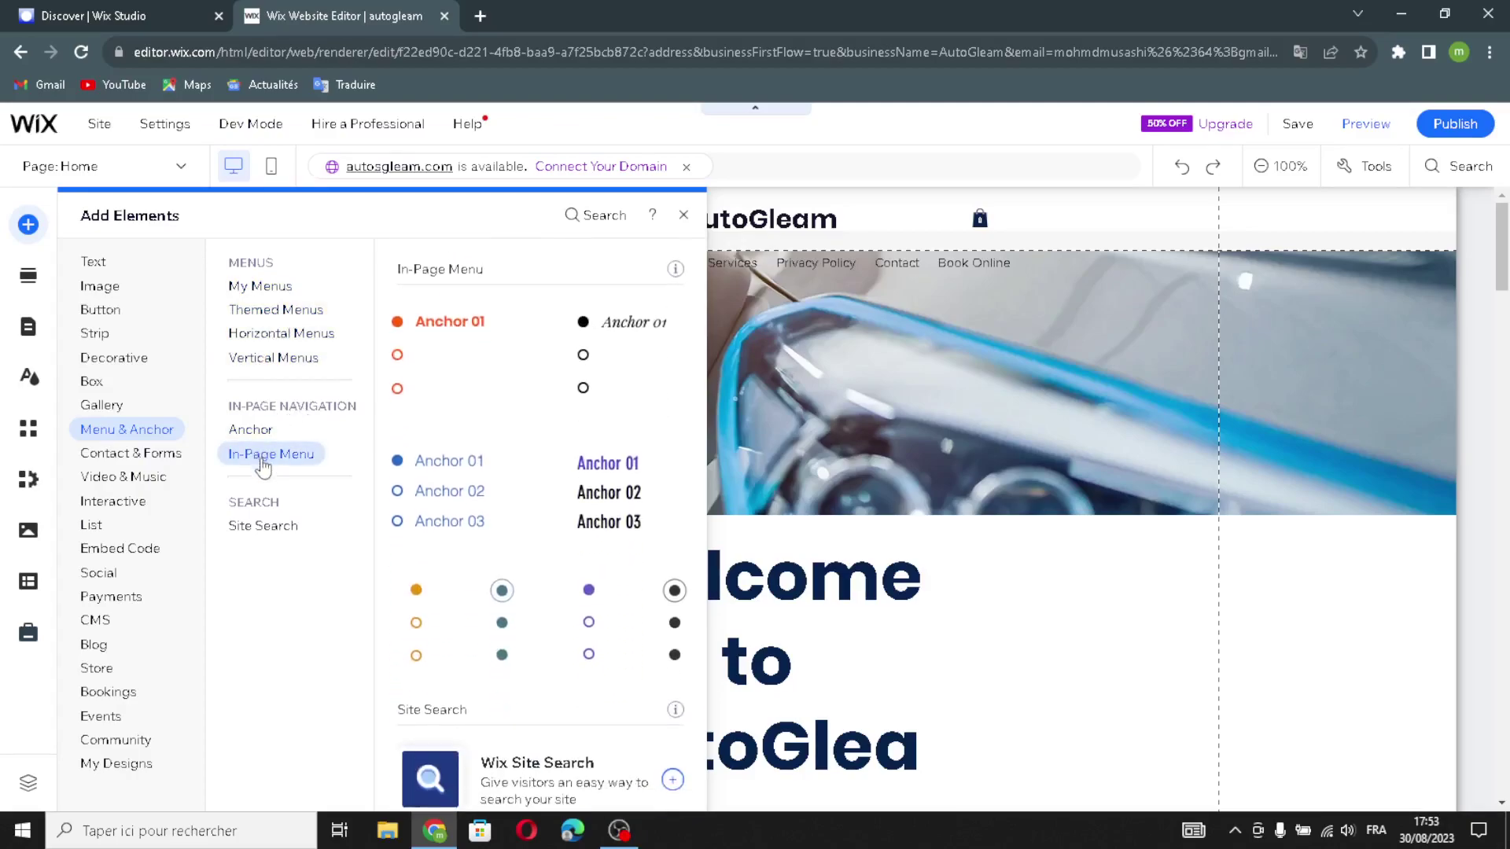
pyautogui.click(278, 533)
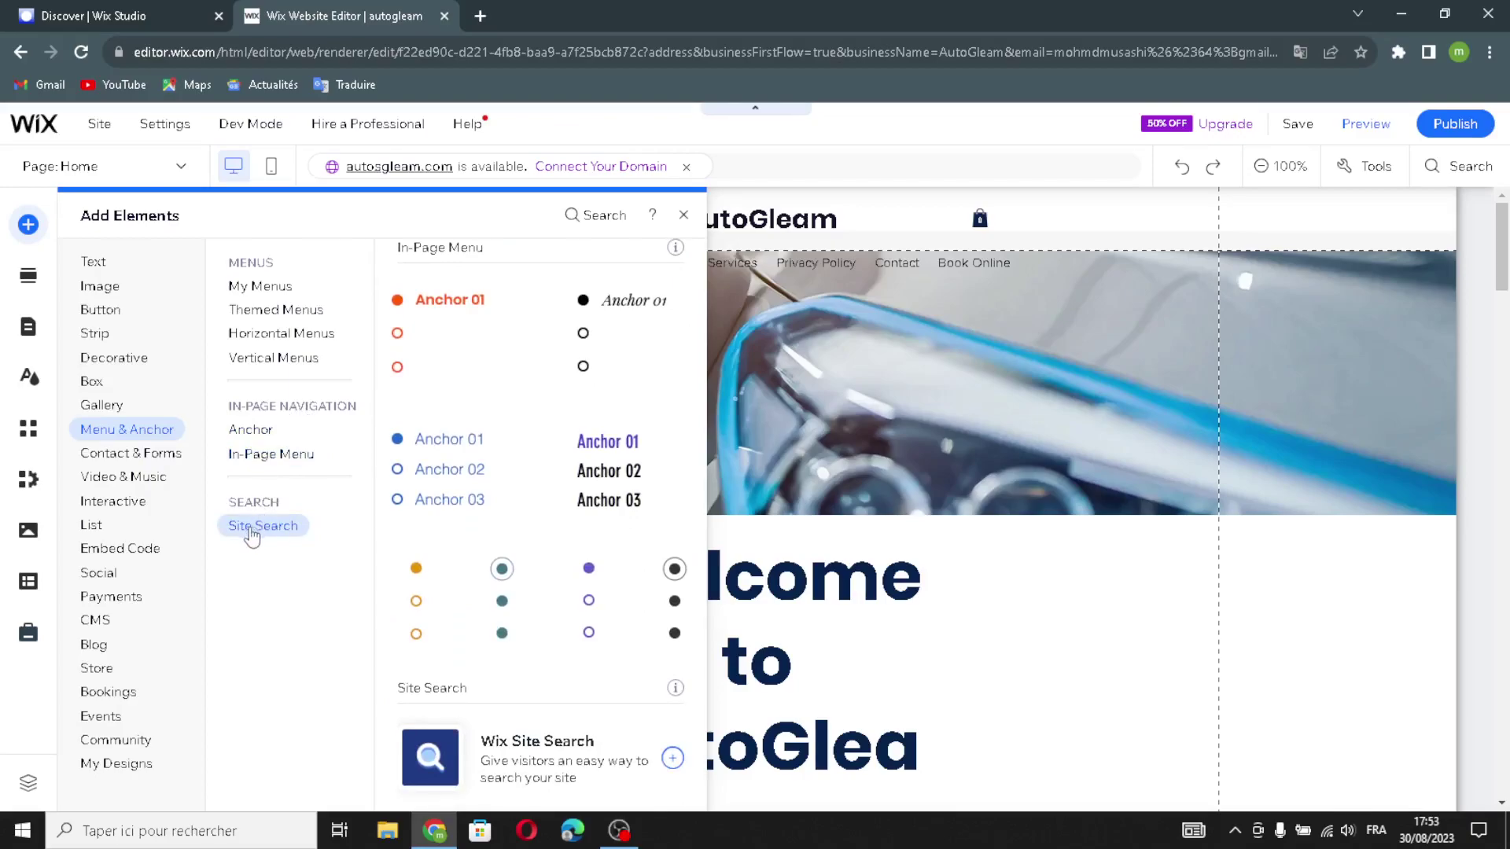
# Examine the contact, order, registration, donation, application, feedback, request, waiver and subscribe form designs
pyautogui.click(173, 464)
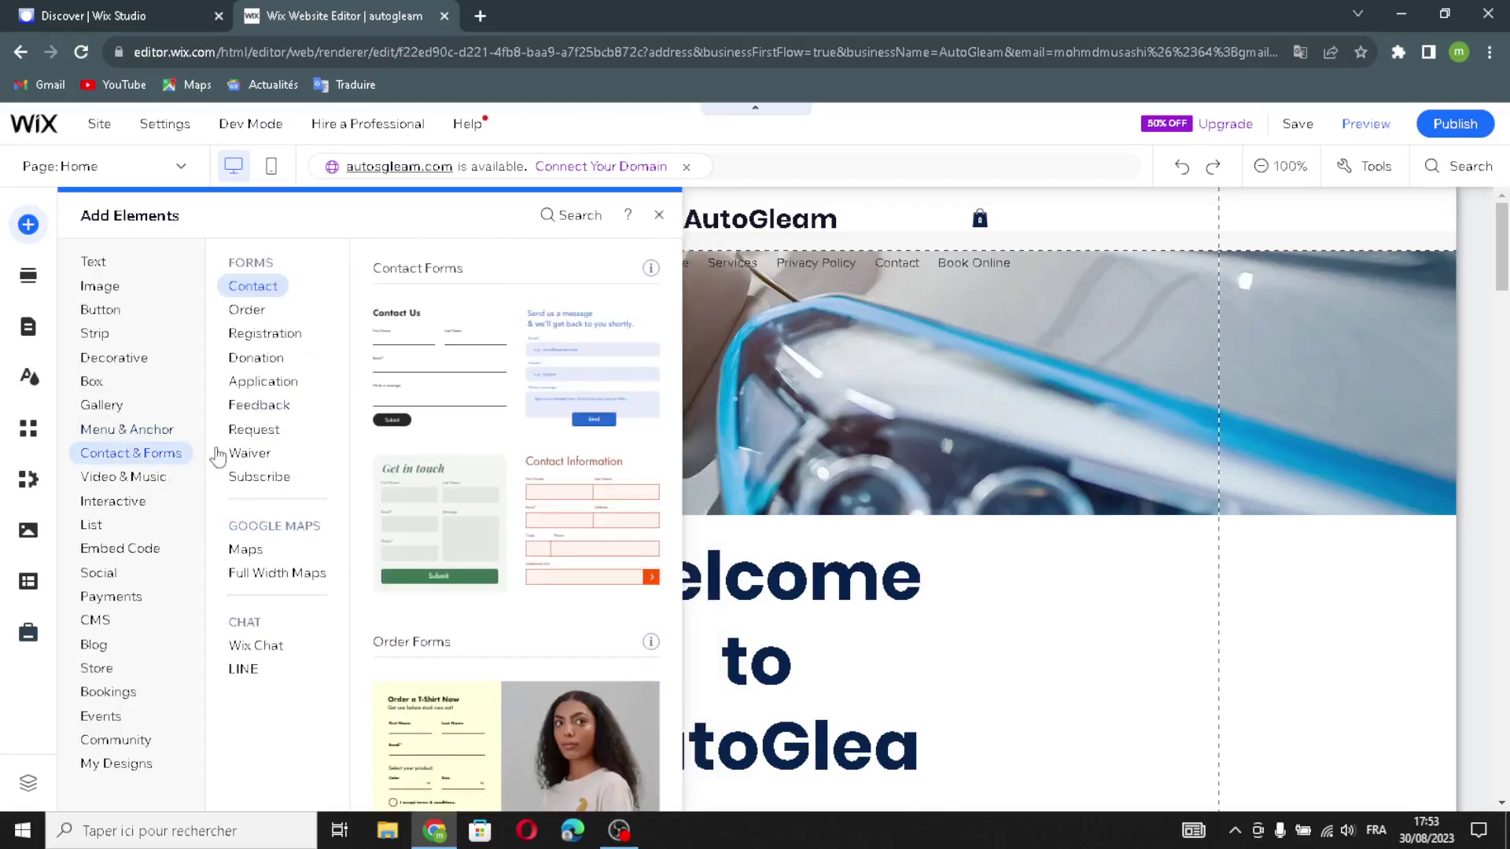
pyautogui.click(249, 311)
pyautogui.click(259, 333)
pyautogui.click(260, 359)
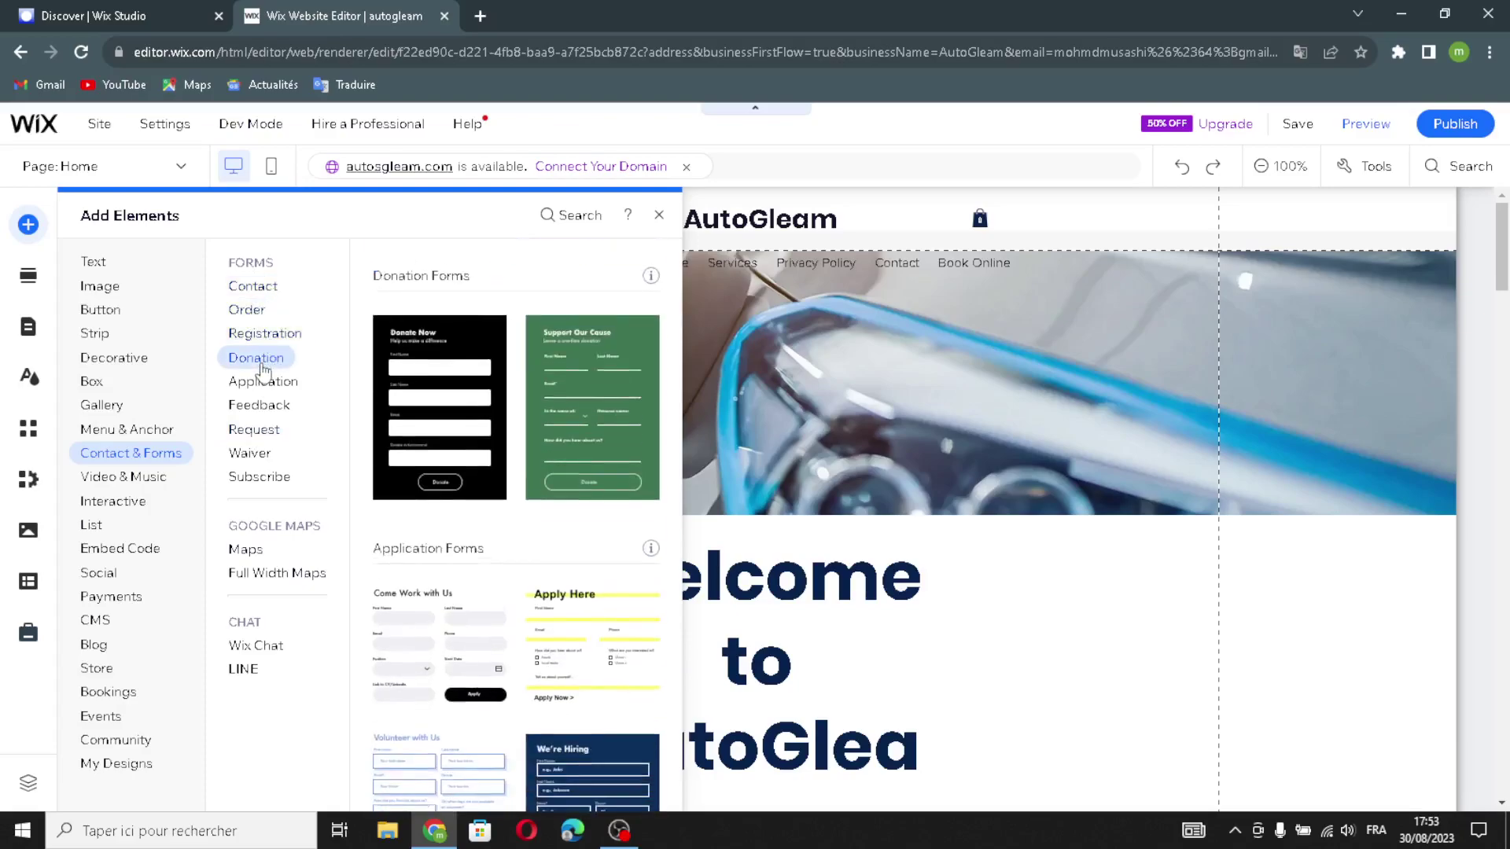
pyautogui.click(263, 382)
pyautogui.click(260, 405)
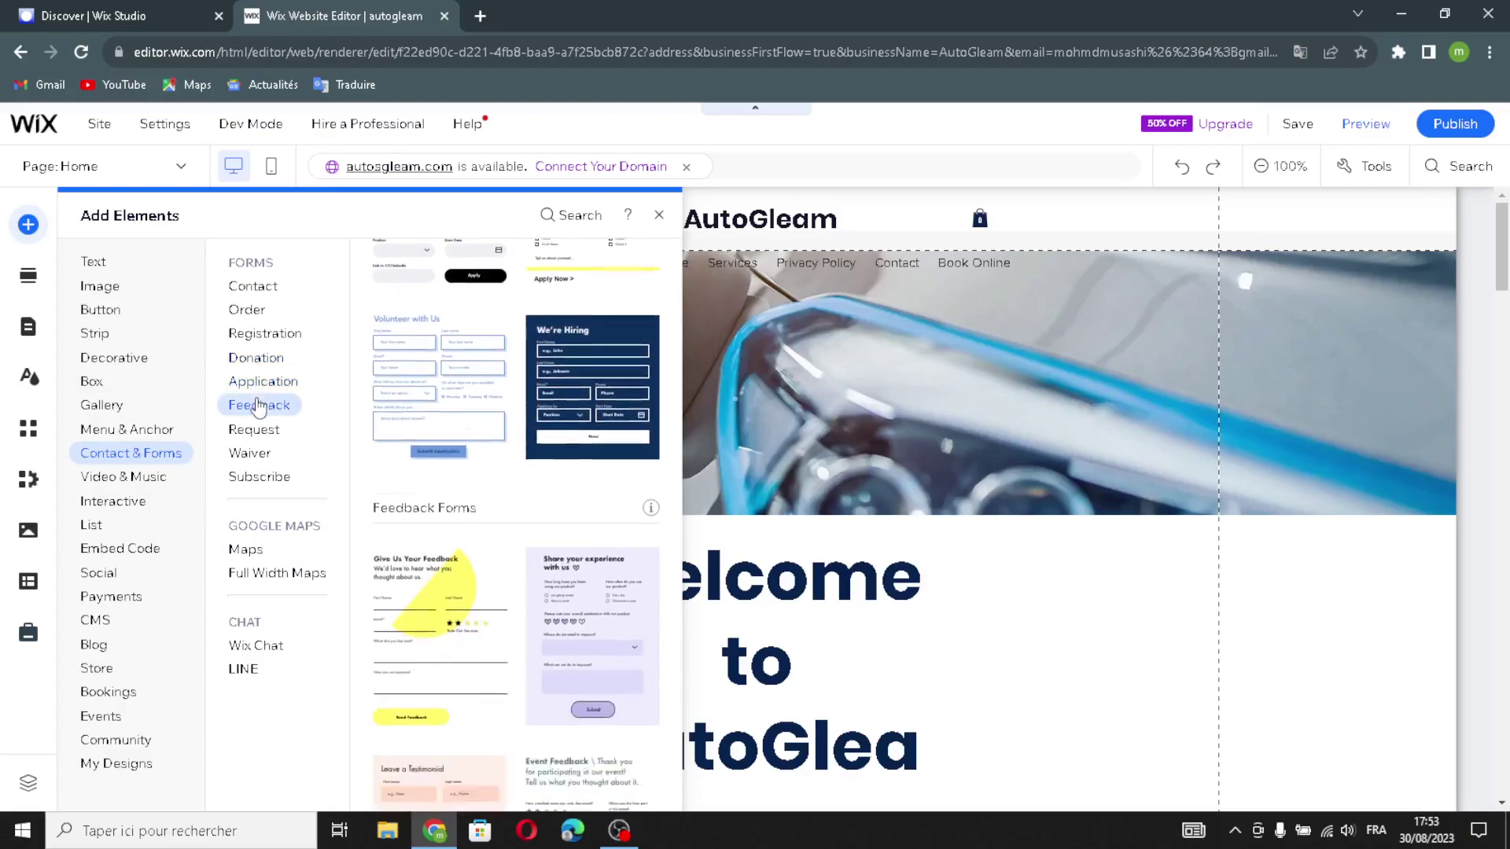
pyautogui.click(254, 429)
pyautogui.click(252, 456)
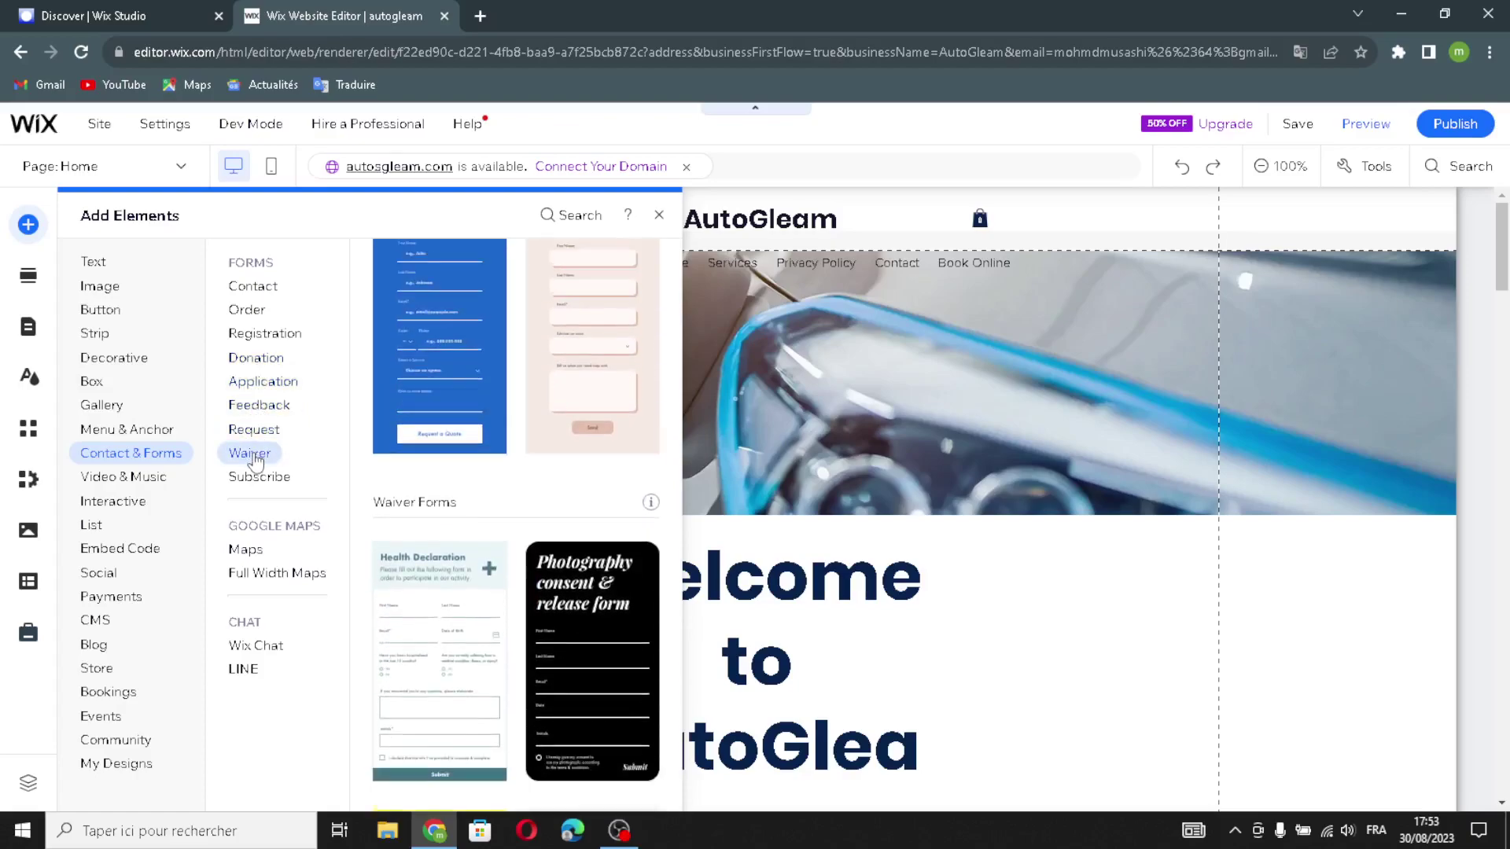
pyautogui.click(251, 478)
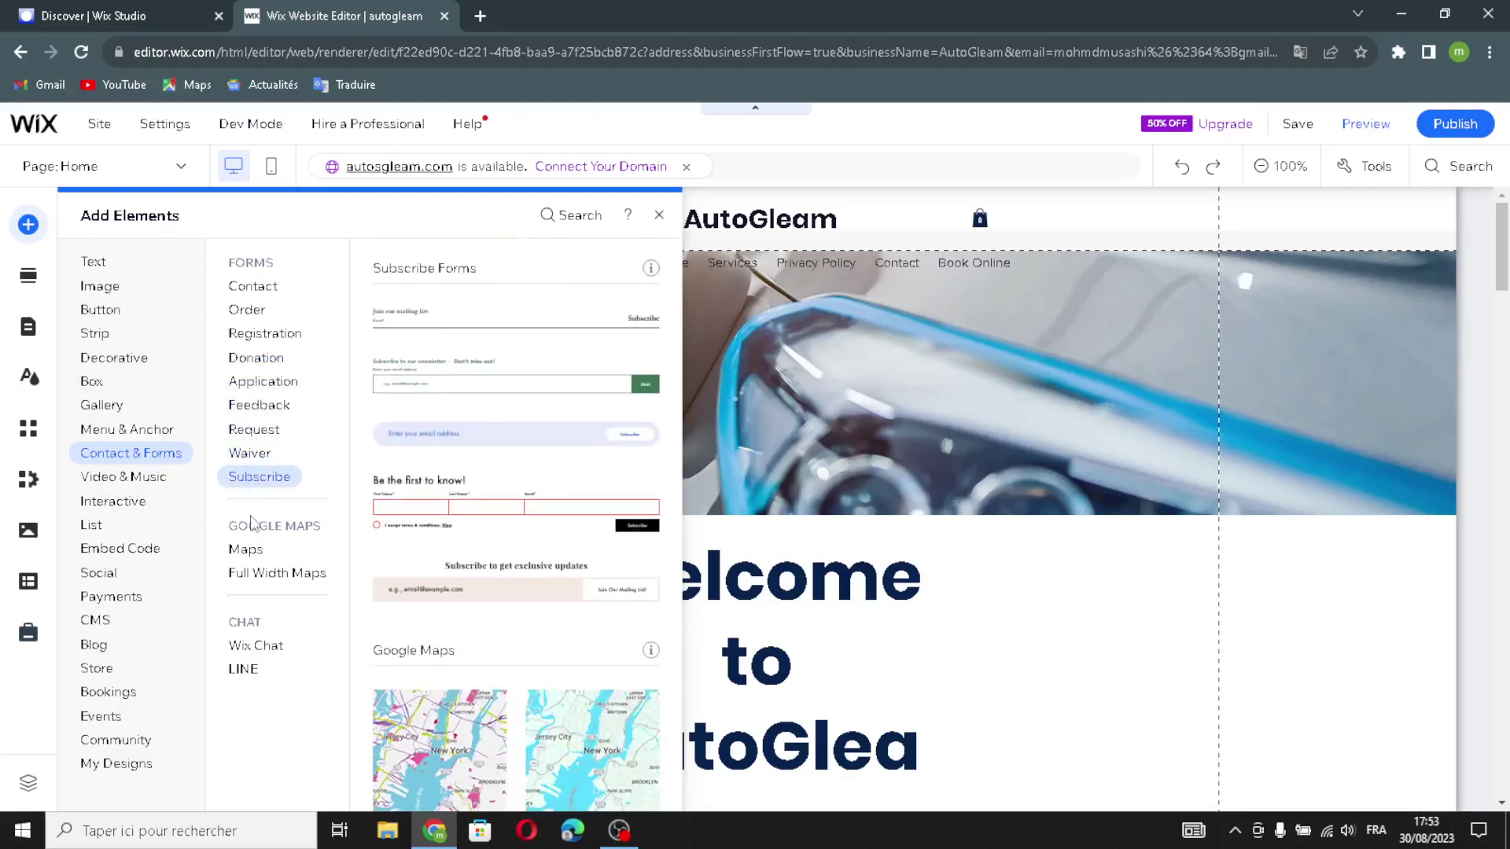
# Examine the regular and full-width Google Maps designs and the Wix Chat and LINE chat elements
pyautogui.click(247, 552)
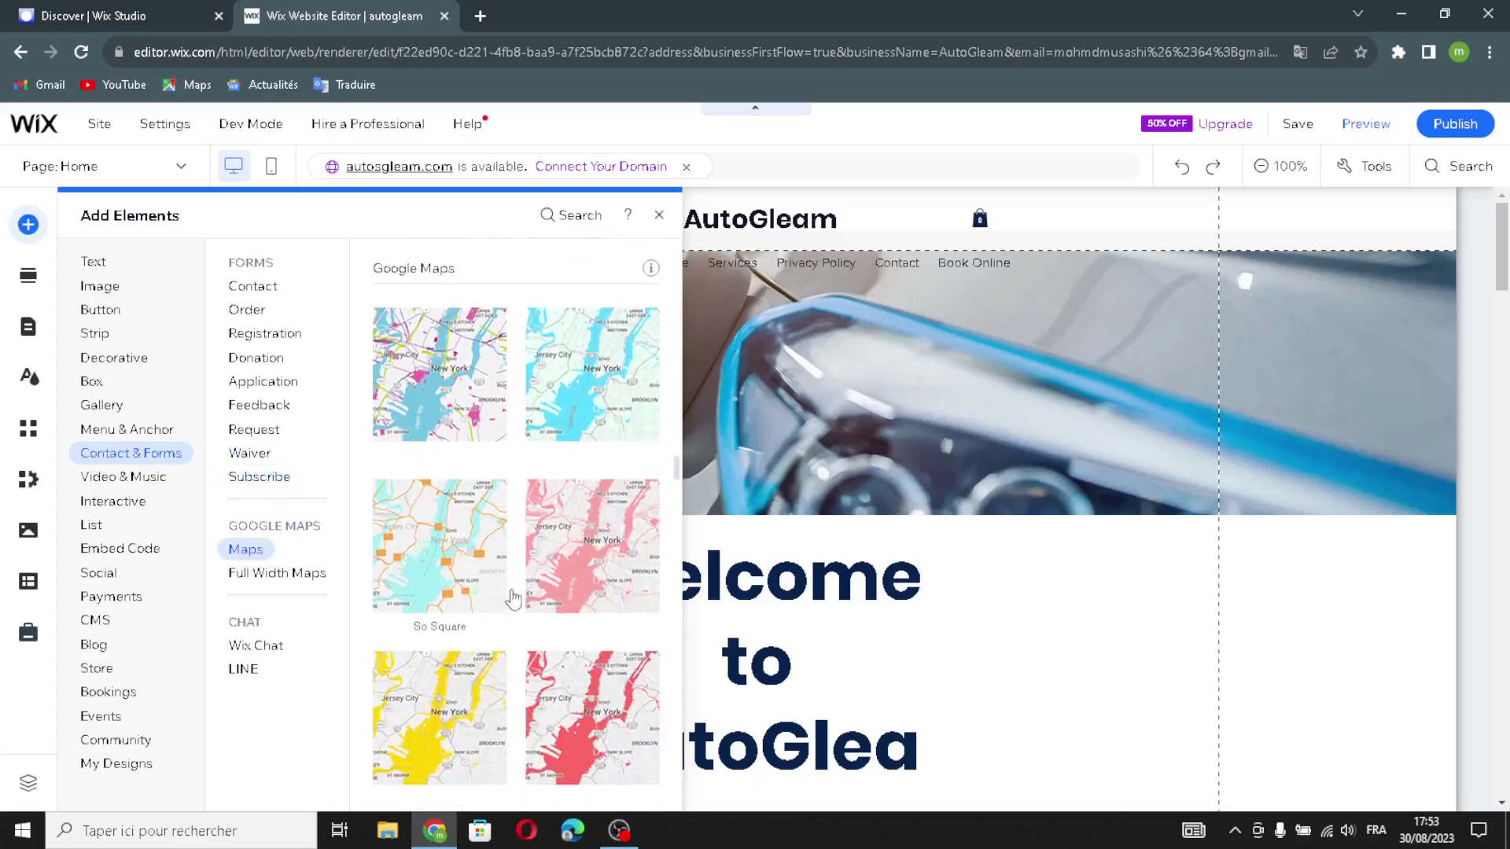
pyautogui.click(291, 577)
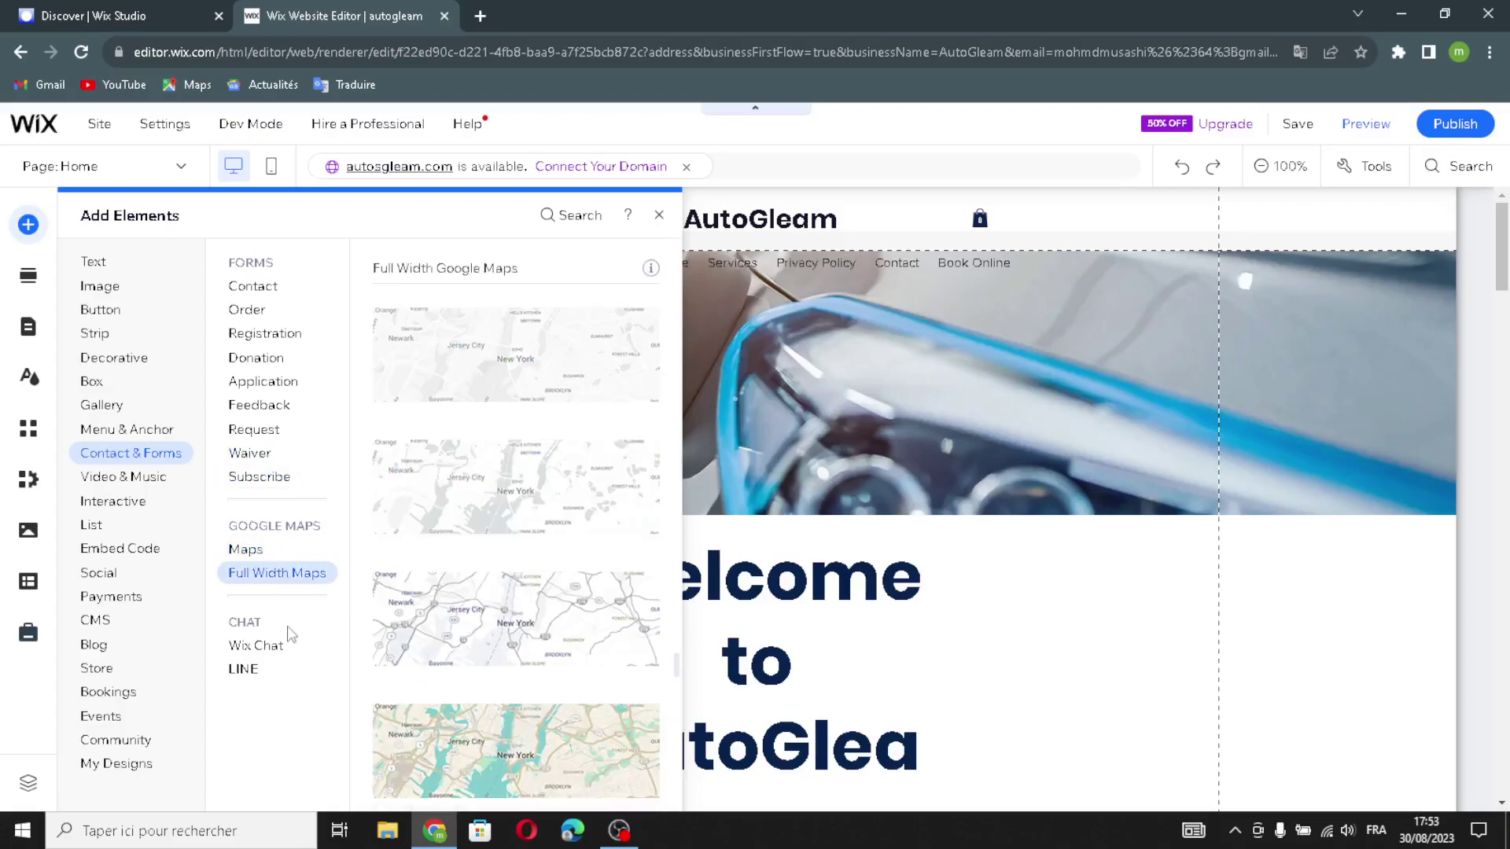
pyautogui.click(256, 647)
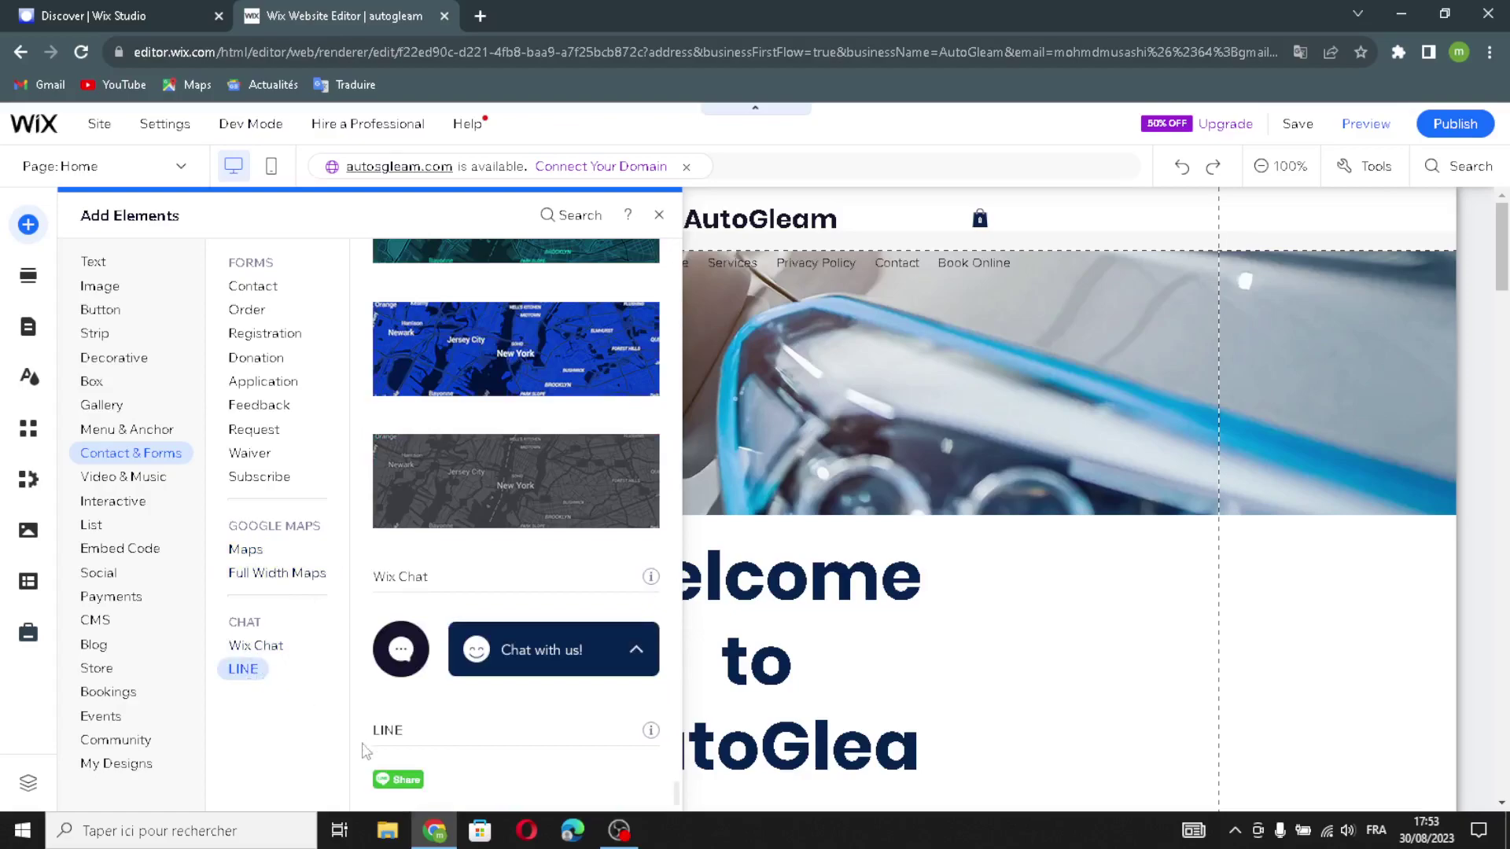
# Examine the video elements: single video players, Wix Video, VideoBox, video mask and transparent video
pyautogui.click(134, 478)
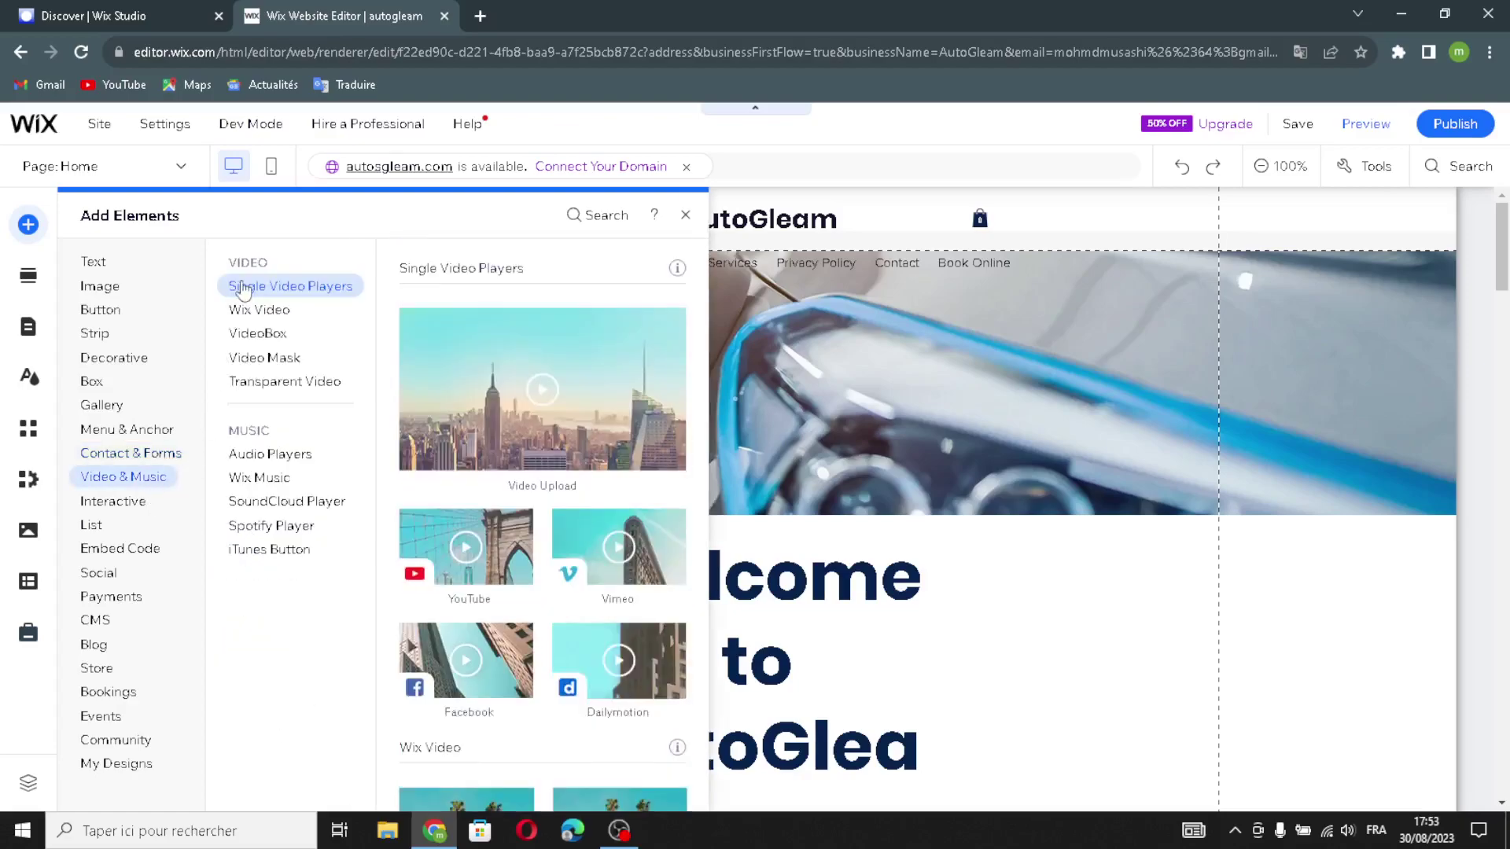
pyautogui.click(271, 315)
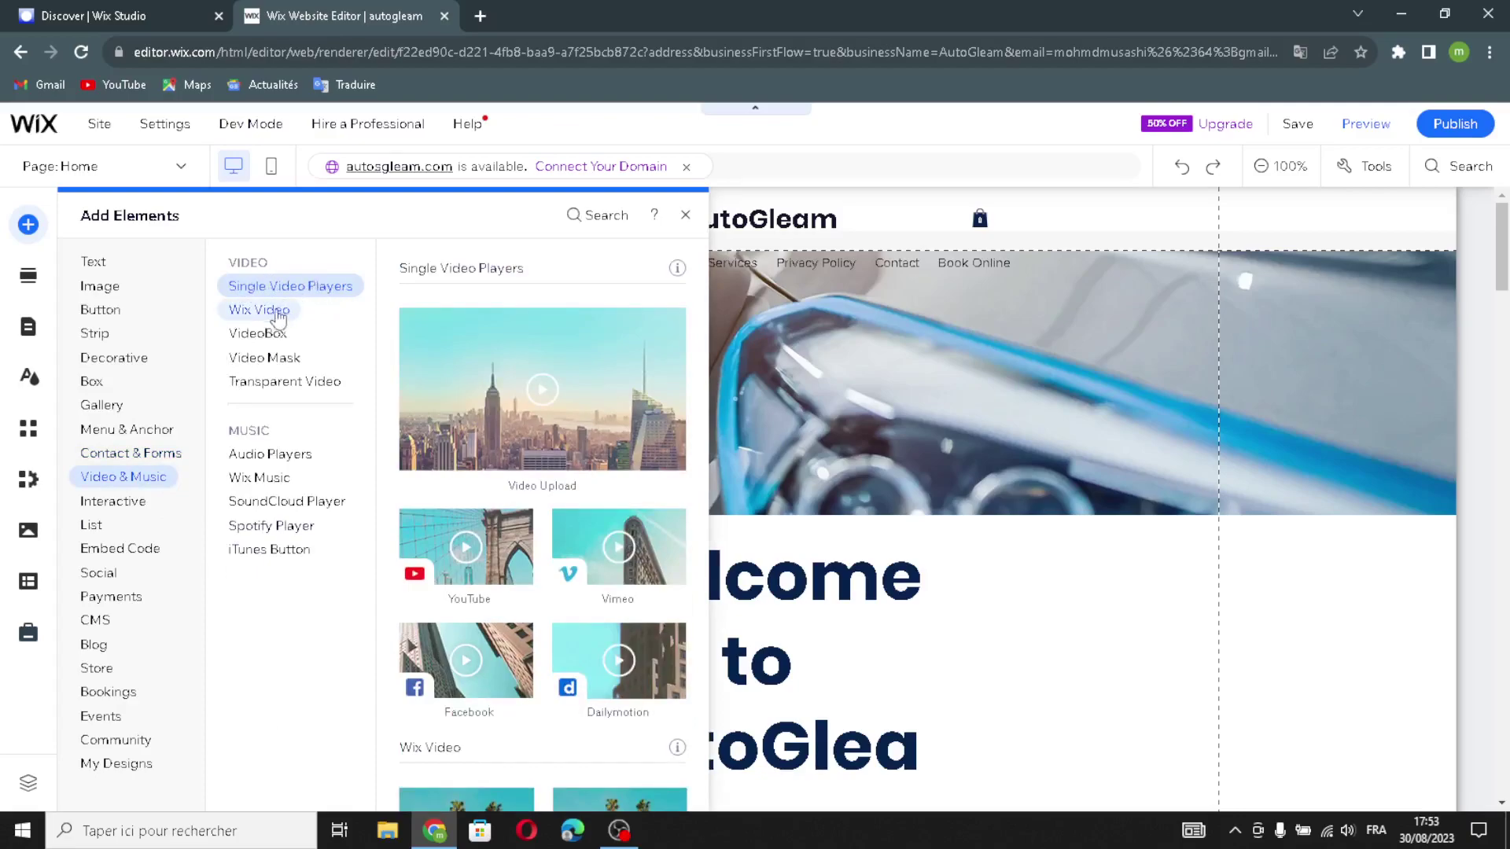
pyautogui.click(253, 334)
pyautogui.click(265, 360)
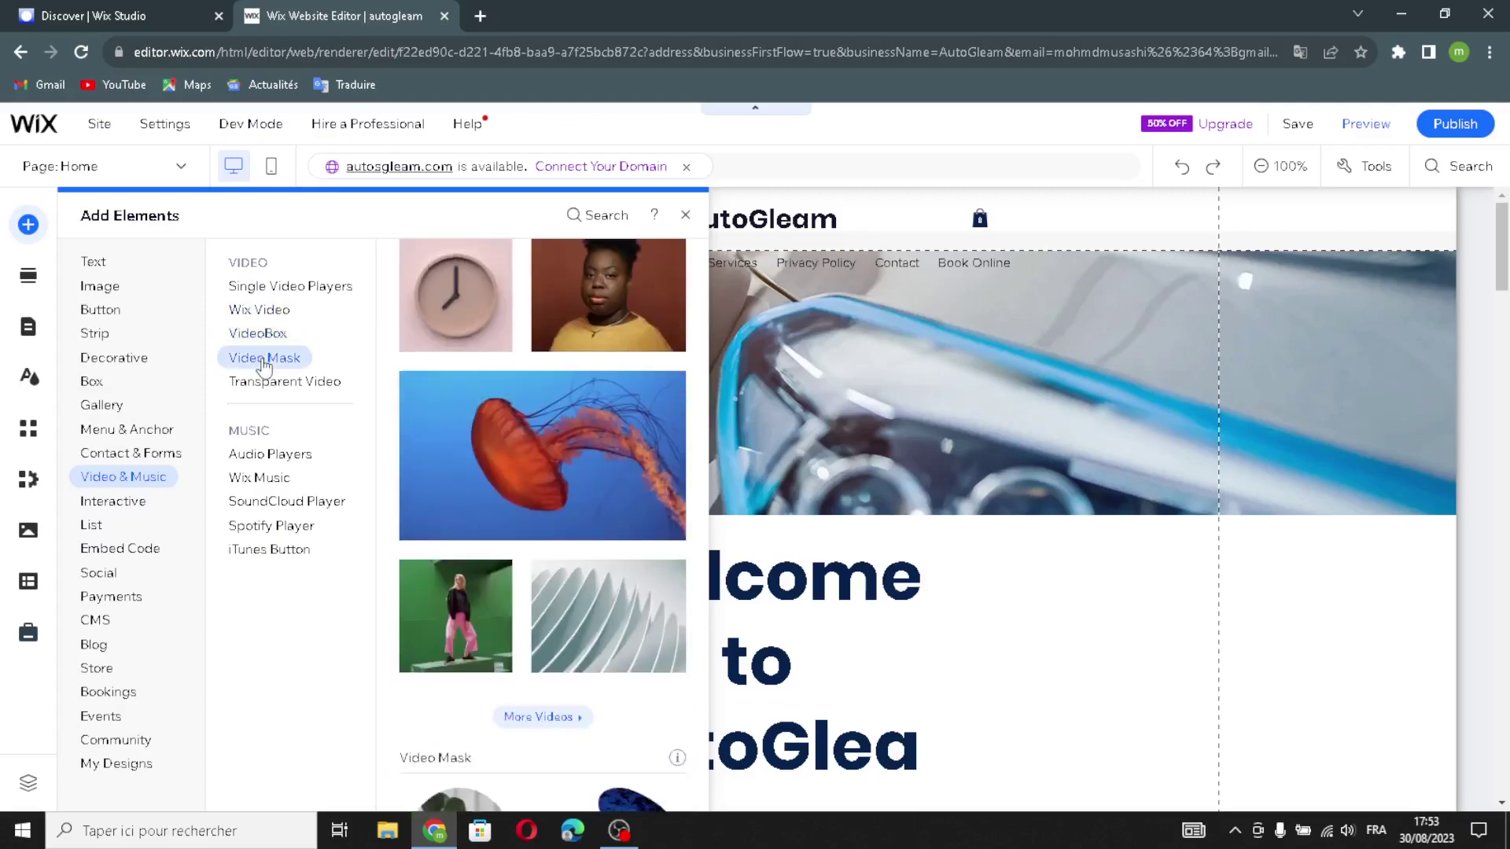
pyautogui.click(267, 382)
# Examine the music elements: audio players, Wix Music, the SoundCloud and Spotify players and the iTunes button
pyautogui.click(257, 455)
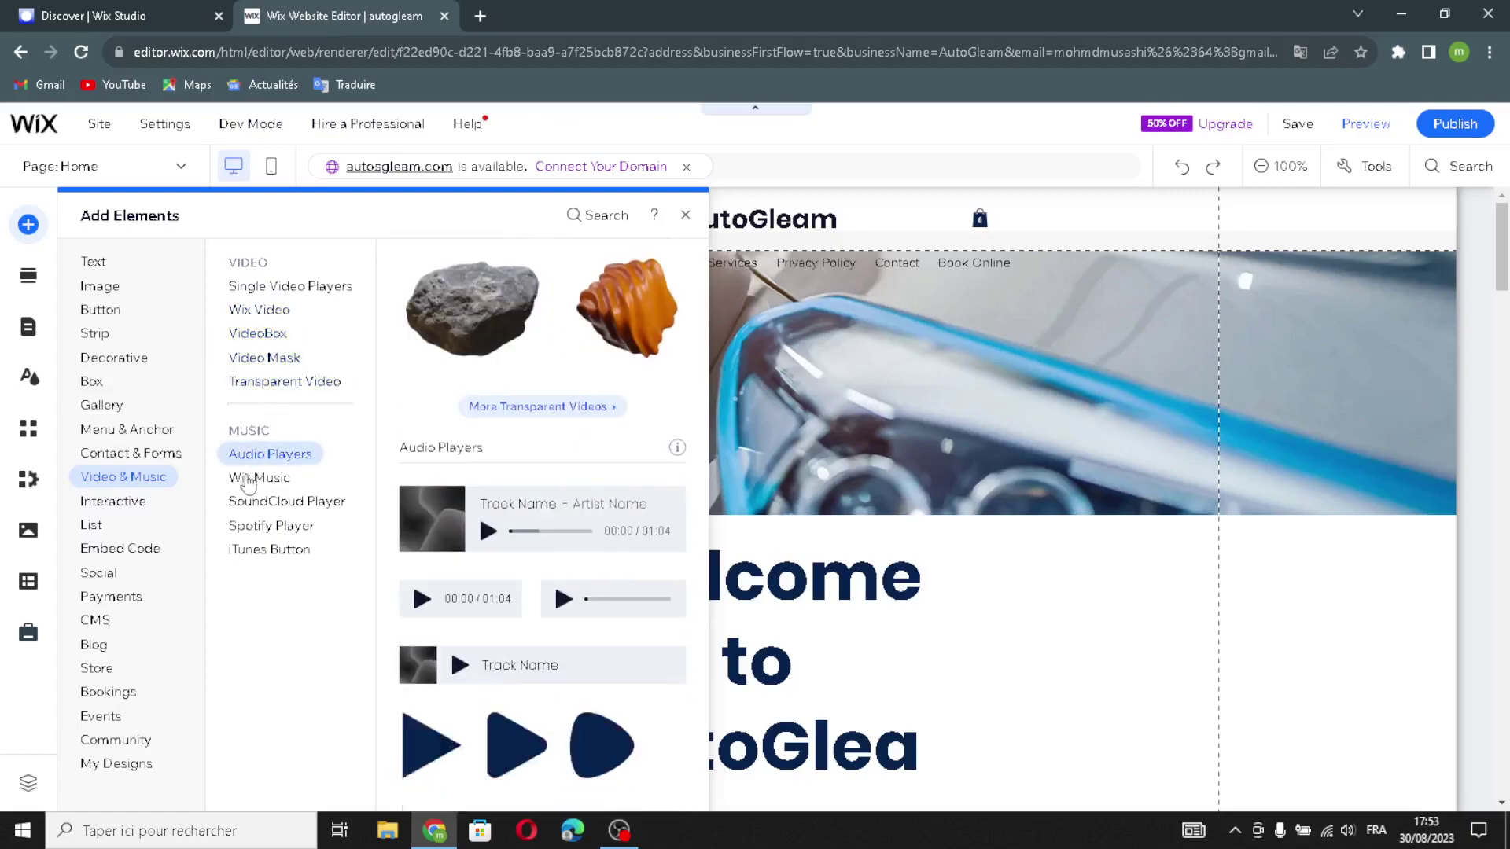
pyautogui.click(243, 477)
pyautogui.click(247, 462)
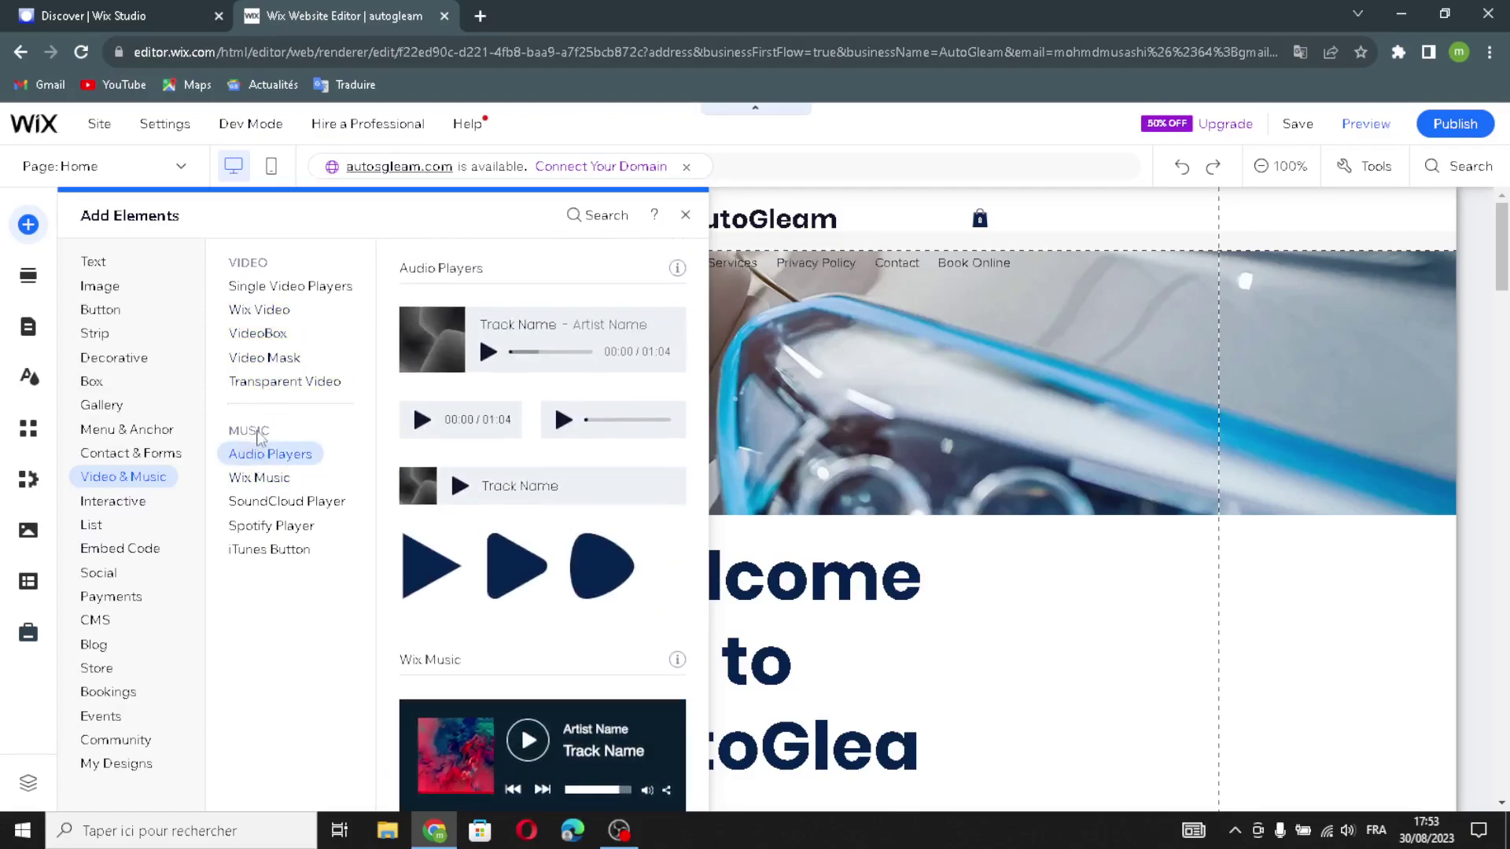
pyautogui.click(248, 478)
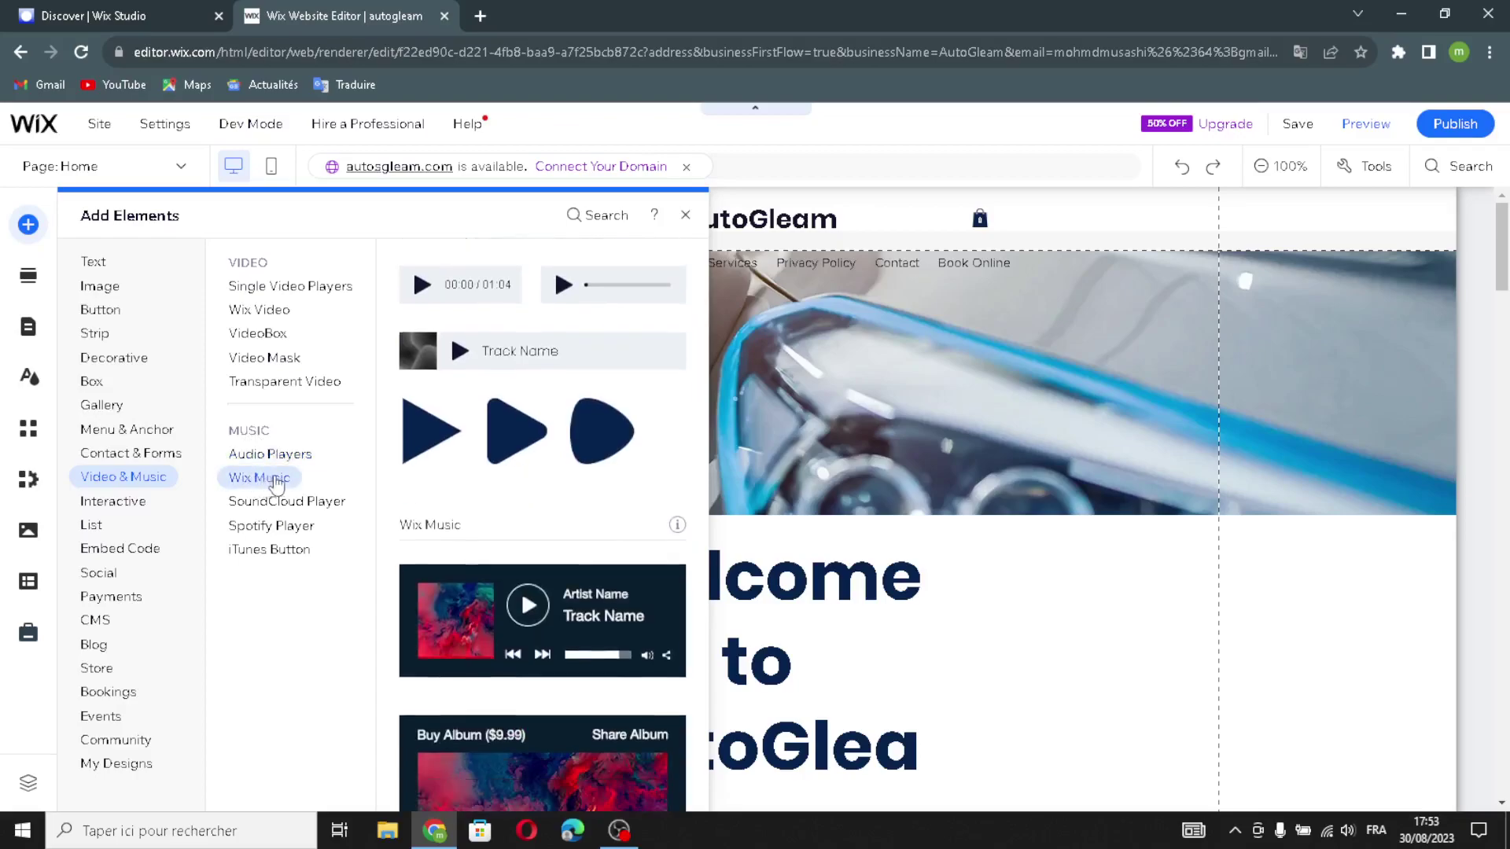
pyautogui.click(260, 502)
pyautogui.click(257, 526)
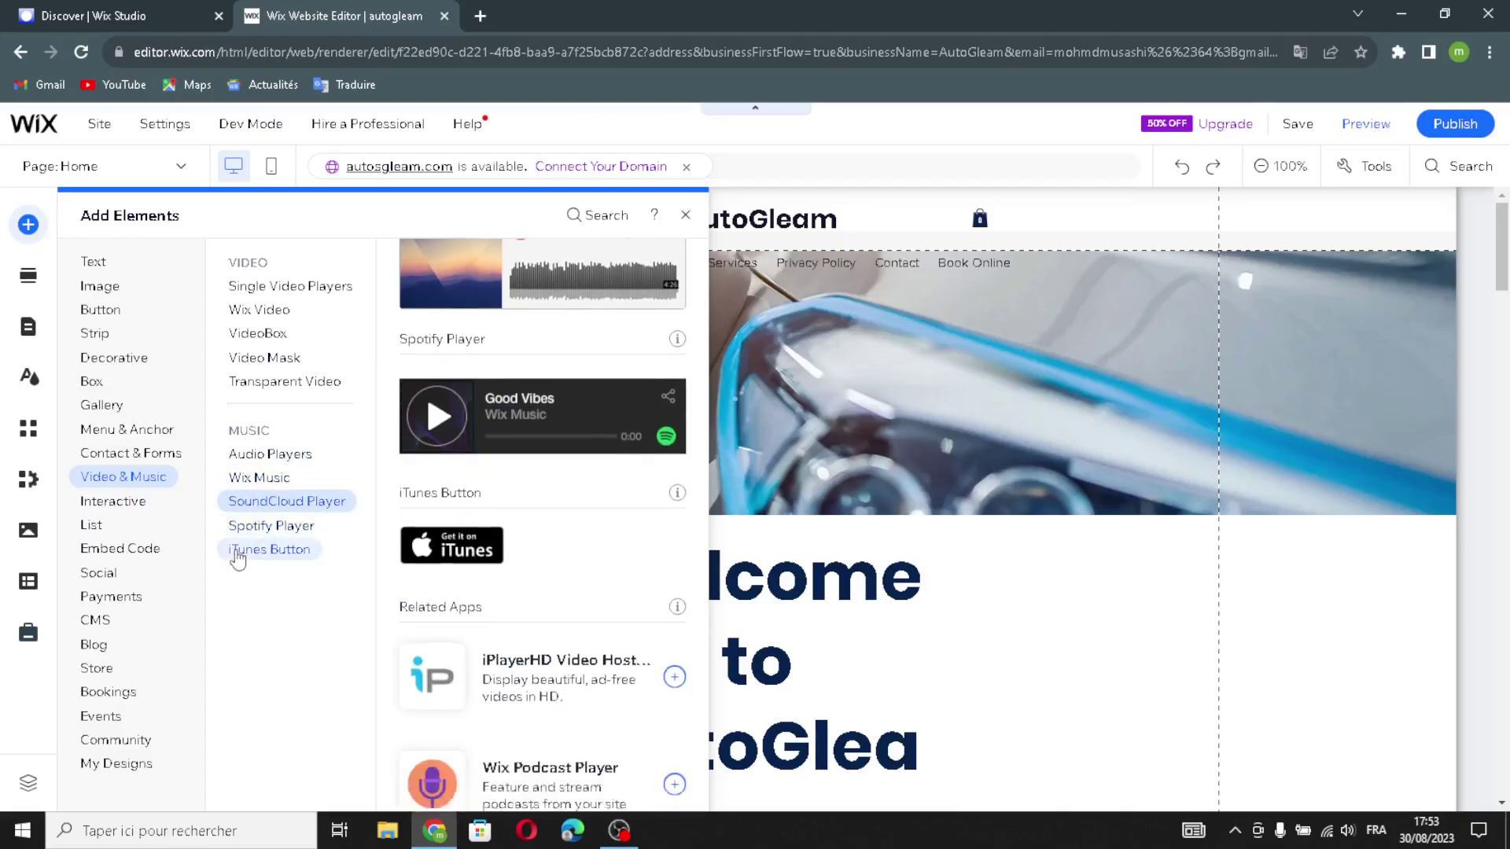
pyautogui.click(262, 549)
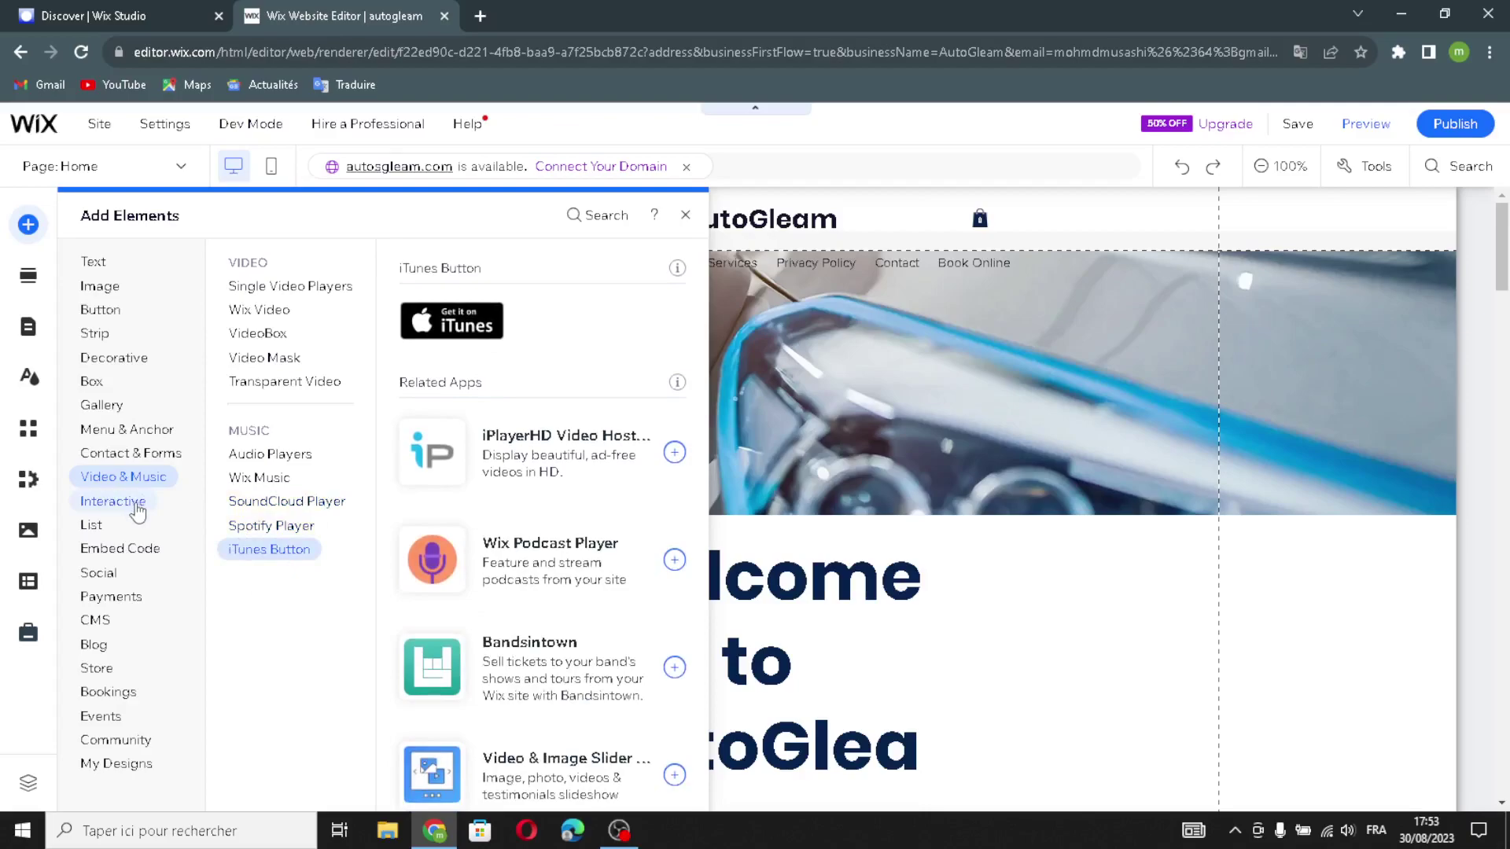
# Examine the interactive elements: full-width and box slideshows, lightboxes, hover boxes, tabs and hover repeaters
pyautogui.click(109, 504)
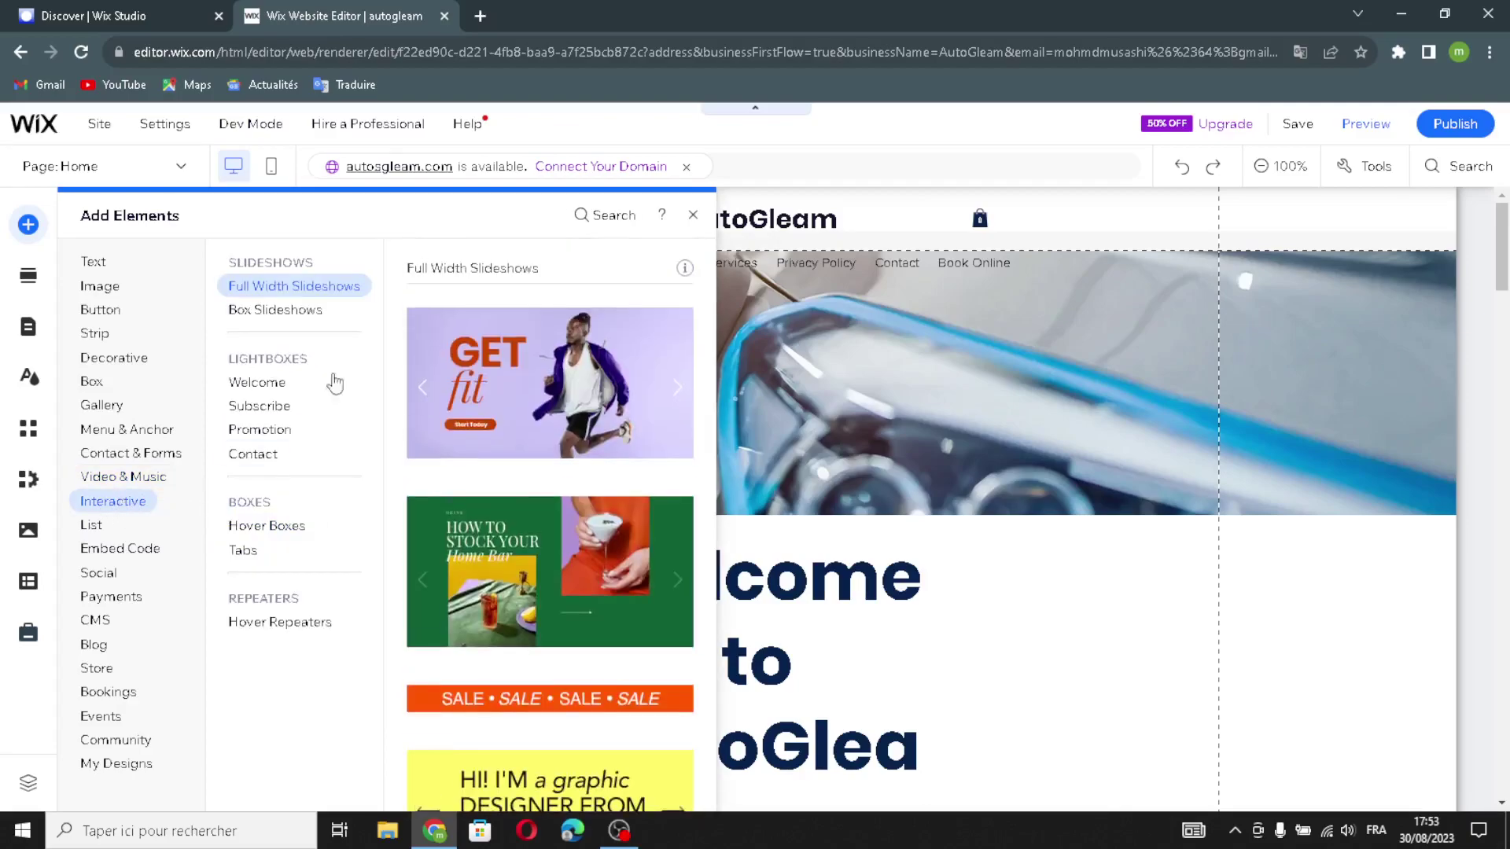
pyautogui.click(285, 313)
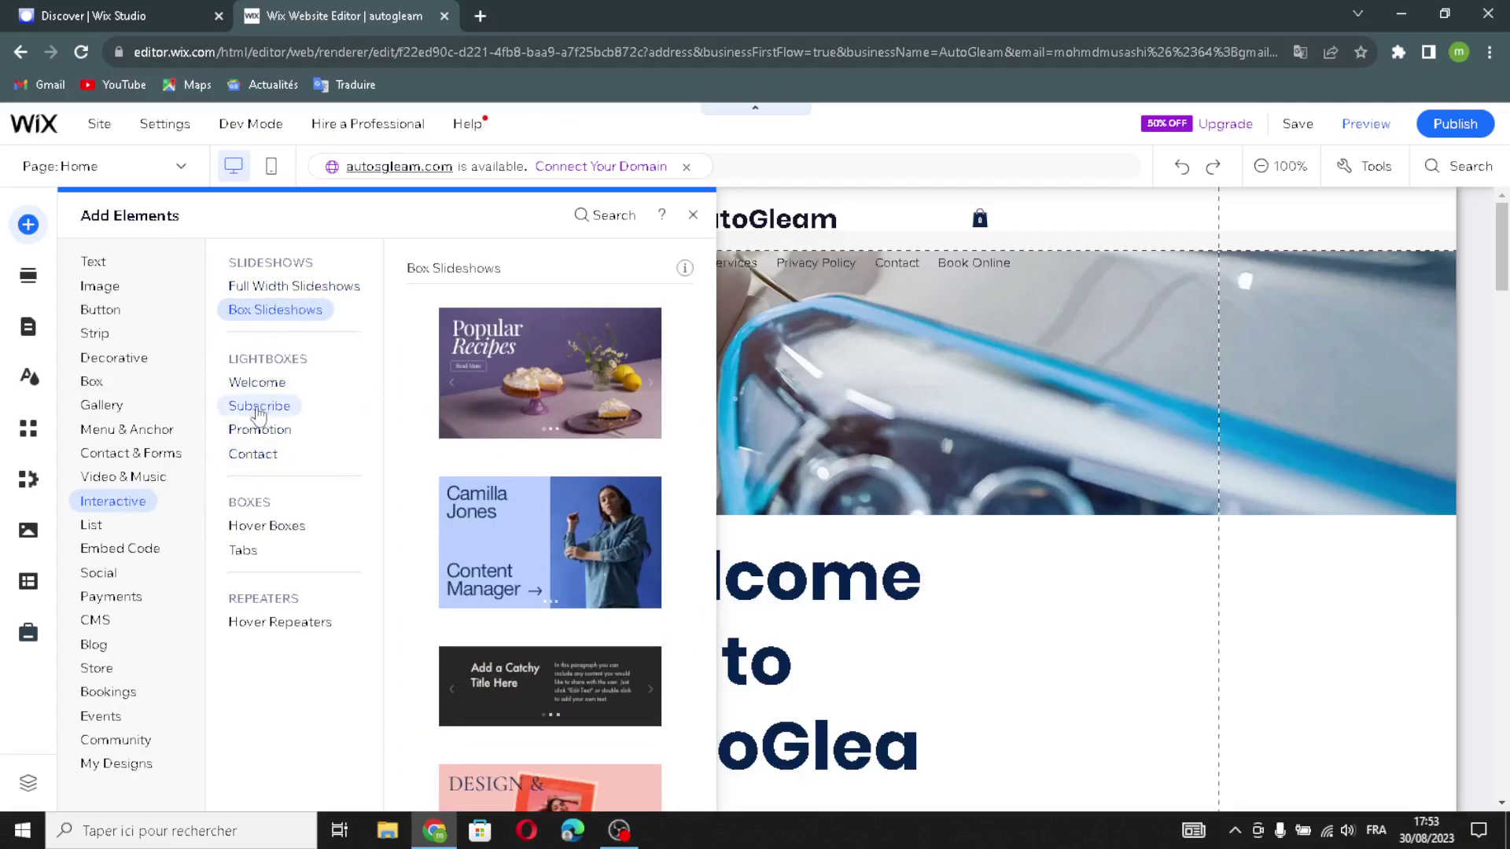
pyautogui.click(251, 452)
pyautogui.click(267, 384)
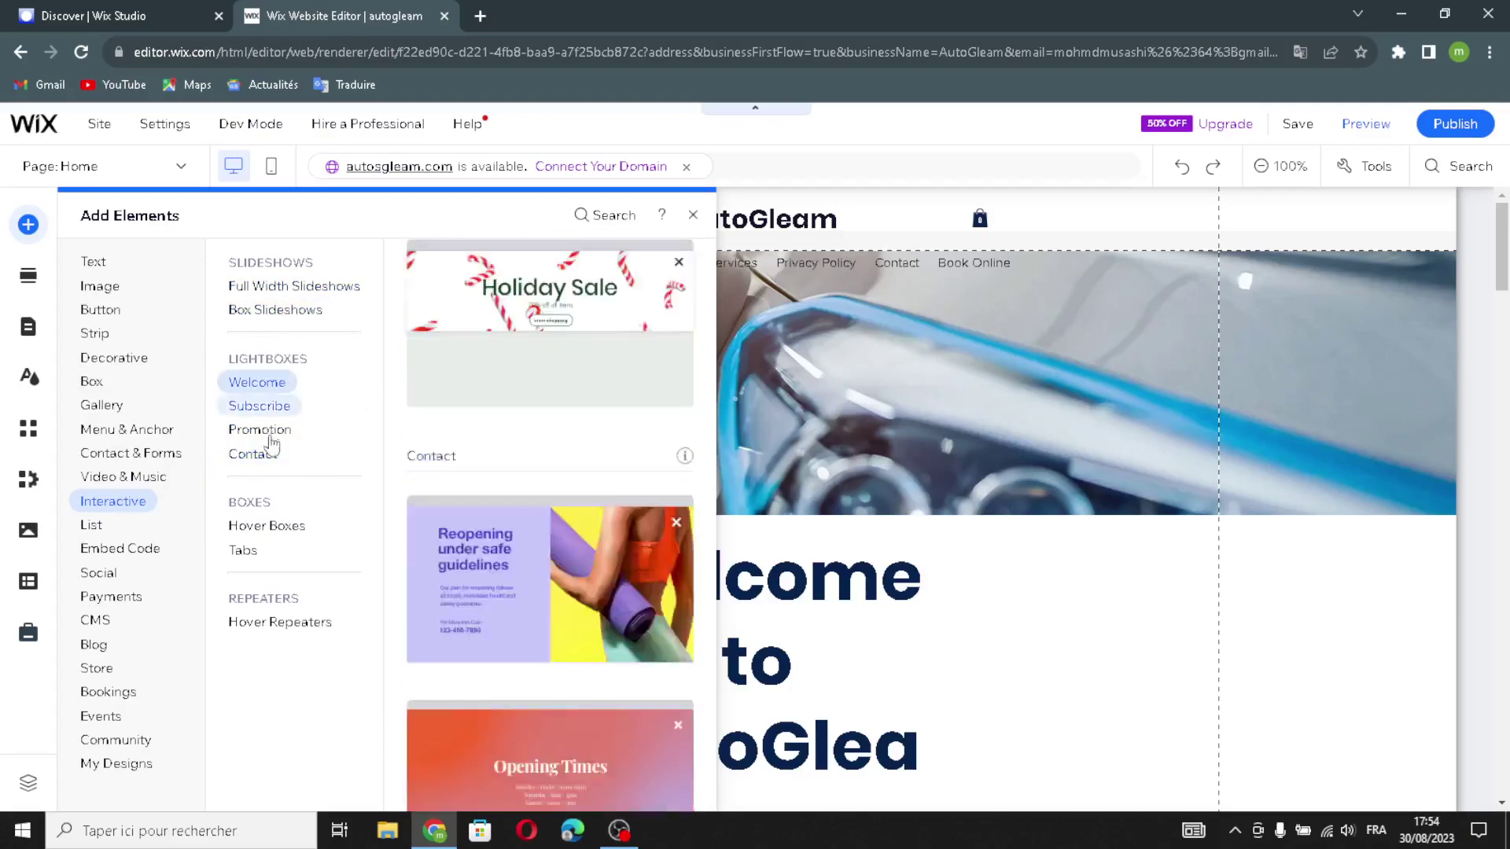
pyautogui.click(272, 526)
pyautogui.click(263, 548)
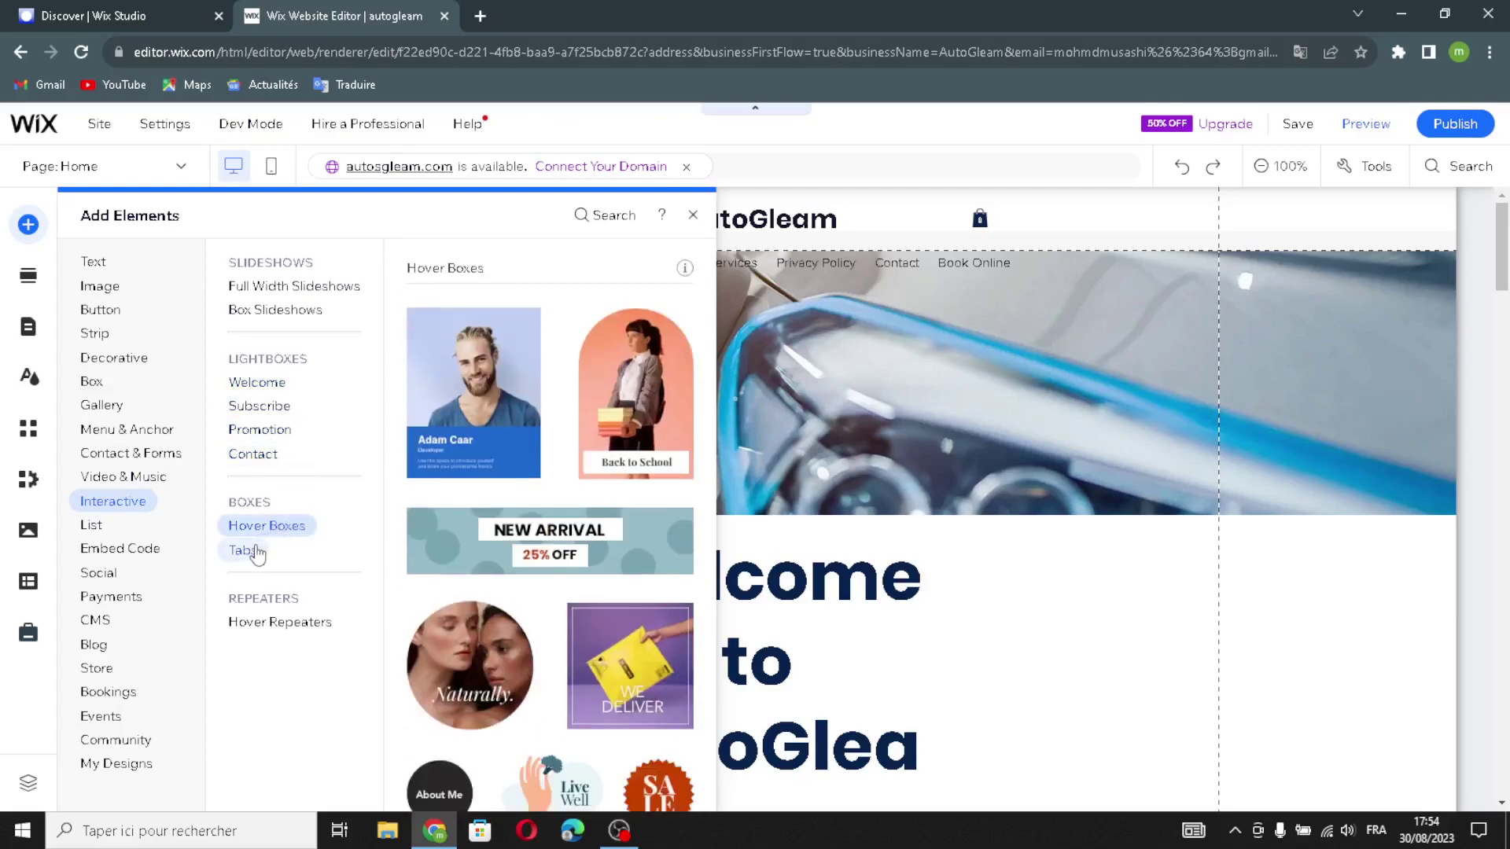
pyautogui.click(282, 622)
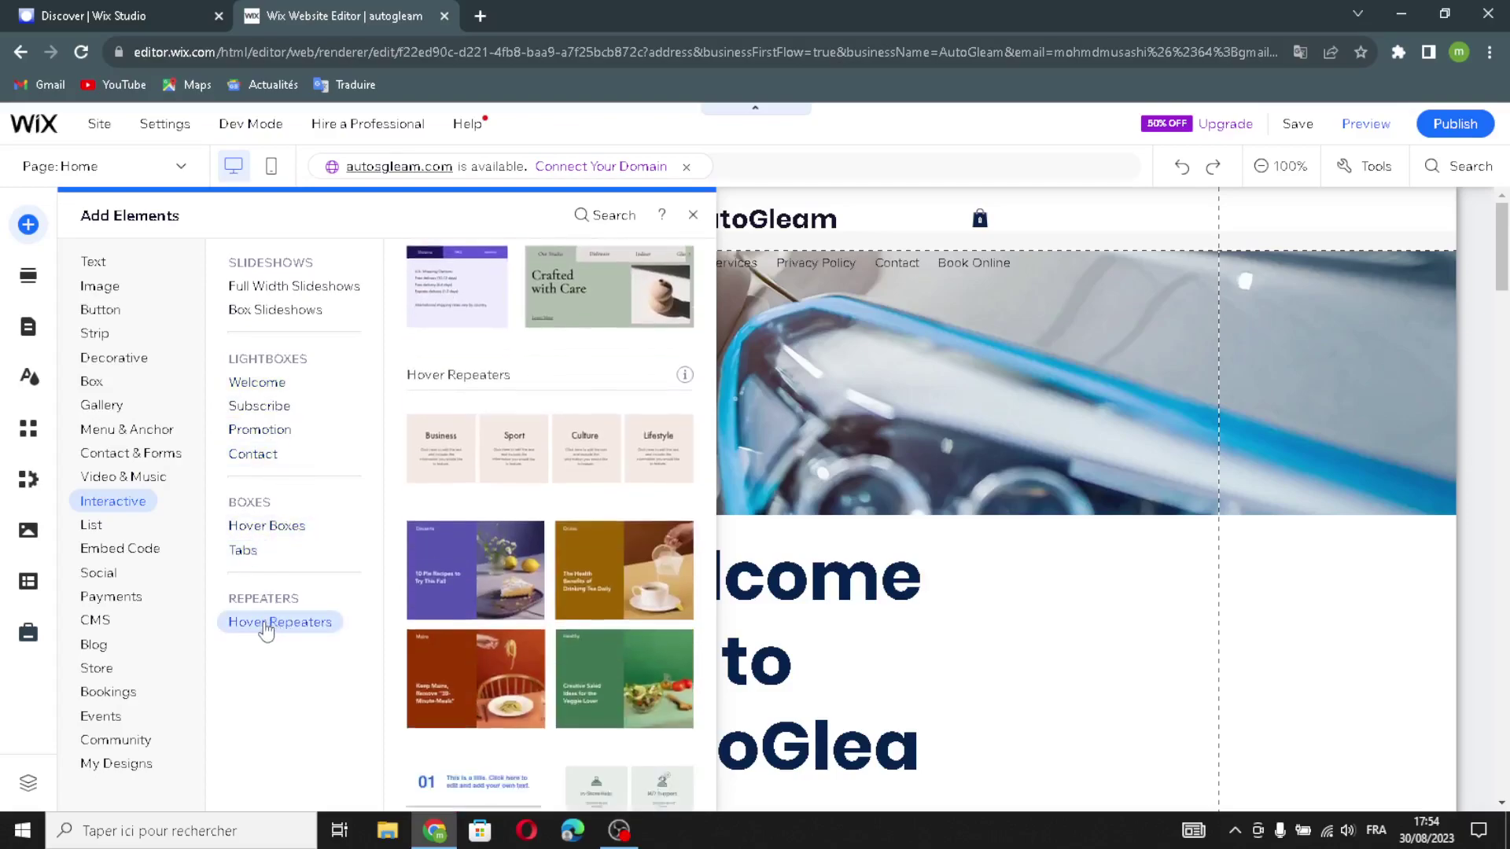
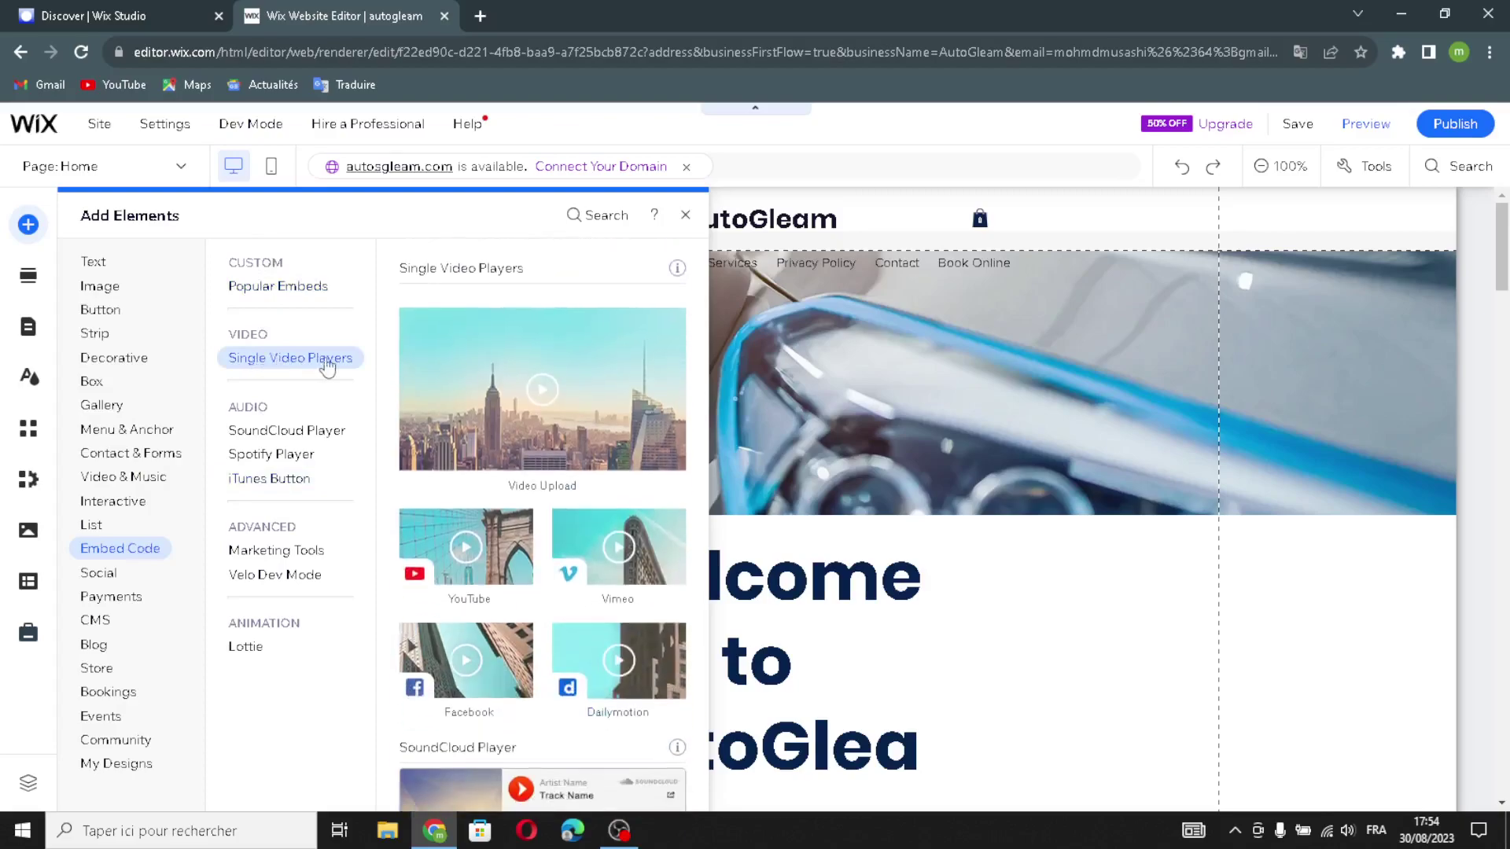
# Examine the embed code options: the audio players, marketing tools, Velo Dev Mode and Lottie animation
pyautogui.click(250, 430)
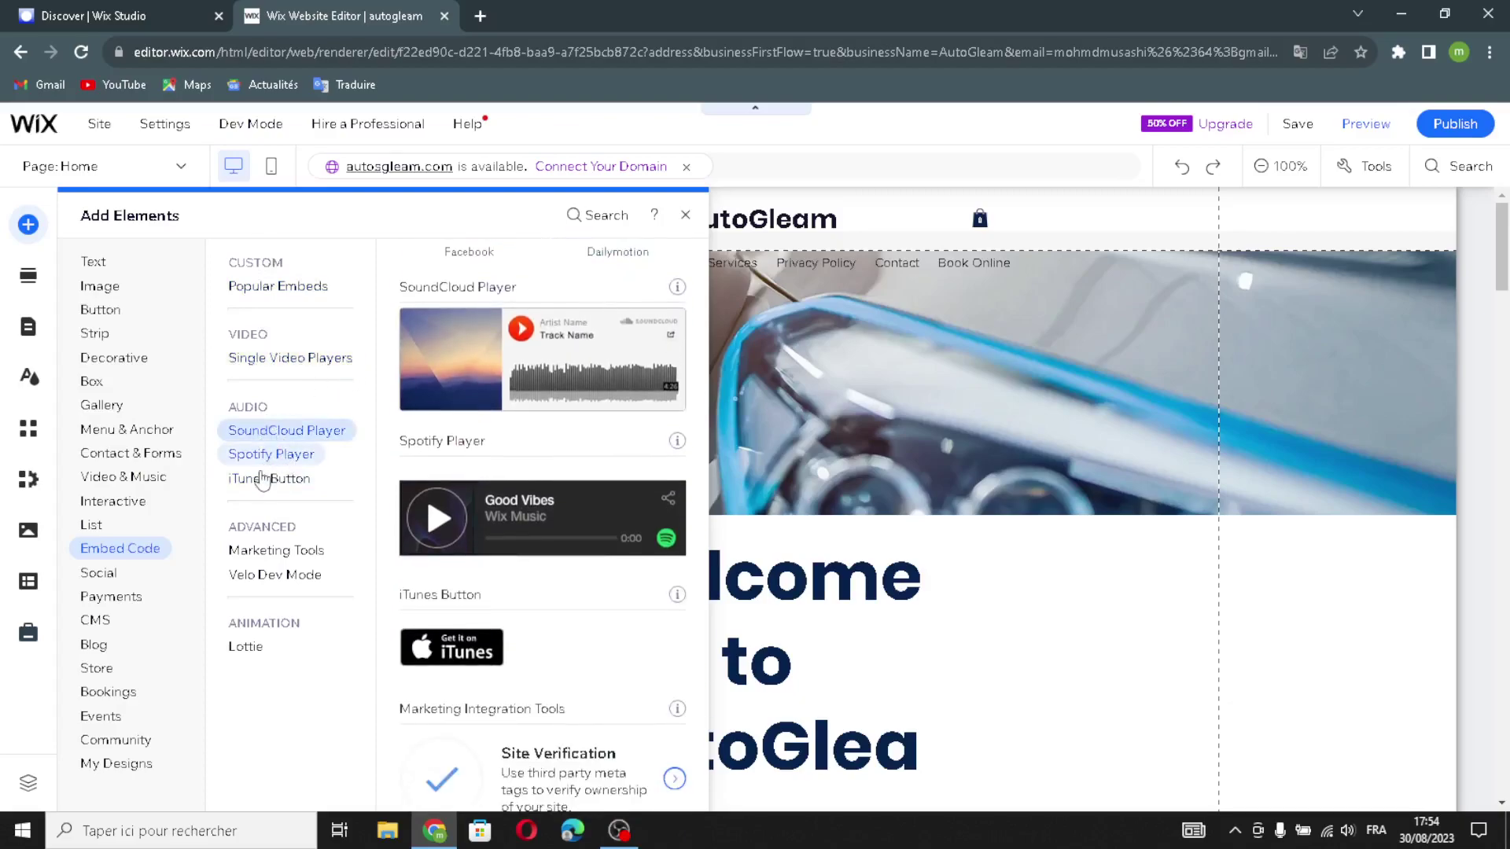
pyautogui.click(260, 431)
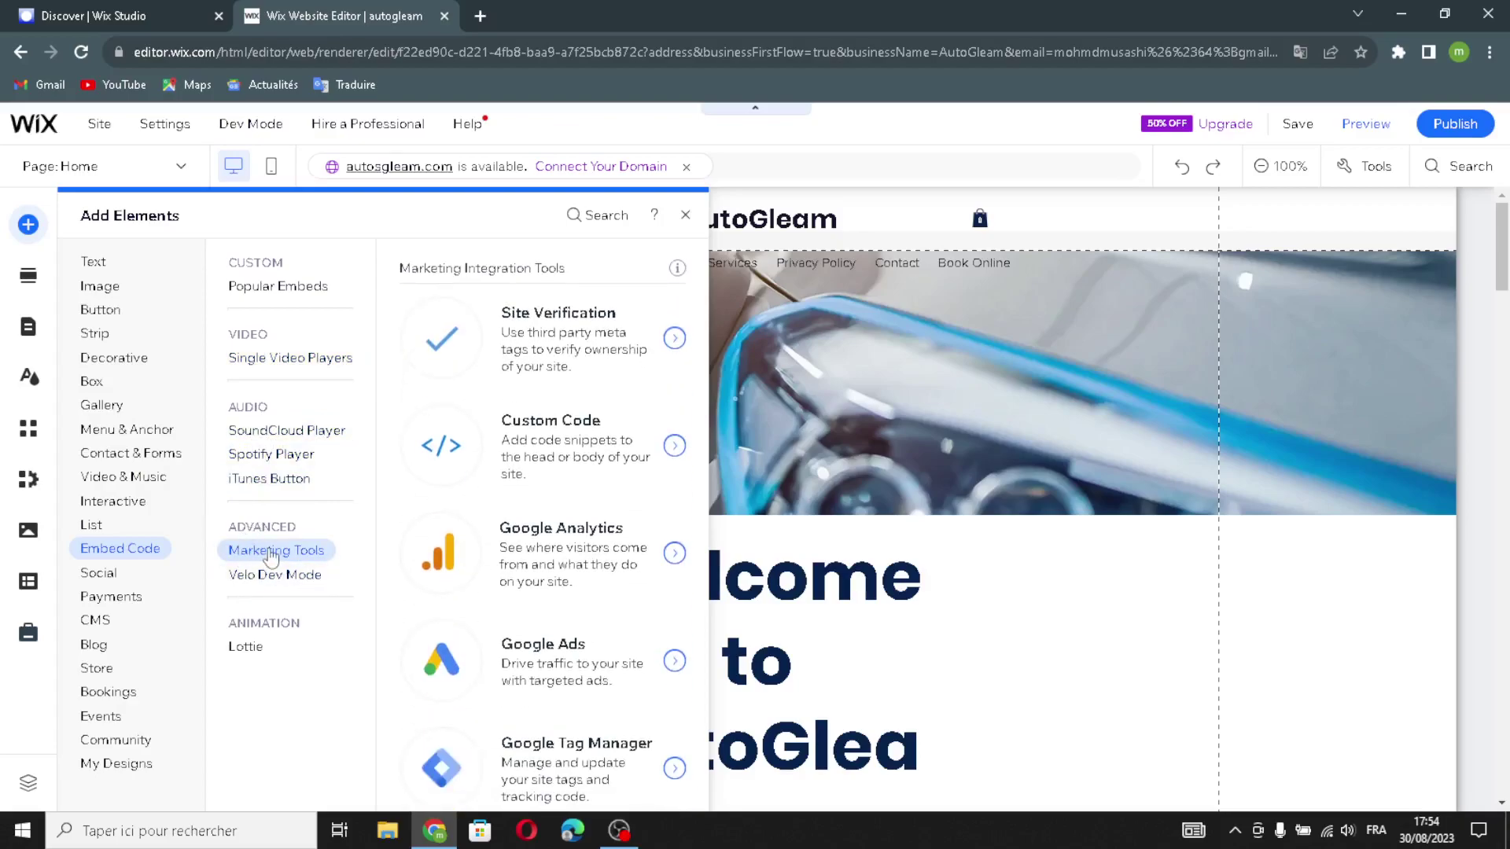
pyautogui.click(262, 574)
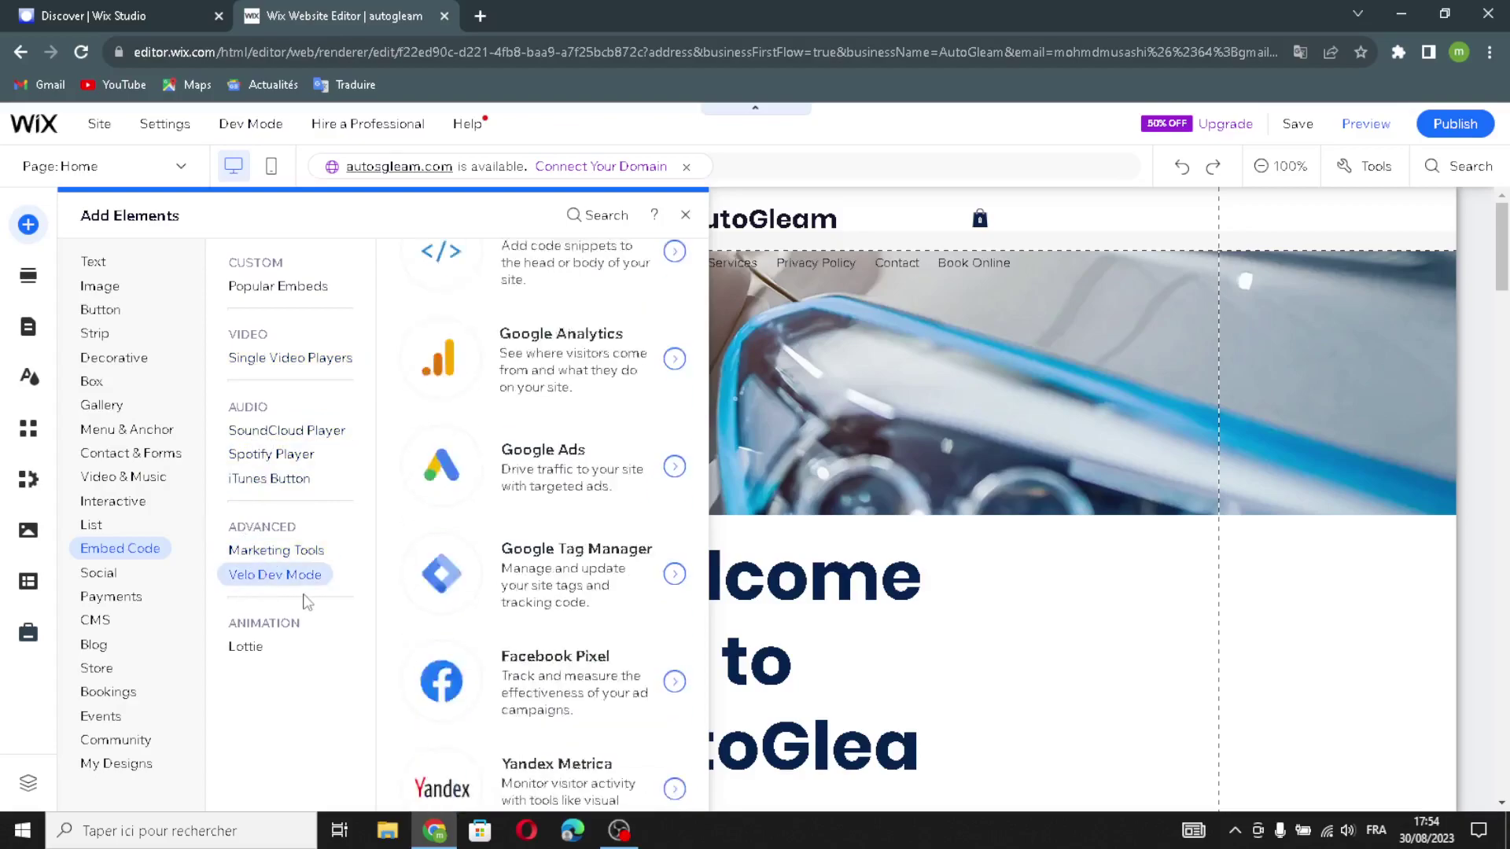
pyautogui.click(250, 647)
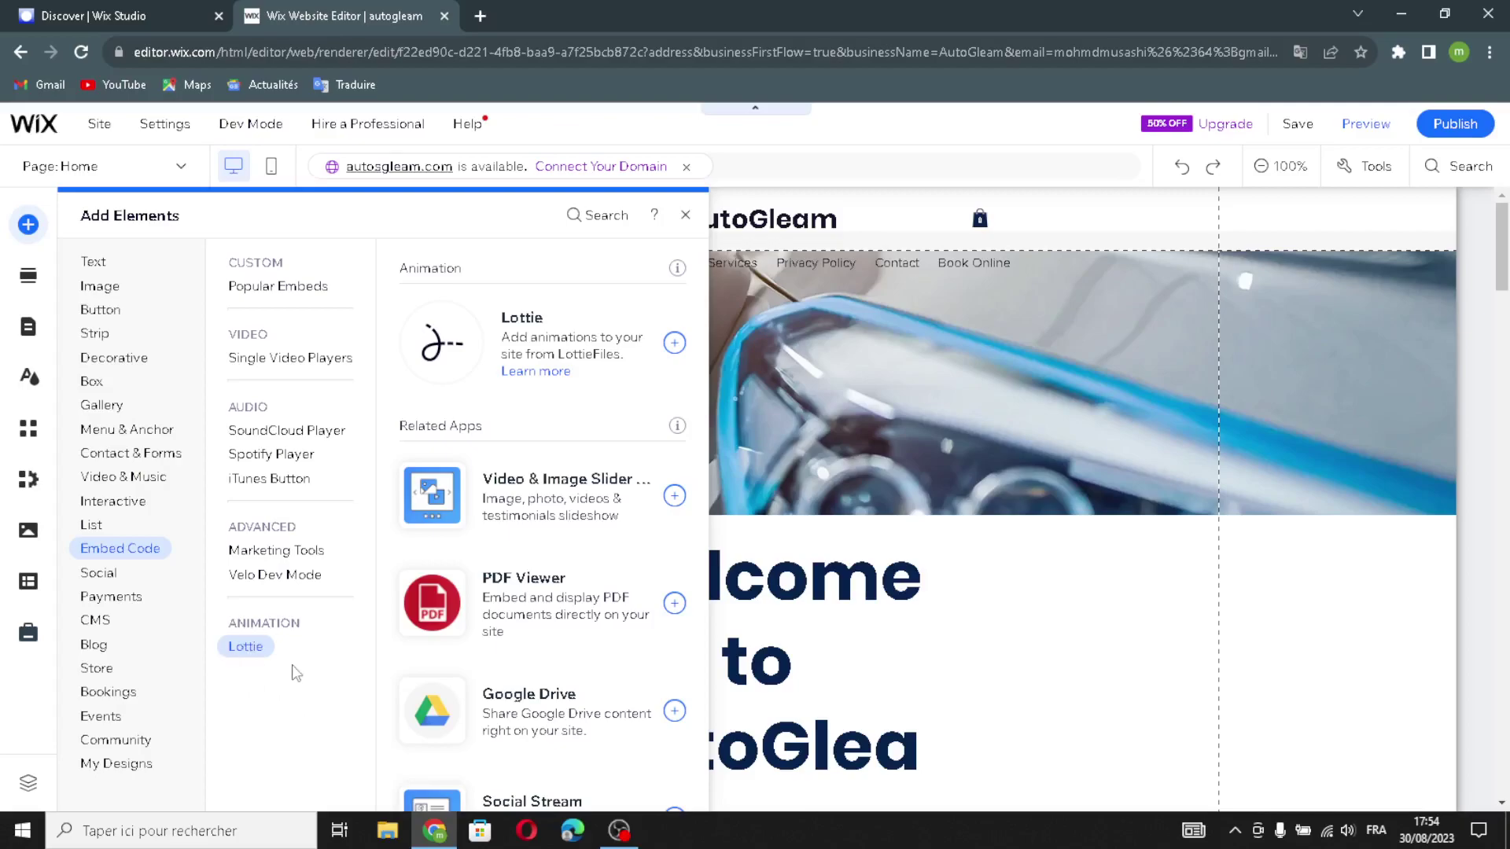
# Examine the social elements: the social bar and the Facebook, Twitter, Pinterest, VK, LINE and YouTube buttons
pyautogui.click(96, 573)
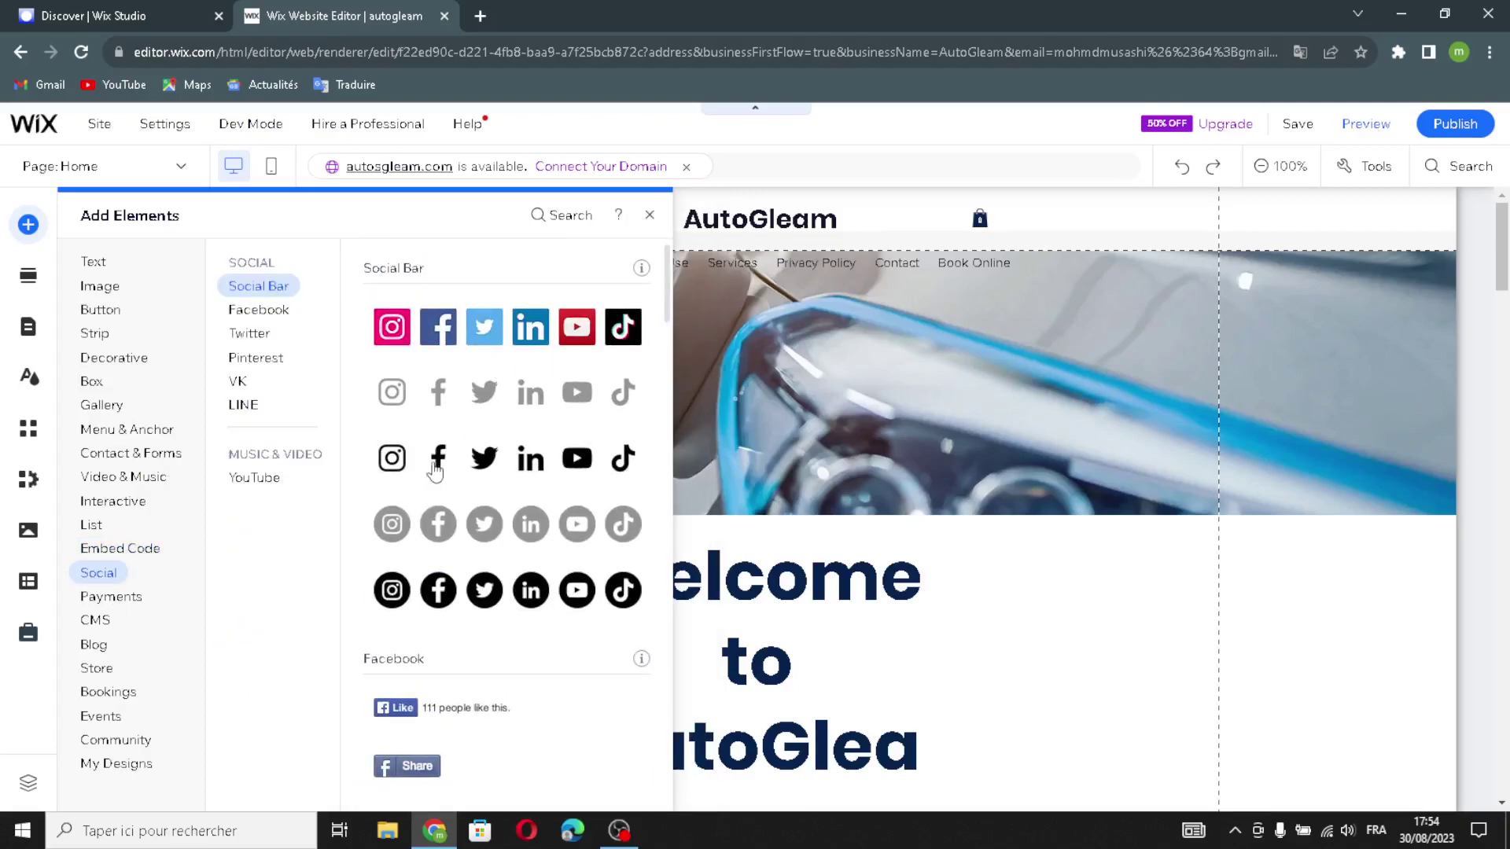
pyautogui.click(264, 310)
pyautogui.click(249, 333)
pyautogui.click(253, 358)
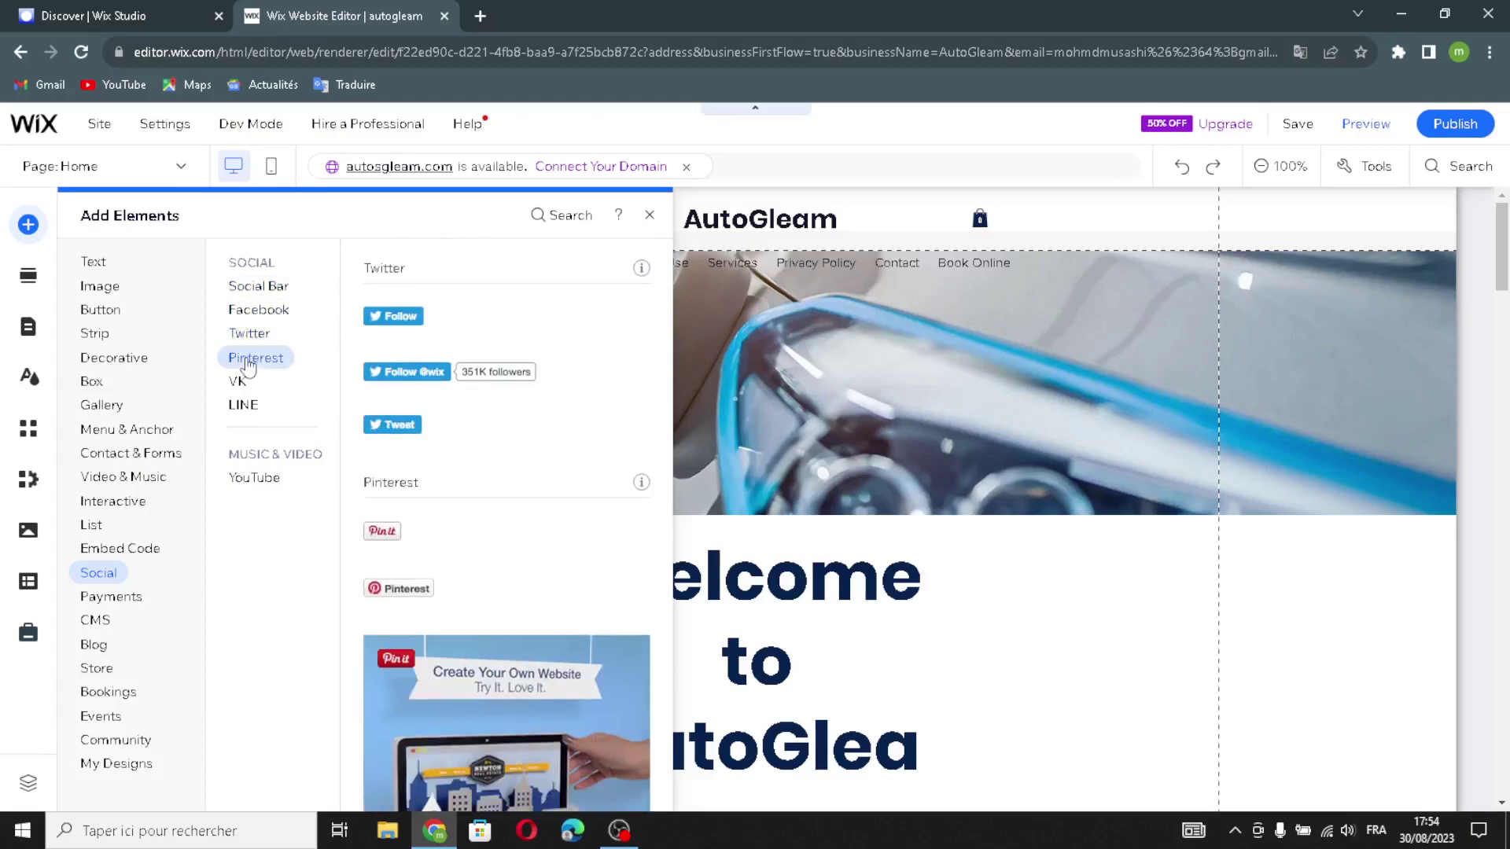
pyautogui.click(237, 381)
pyautogui.click(245, 405)
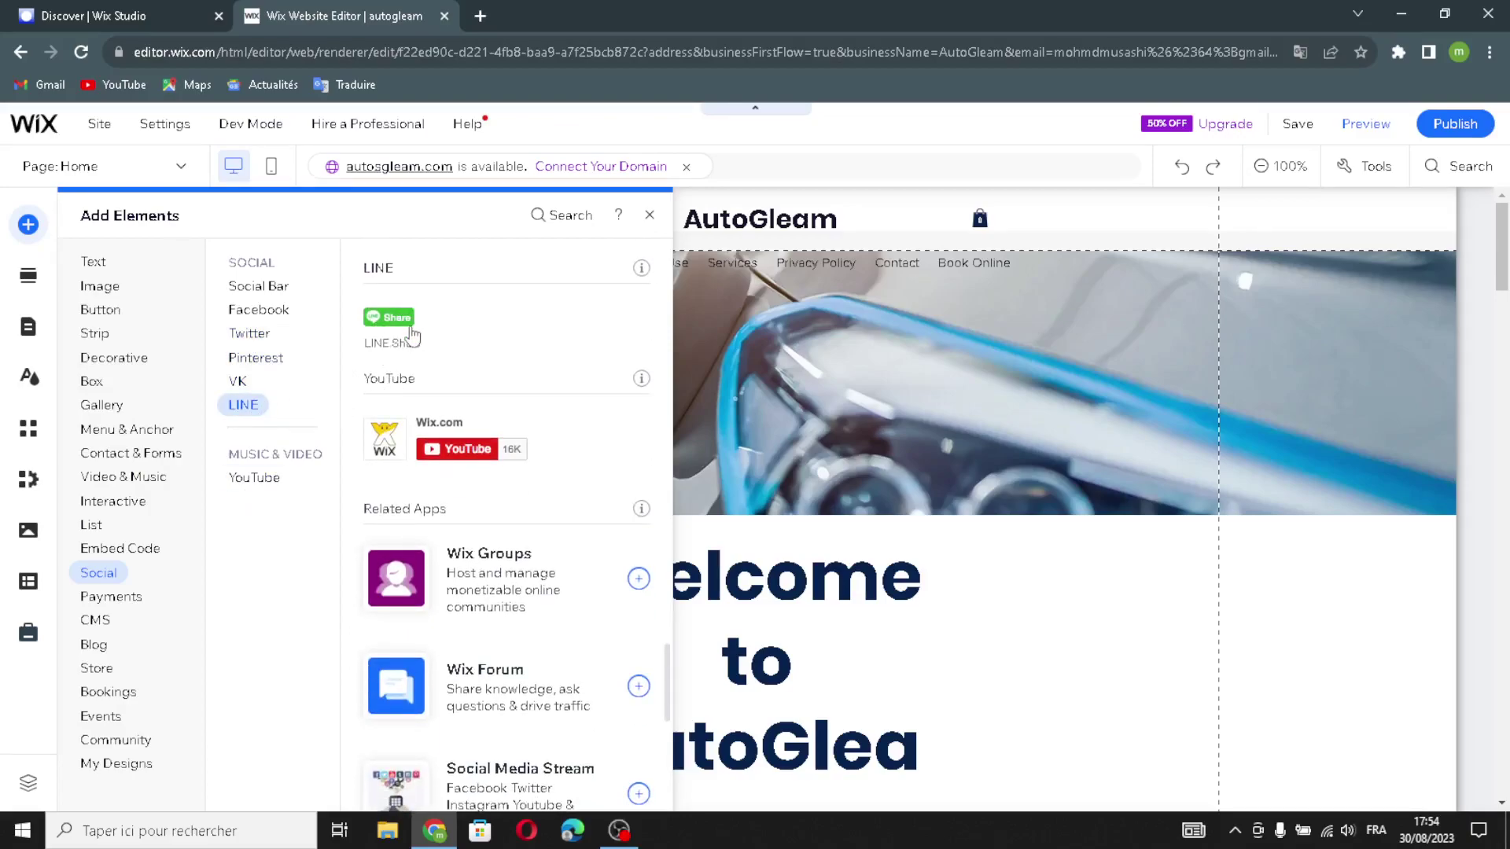
pyautogui.click(262, 474)
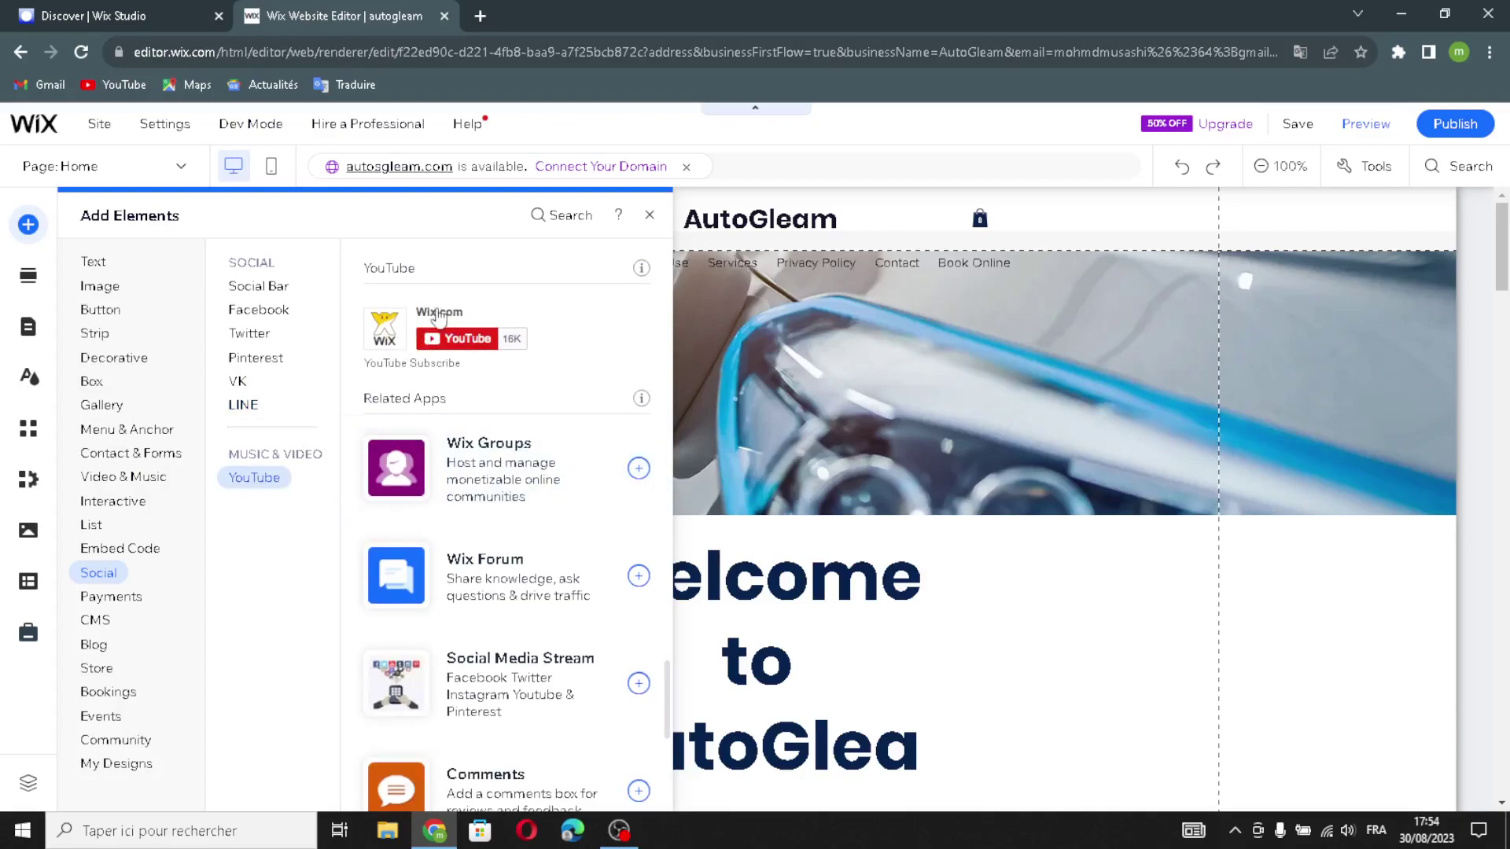
# Examine the payment elements, including pricing plans and the online store, and view the CMS, store and booking elements
pyautogui.click(116, 599)
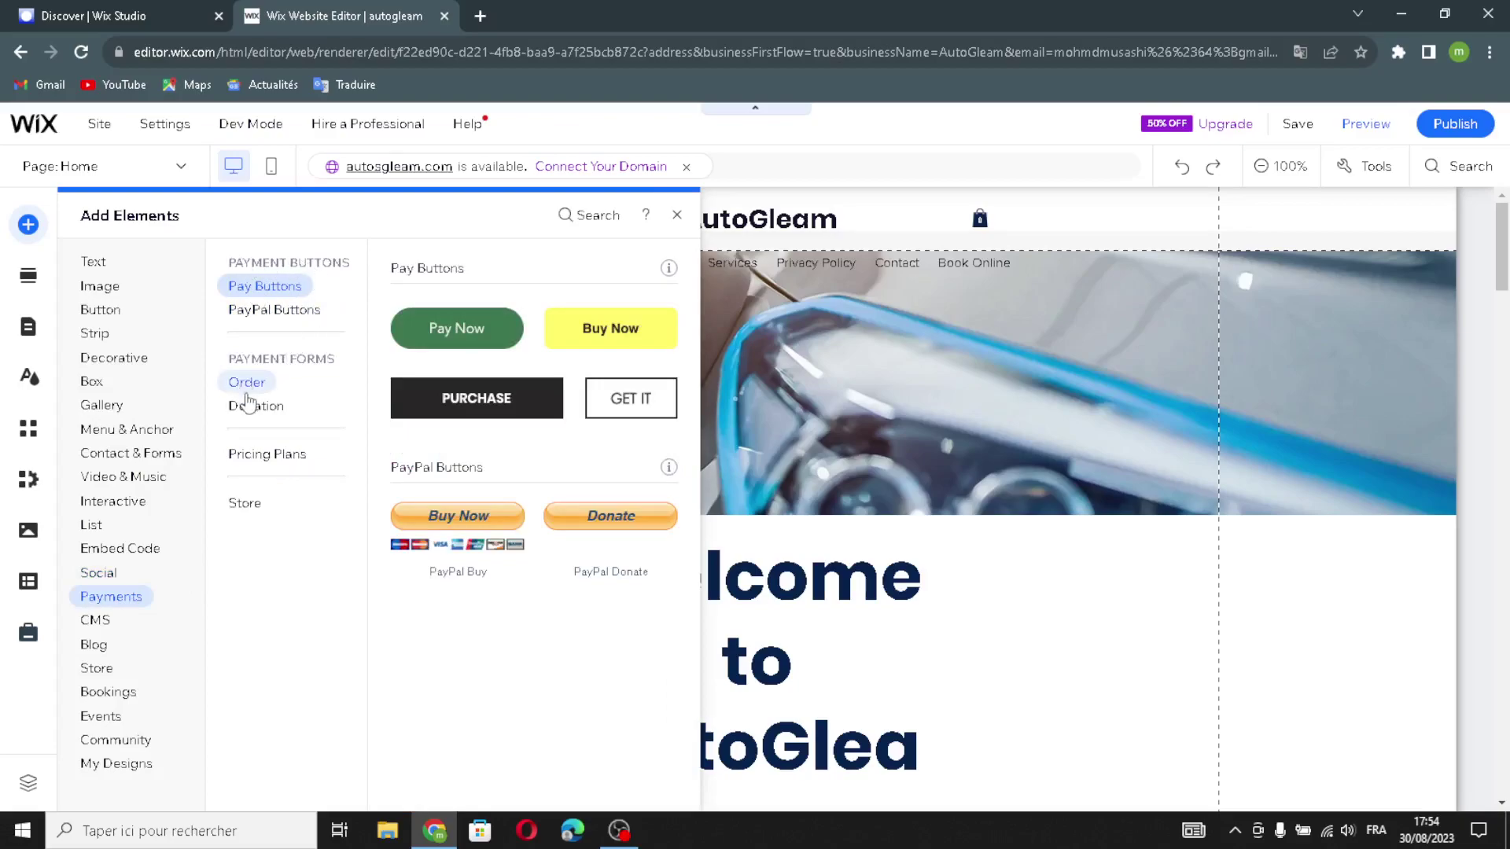
pyautogui.moveTo(271, 474)
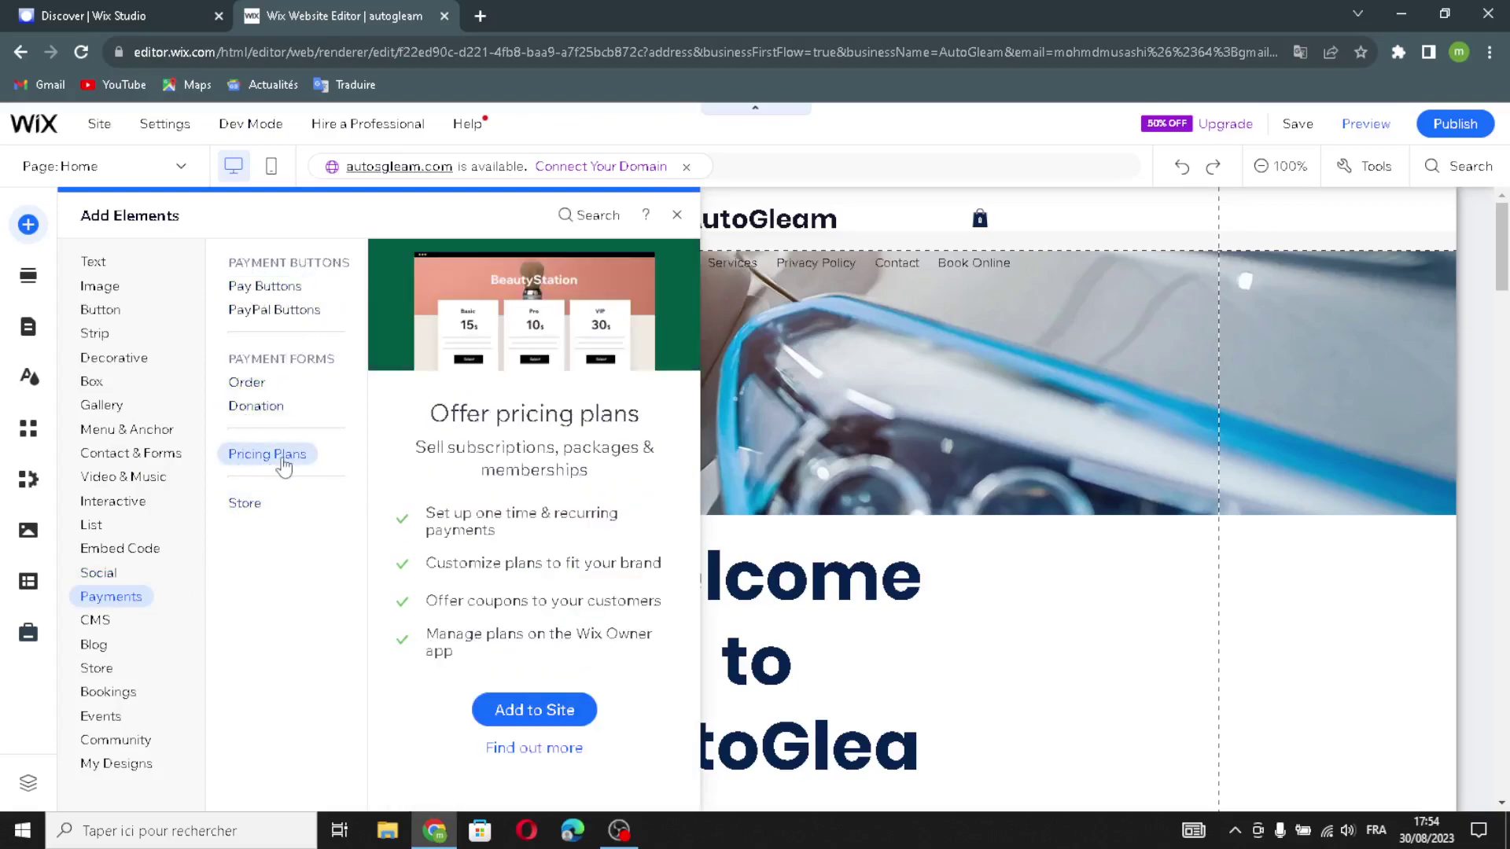
pyautogui.moveTo(242, 507)
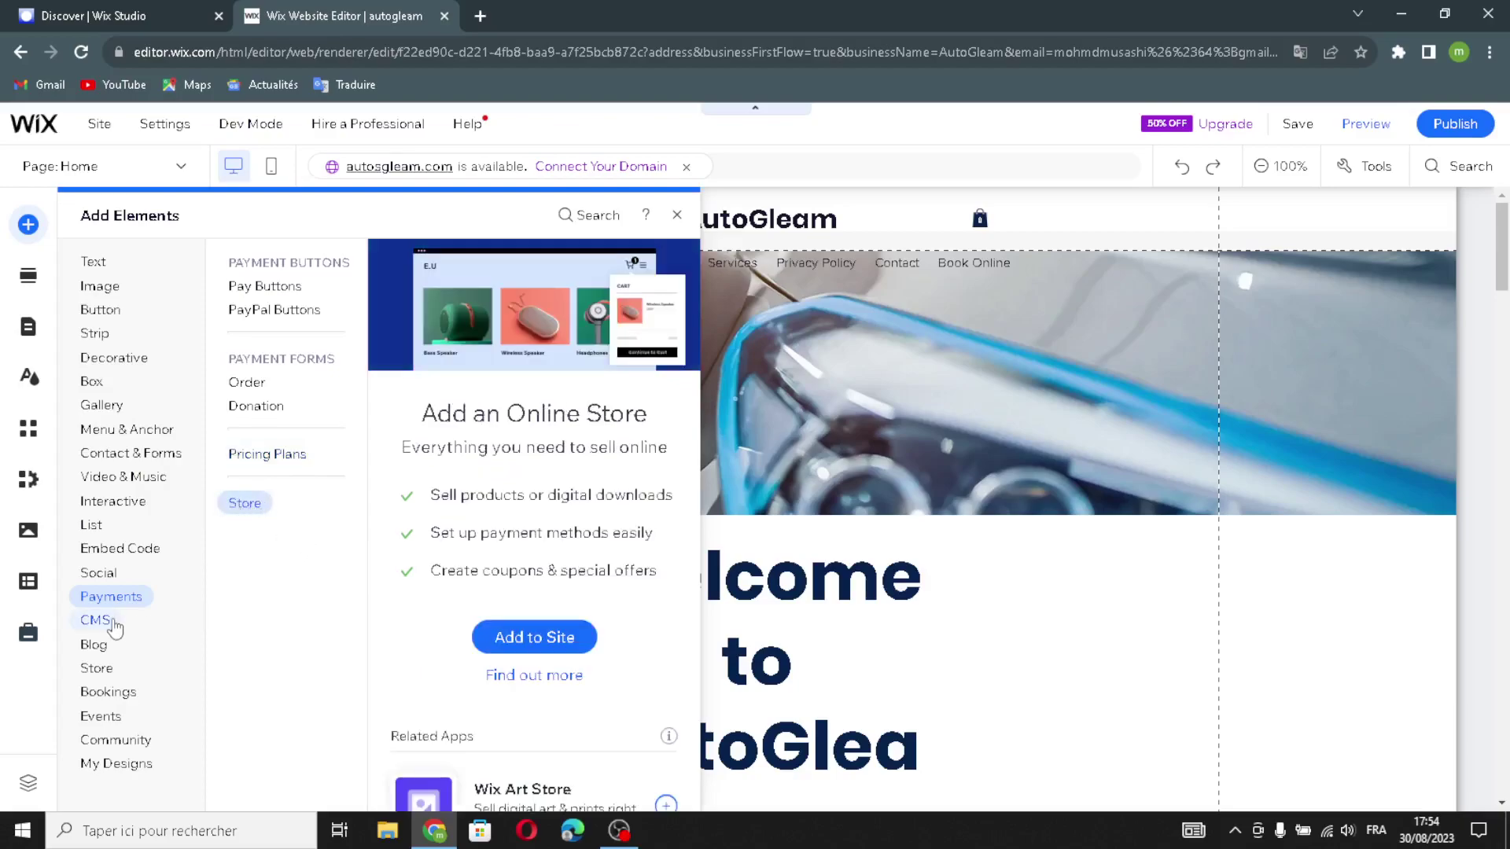
pyautogui.moveTo(108, 627)
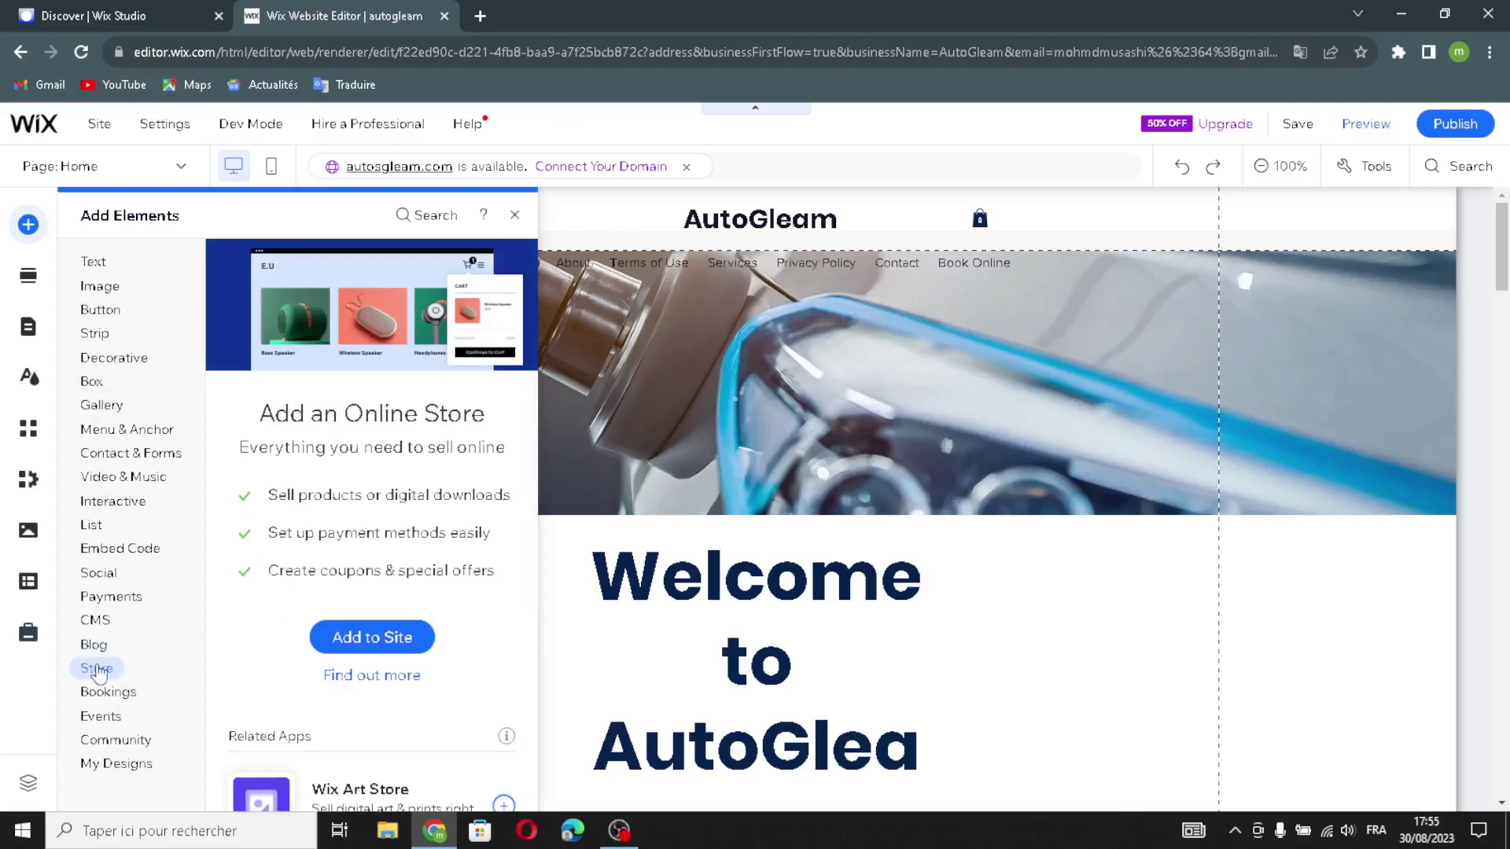
pyautogui.moveTo(109, 693)
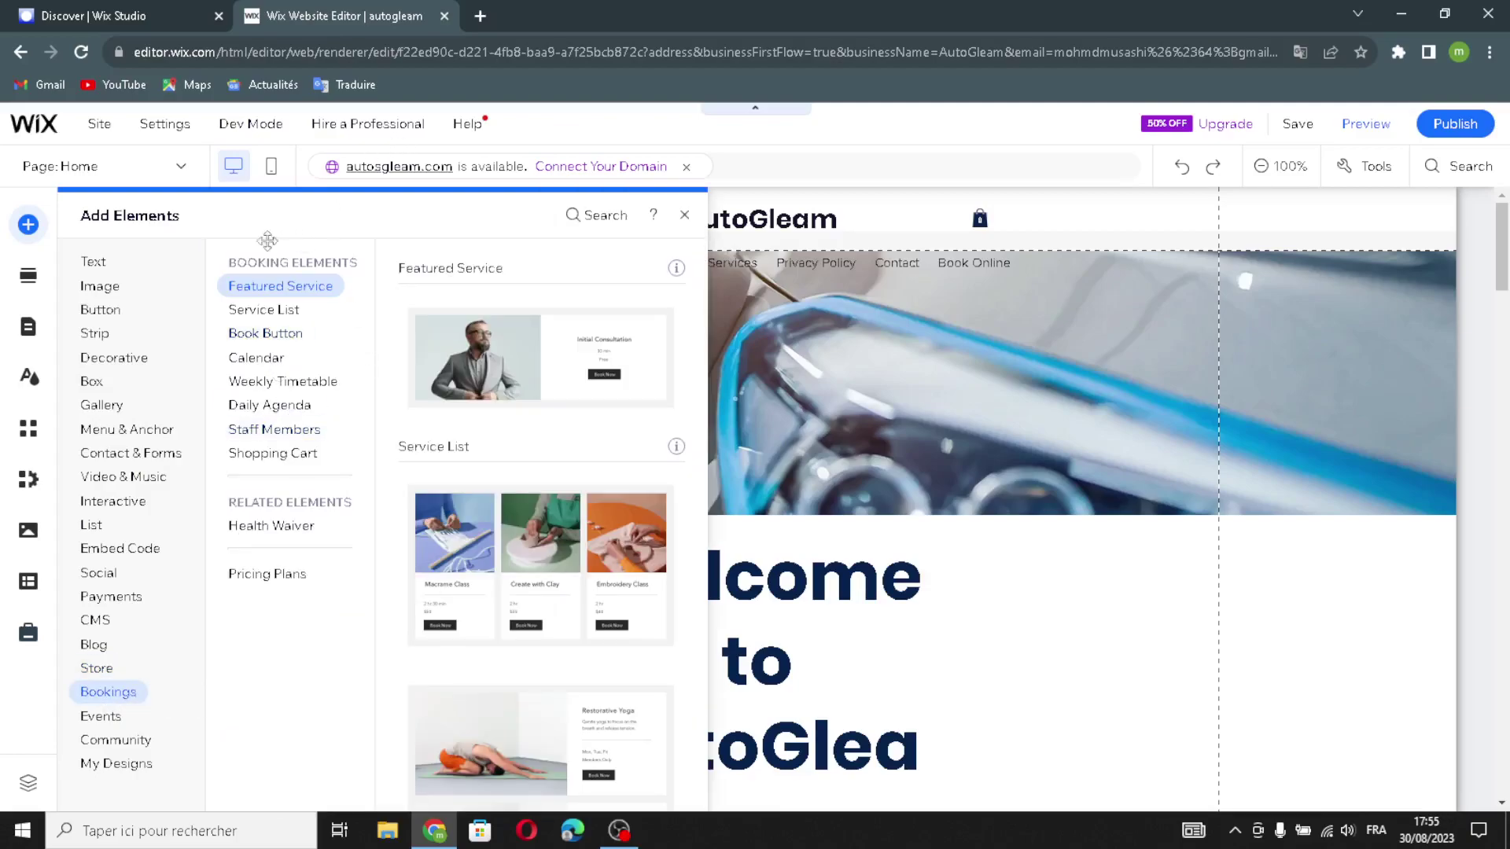
# Examine the remaining booking elements, health waivers and pricing plans, plus the events, community and saved custom design options
pyautogui.click(268, 523)
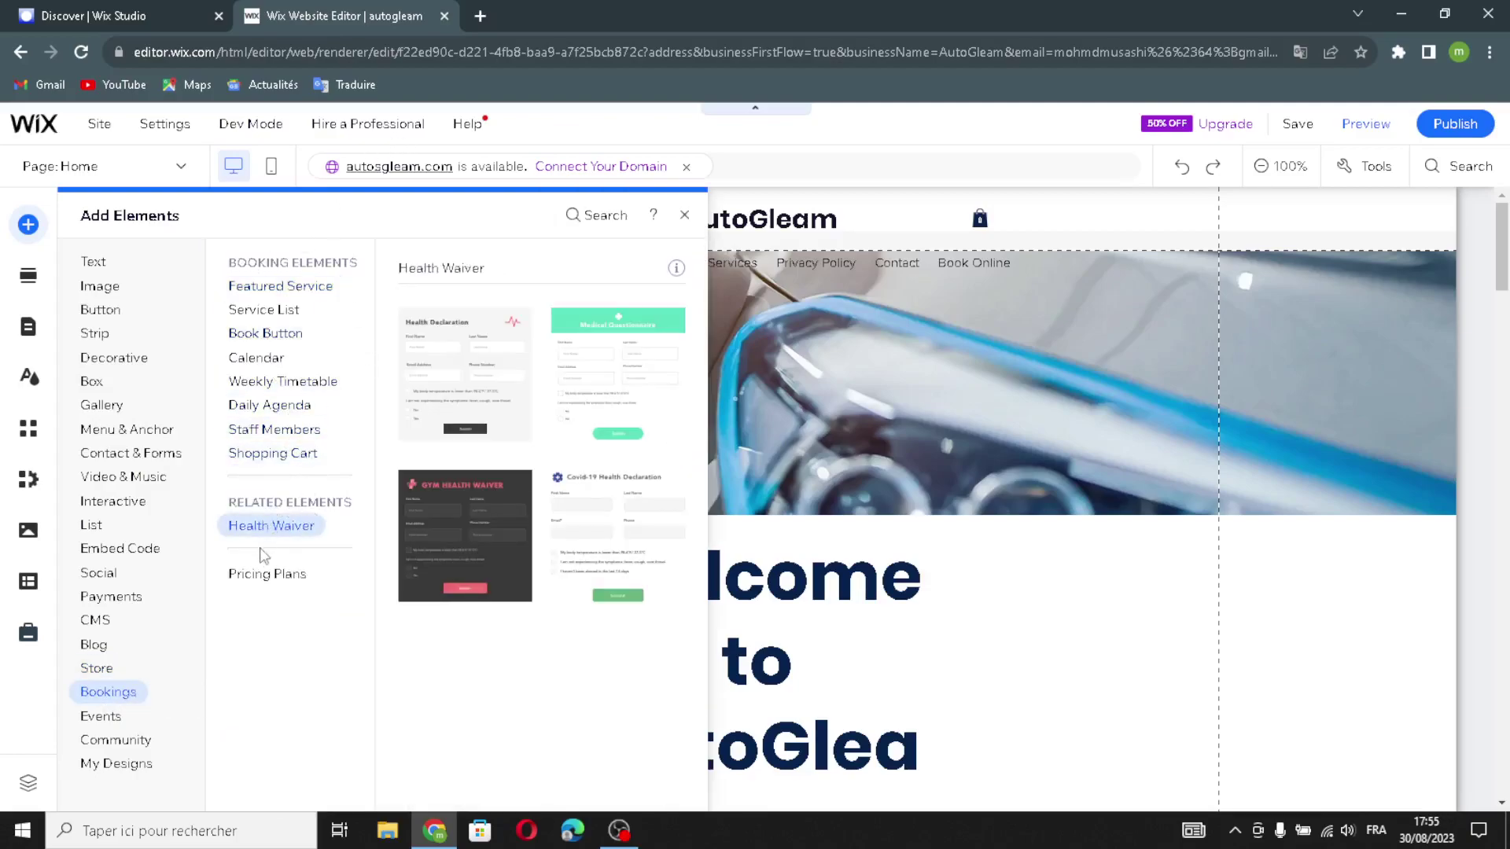
pyautogui.moveTo(253, 576)
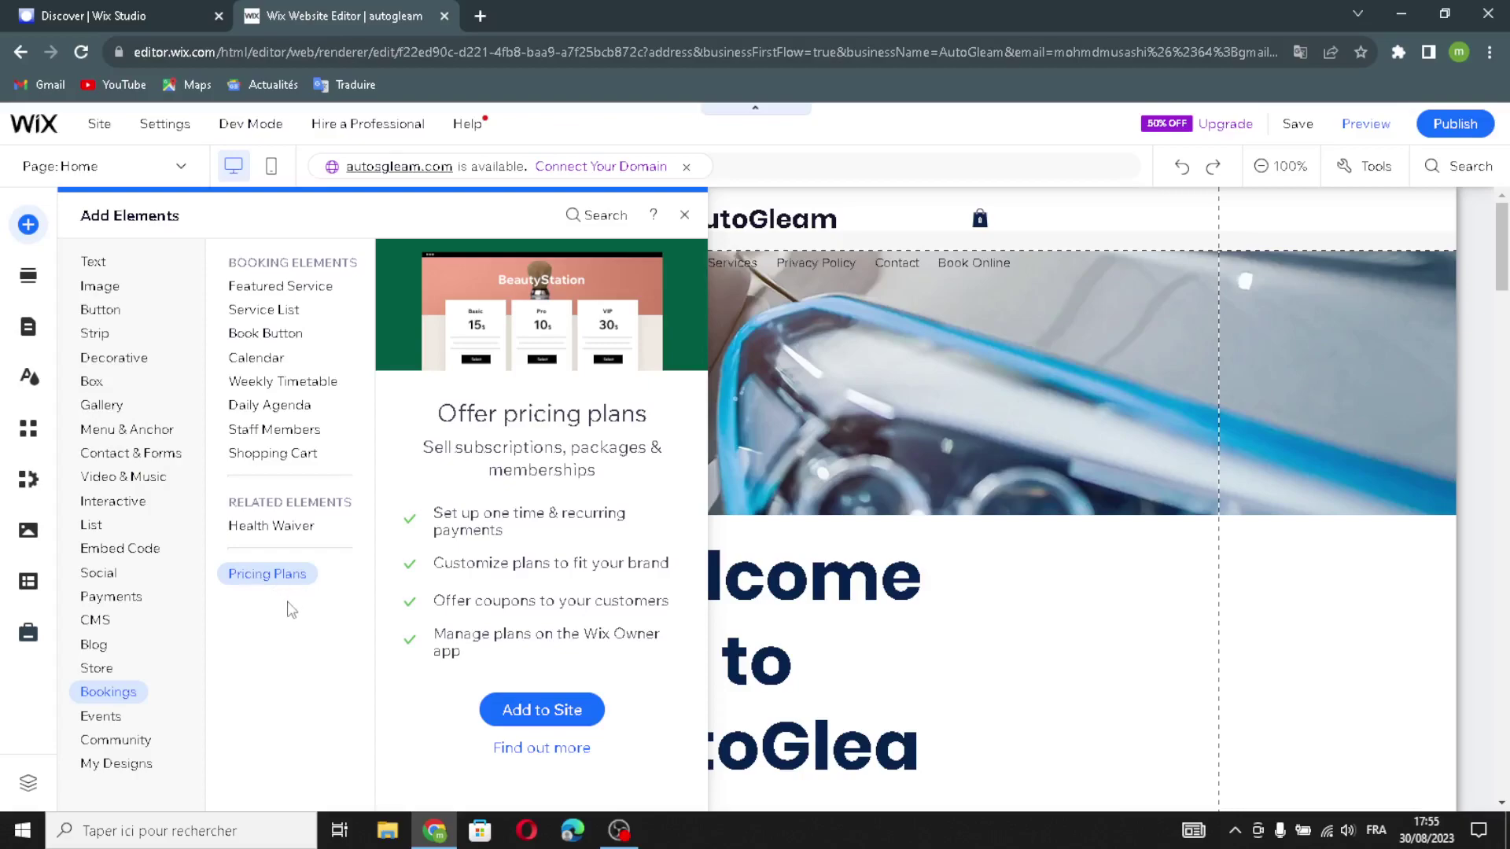
pyautogui.moveTo(97, 722)
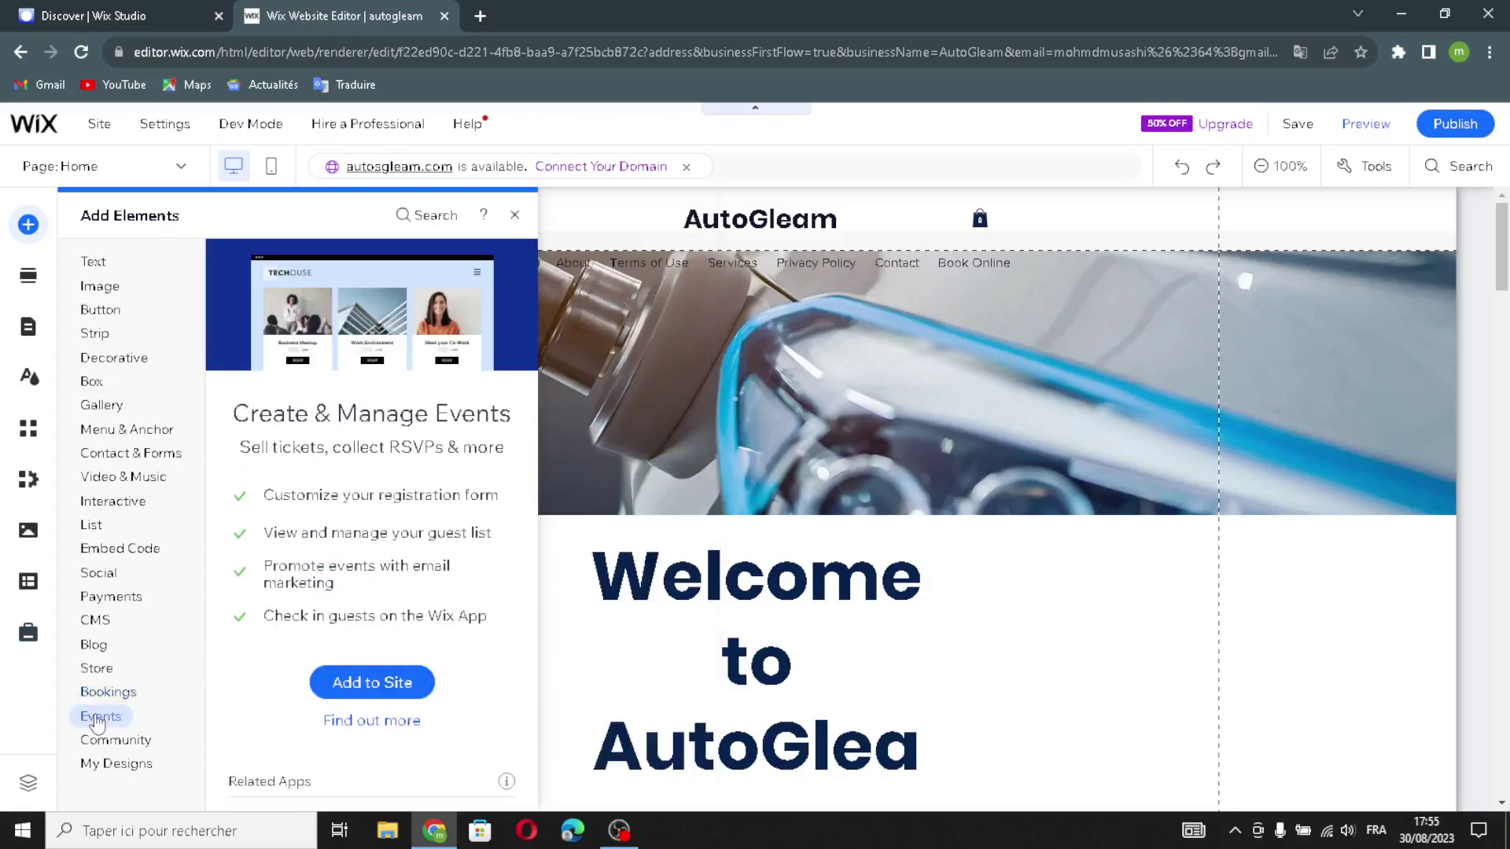
pyautogui.moveTo(124, 746)
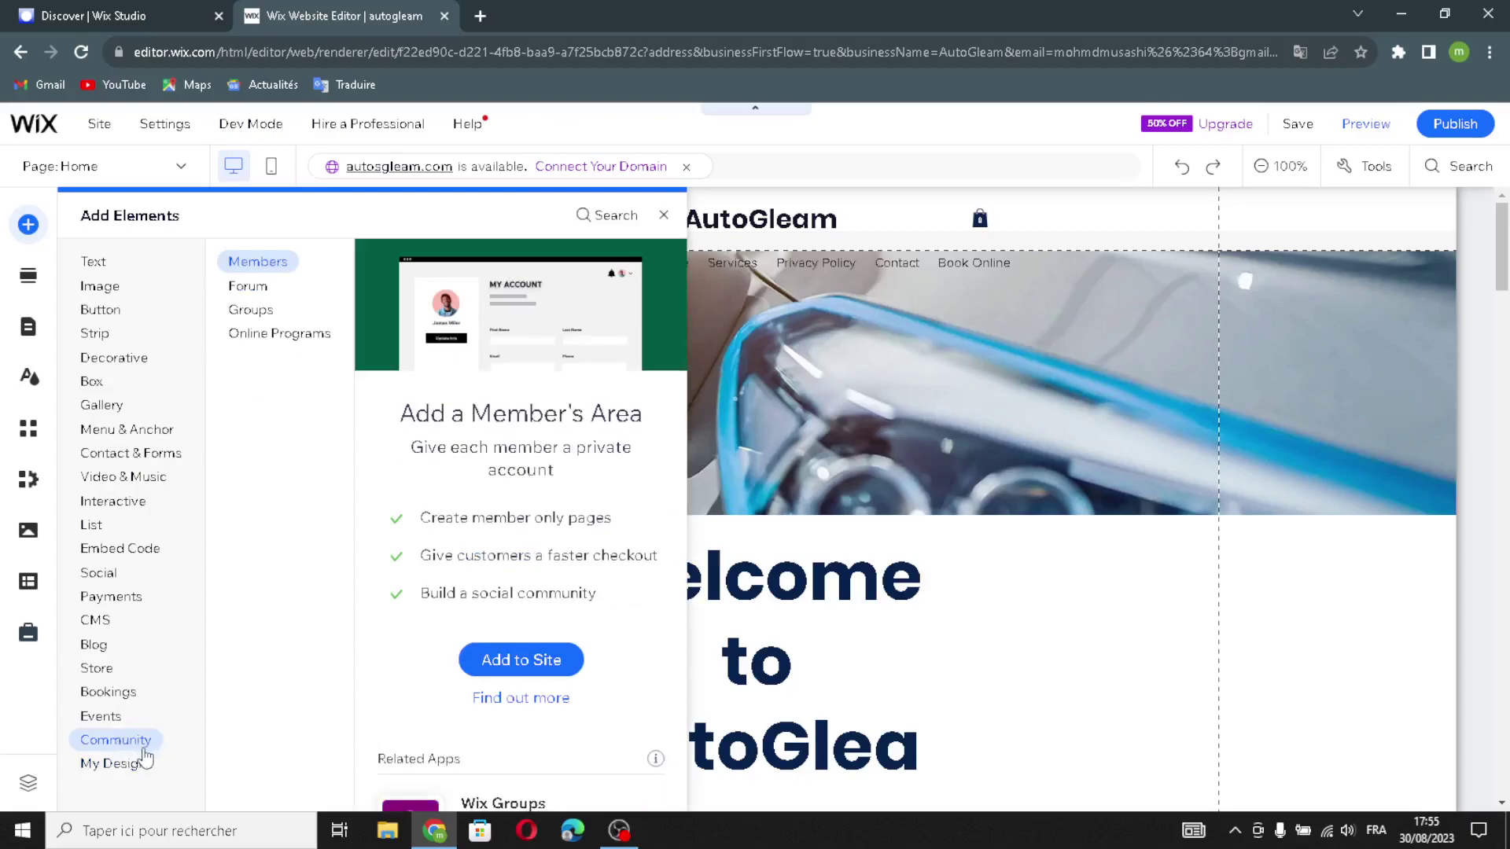
pyautogui.moveTo(121, 777)
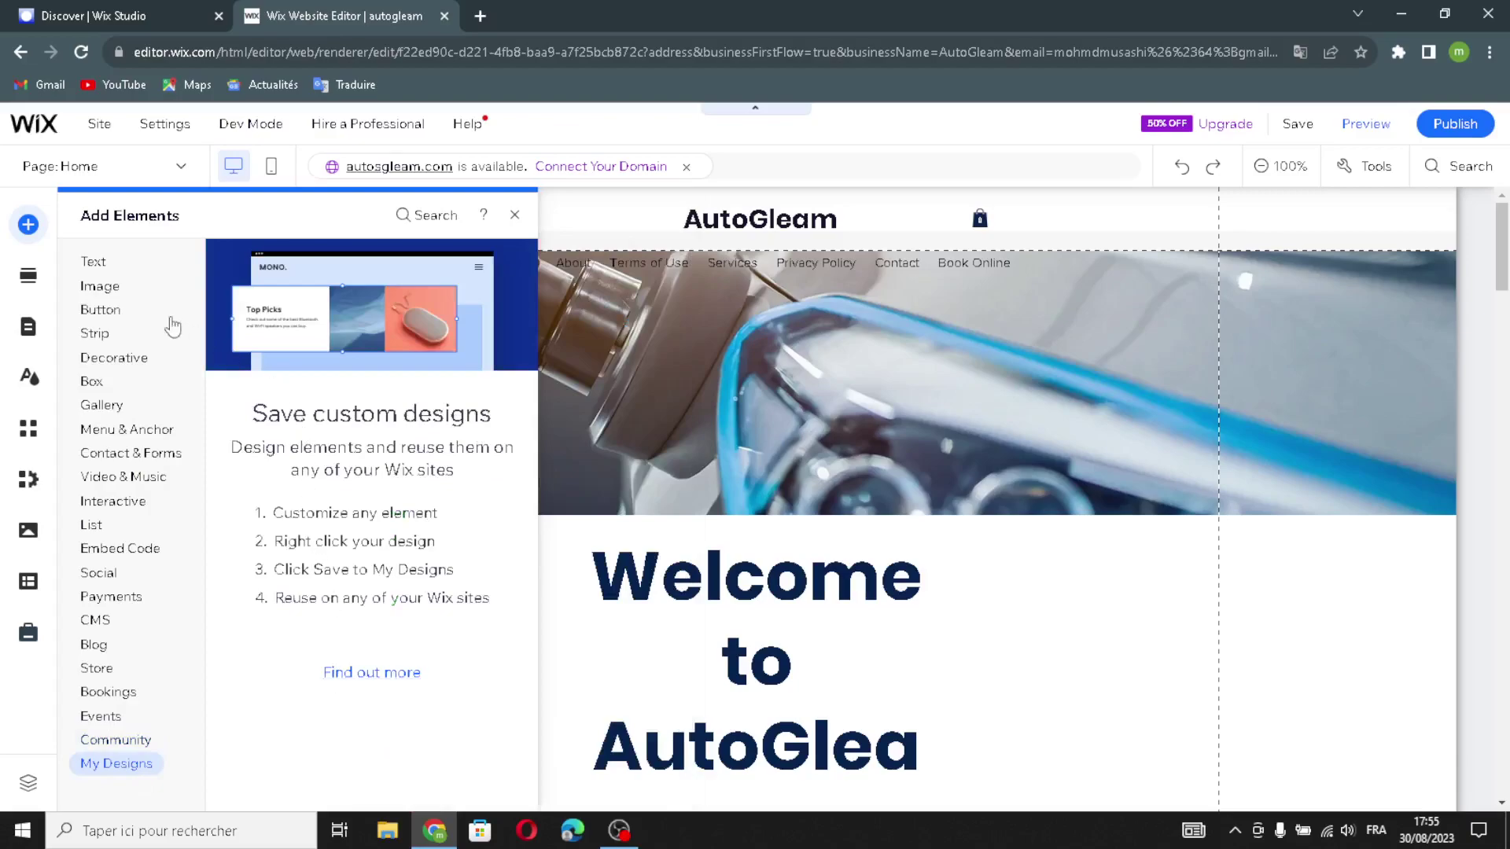
# Look through the section templates, the site's pages and menu, and the site design options
pyautogui.click(36, 288)
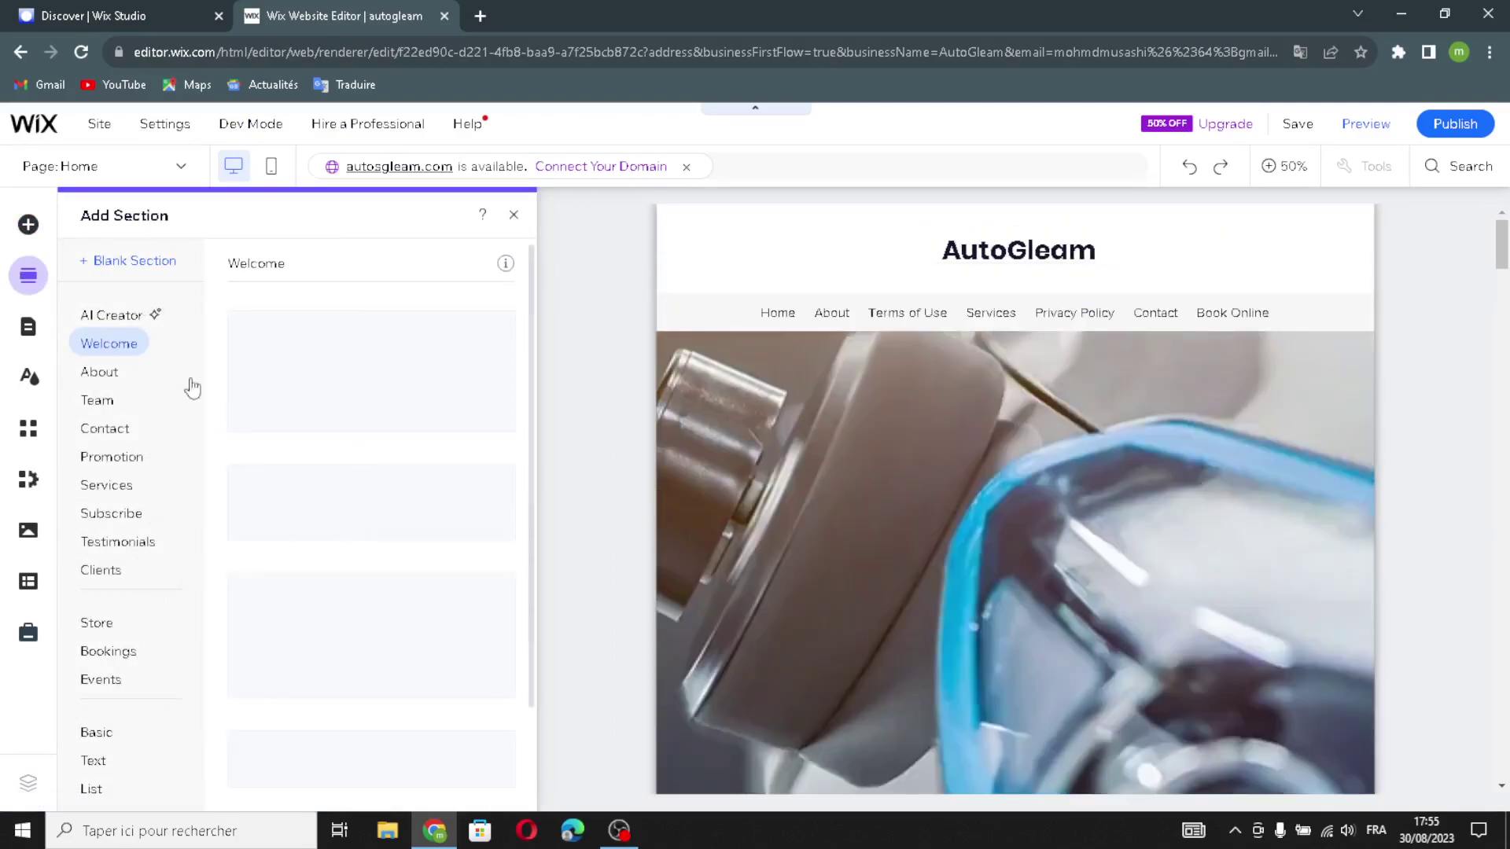
pyautogui.click(28, 327)
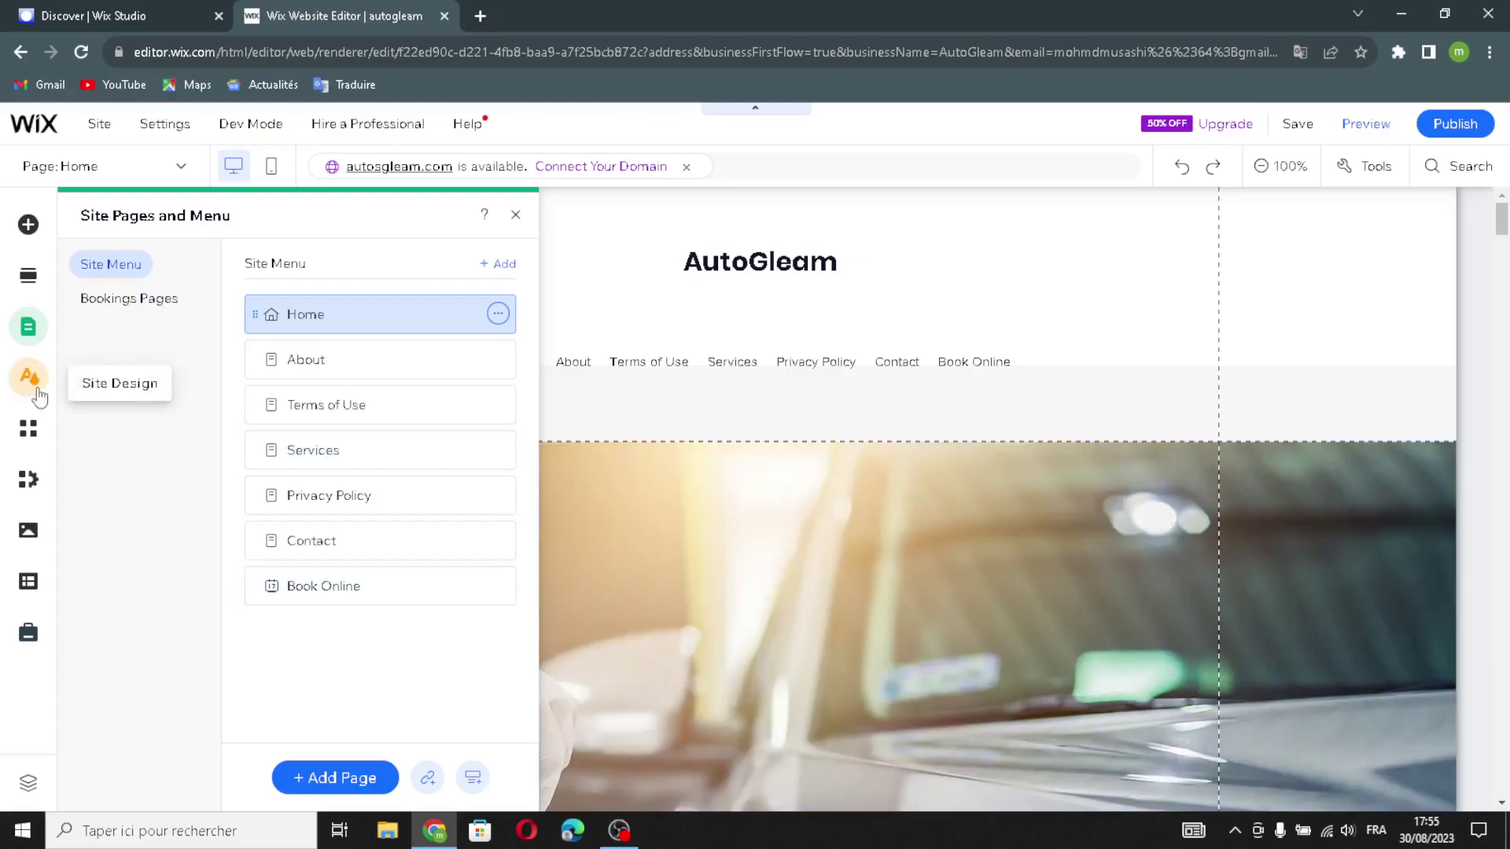
pyautogui.click(31, 379)
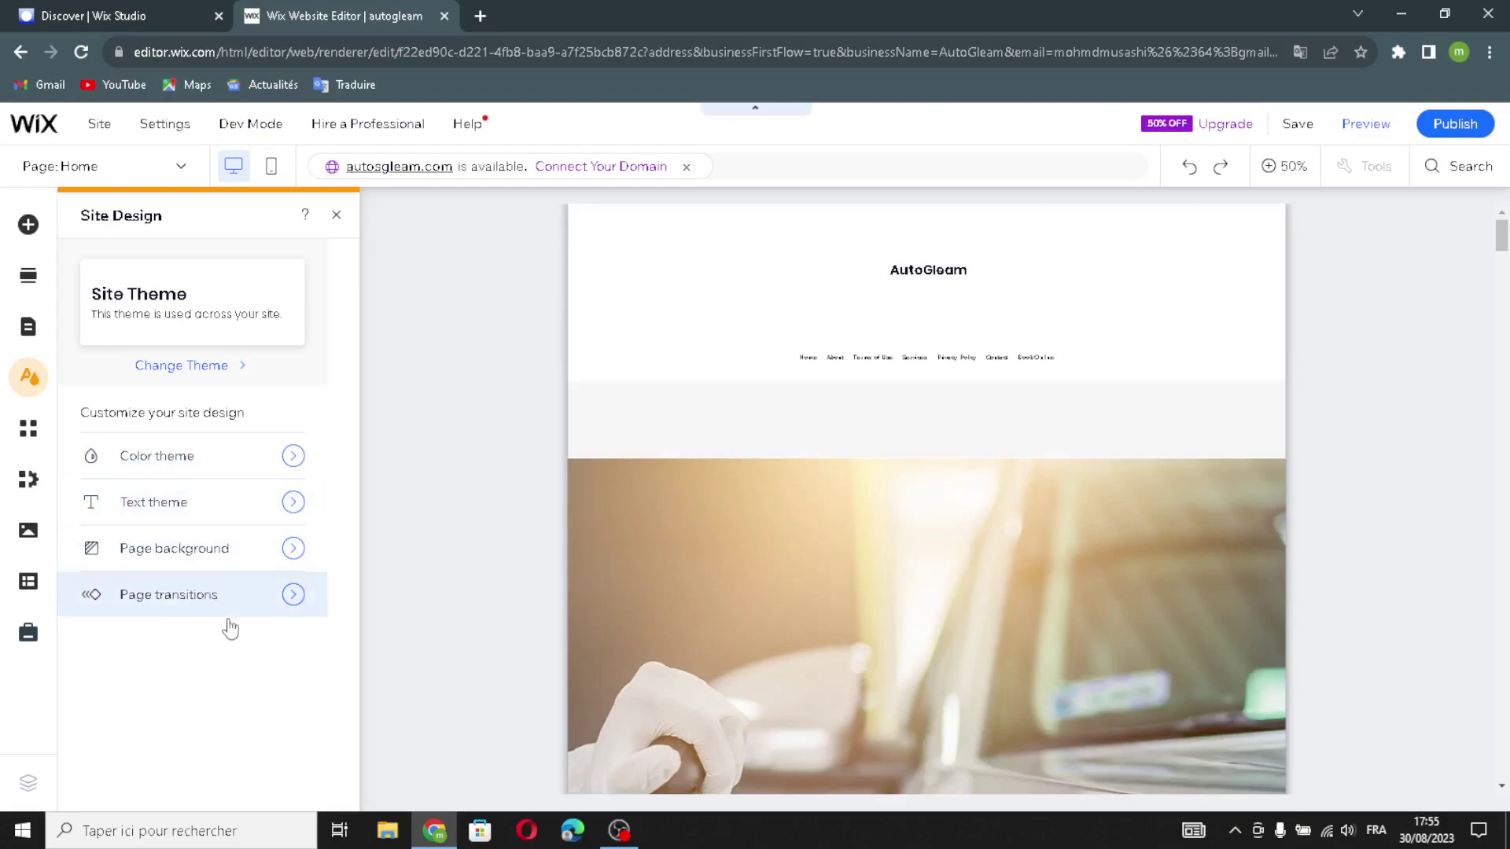
# View the Wix App Market and the My Business tools, and browse the media options down to the free Wix images and videos
pyautogui.click(29, 431)
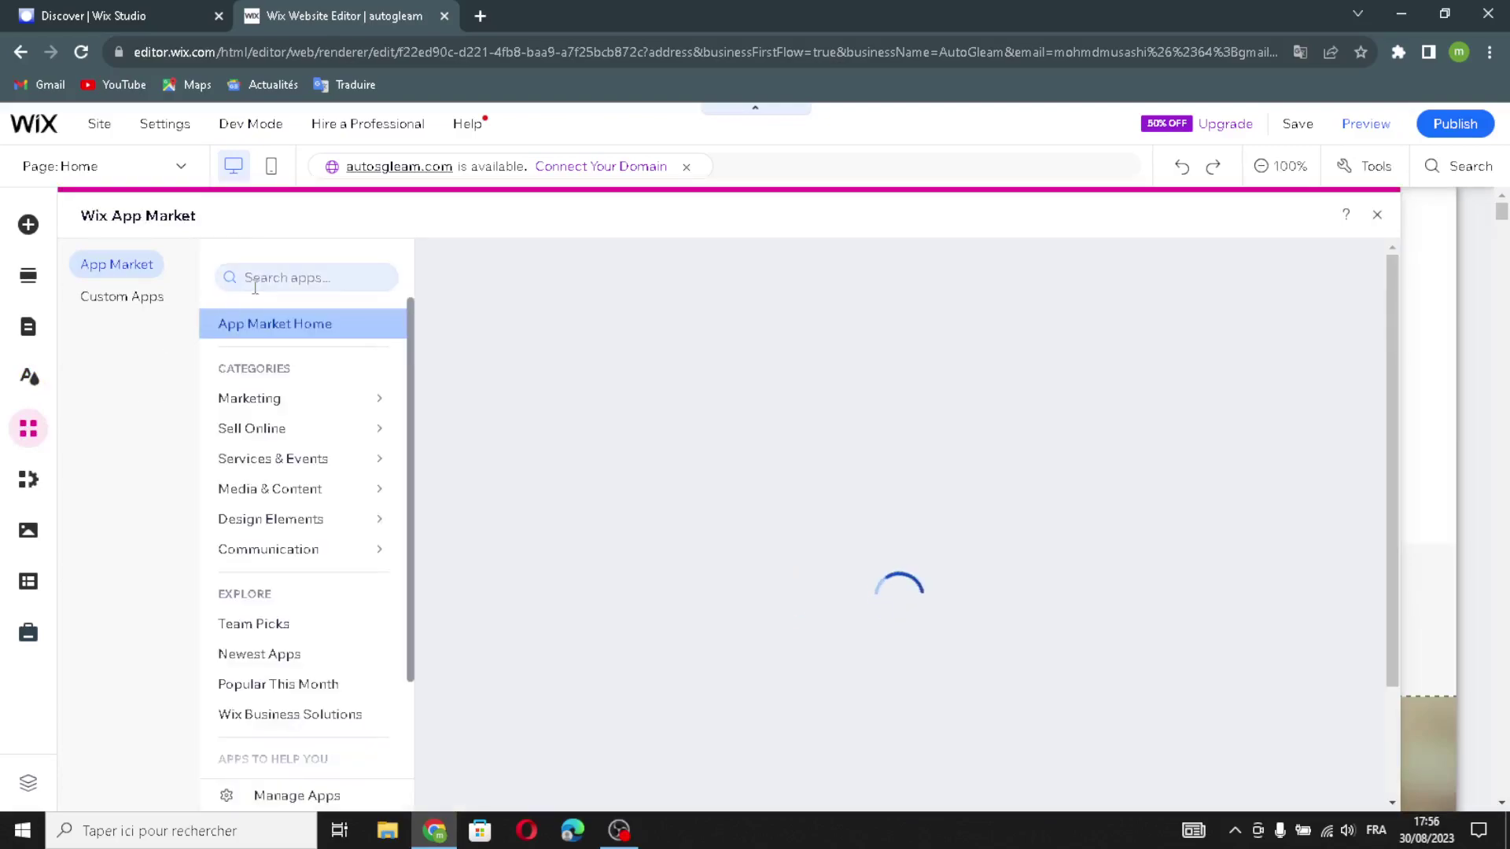
pyautogui.click(28, 480)
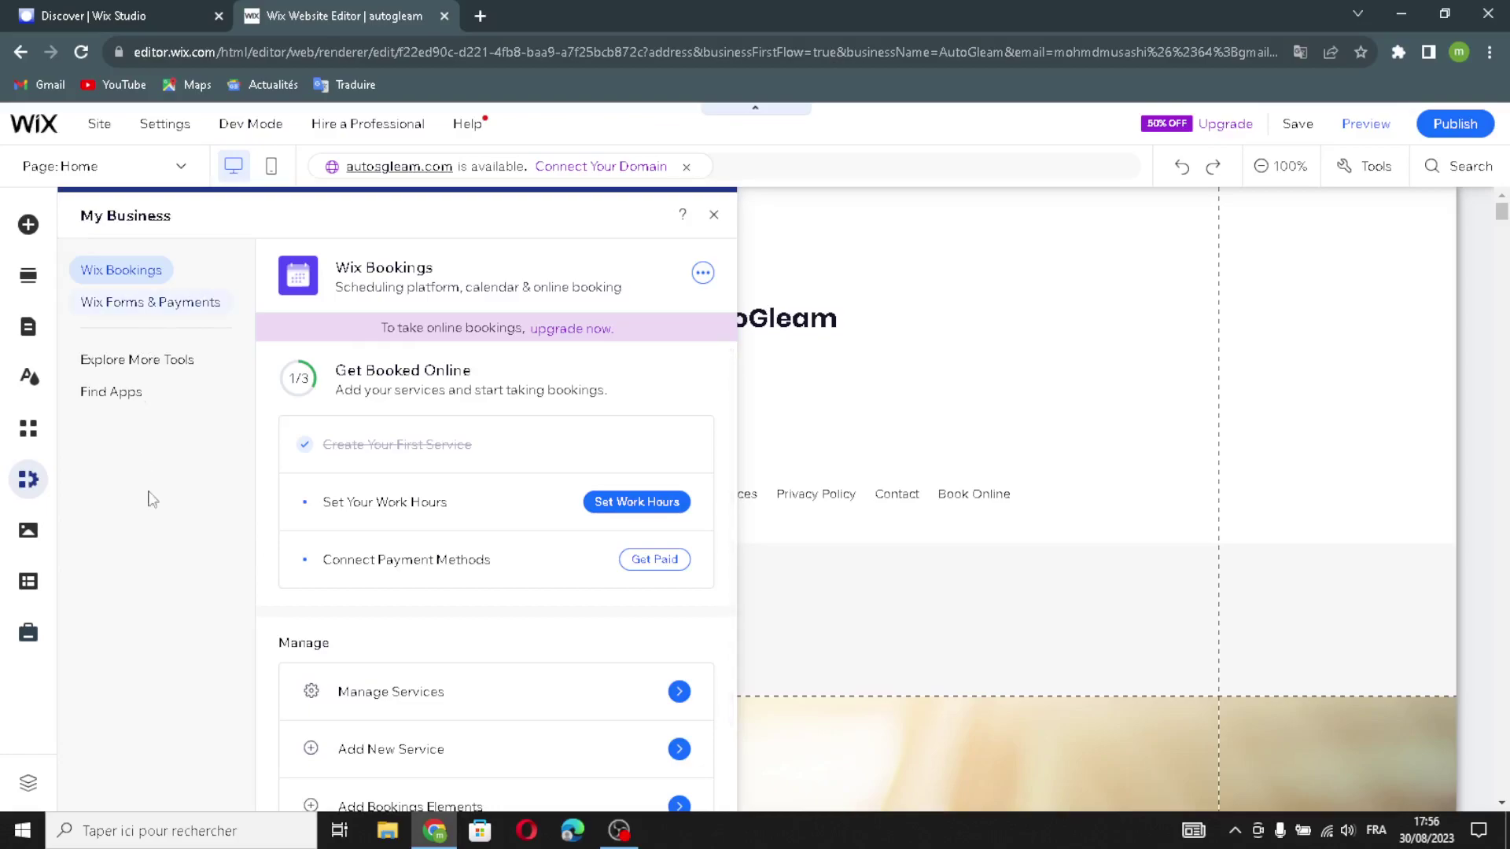
pyautogui.click(28, 533)
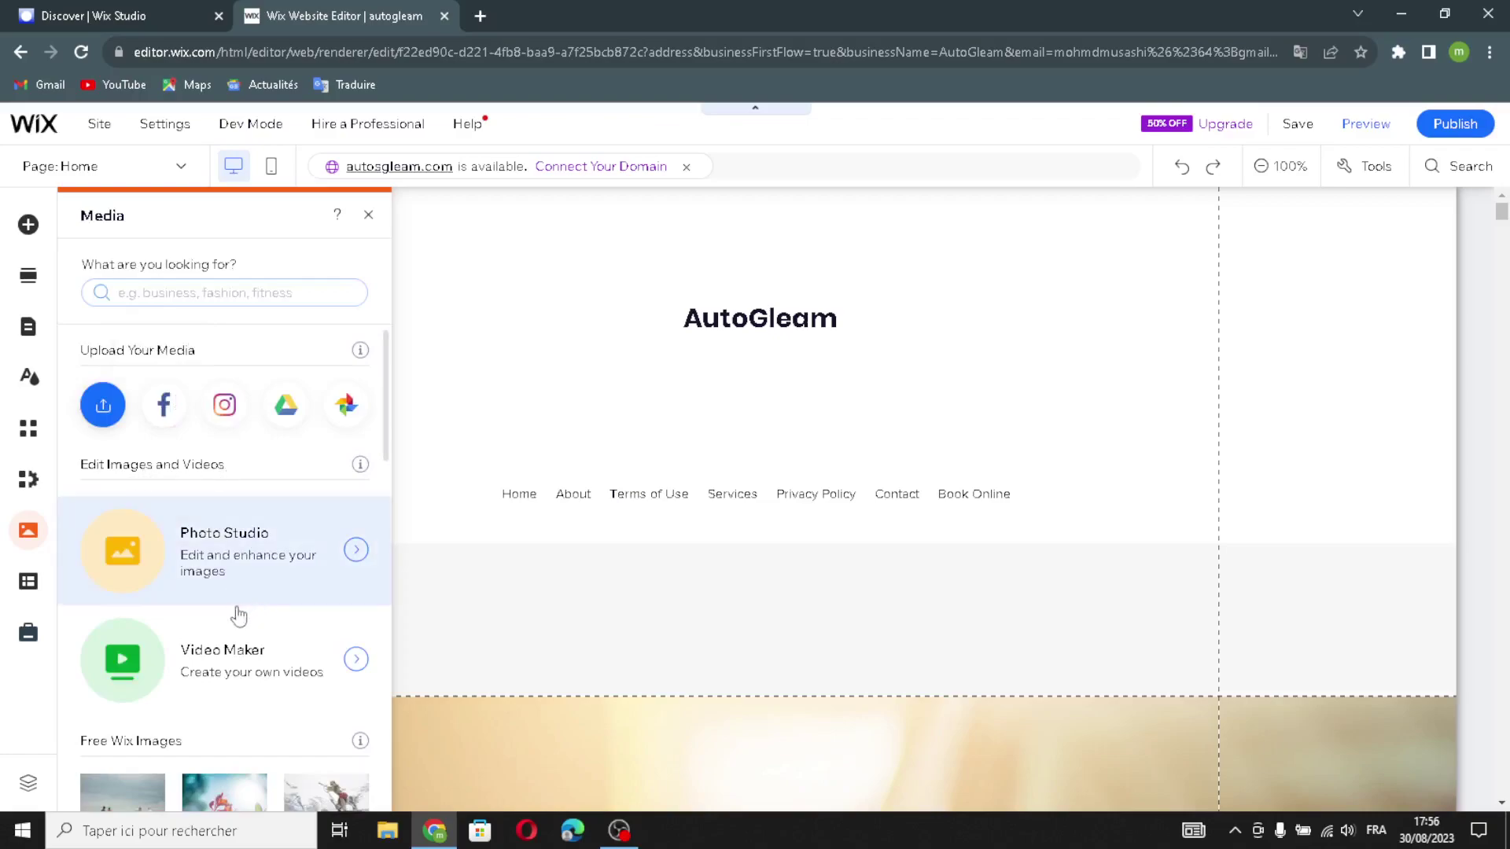
pyautogui.scroll(-3, 236, 613)
pyautogui.scroll(-5, 133, 538)
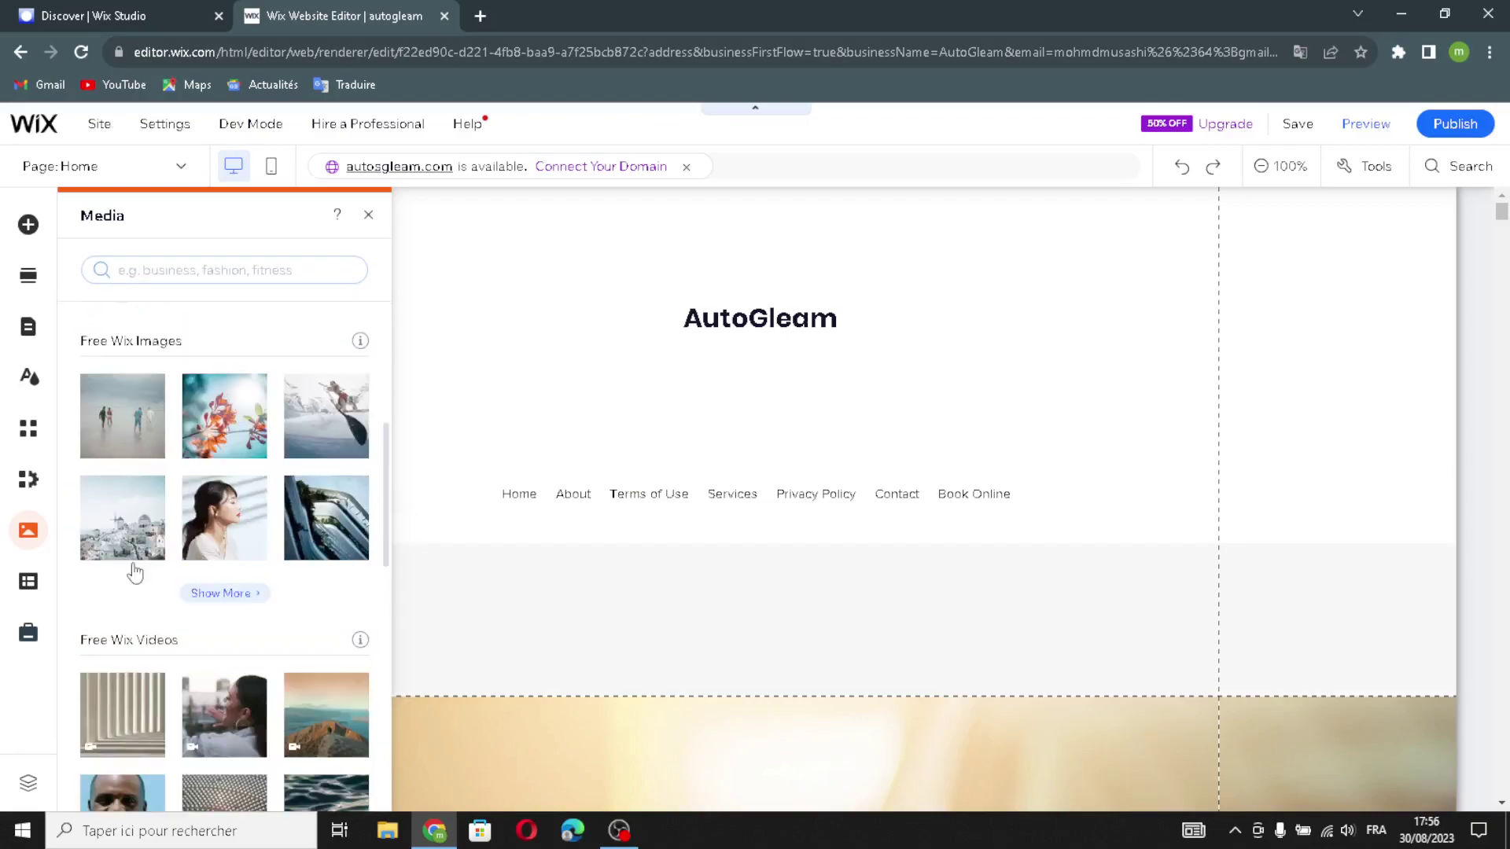
# View the CMS introduction and the Marketing & SEO options, leaving the page canvas unobstructed
pyautogui.click(28, 588)
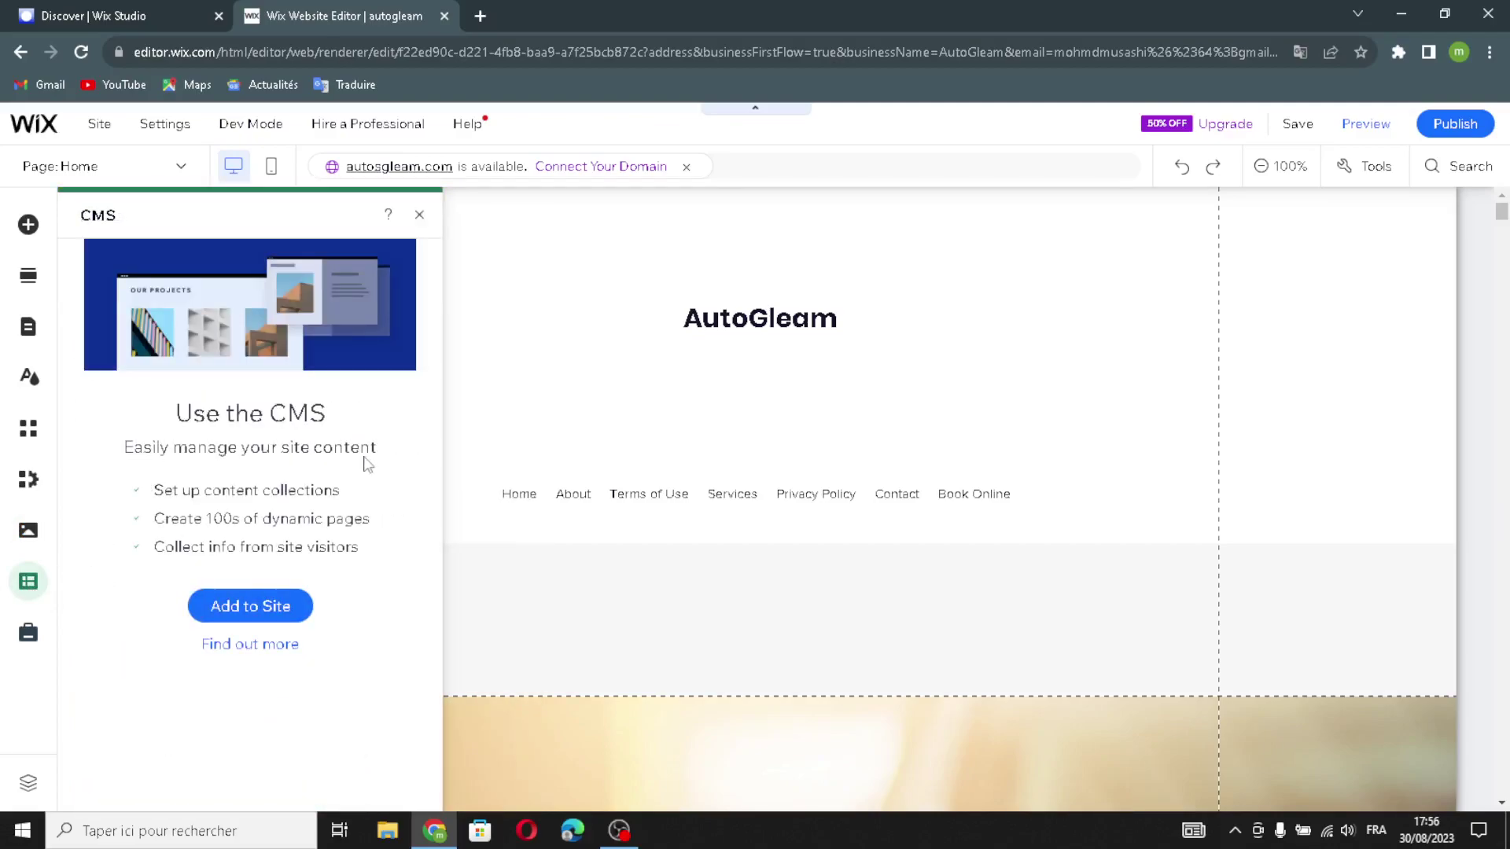
pyautogui.click(28, 634)
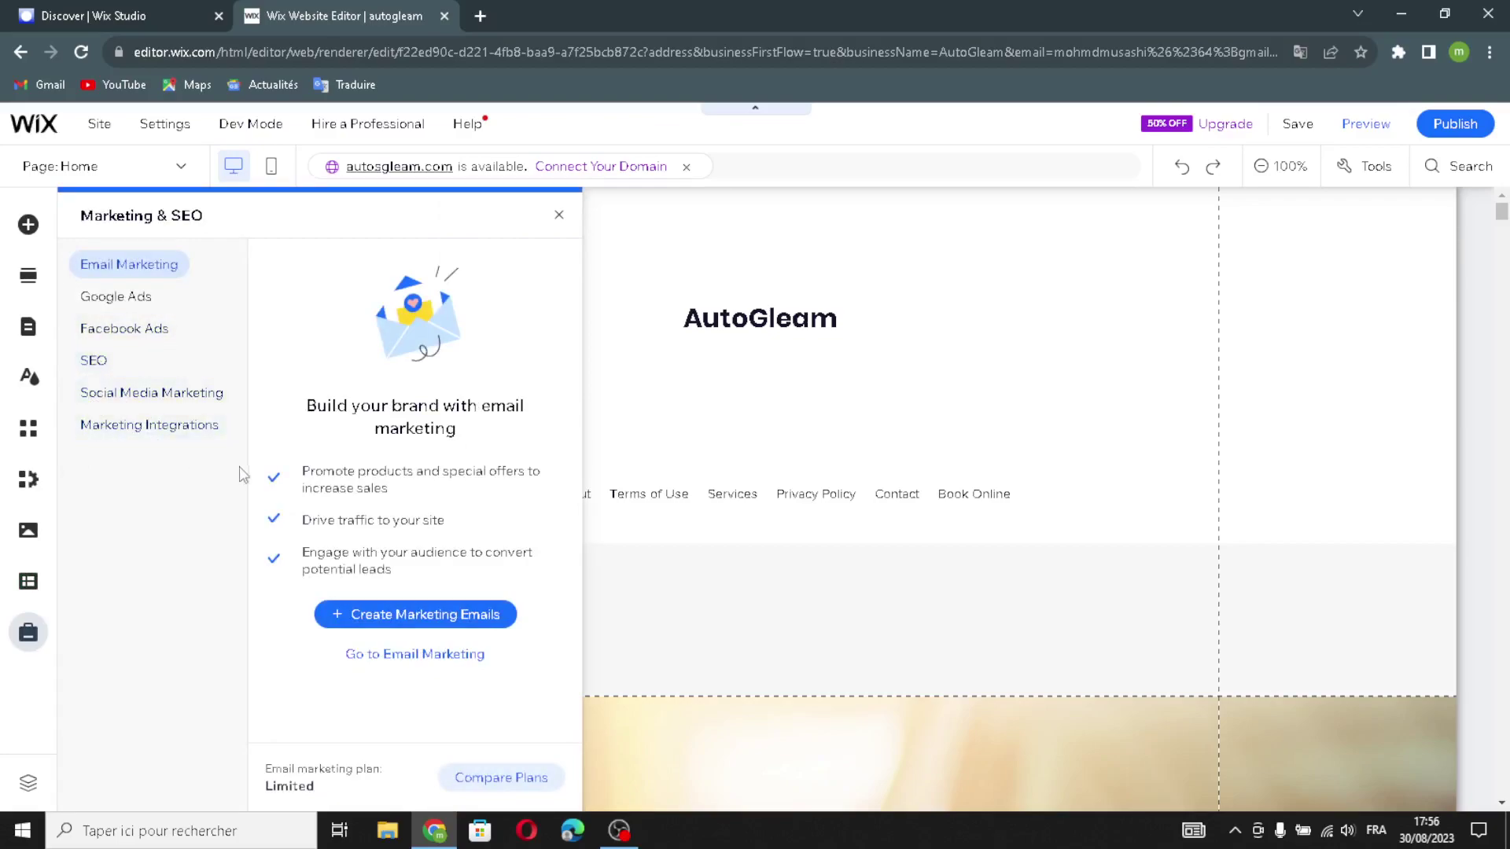
pyautogui.click(559, 215)
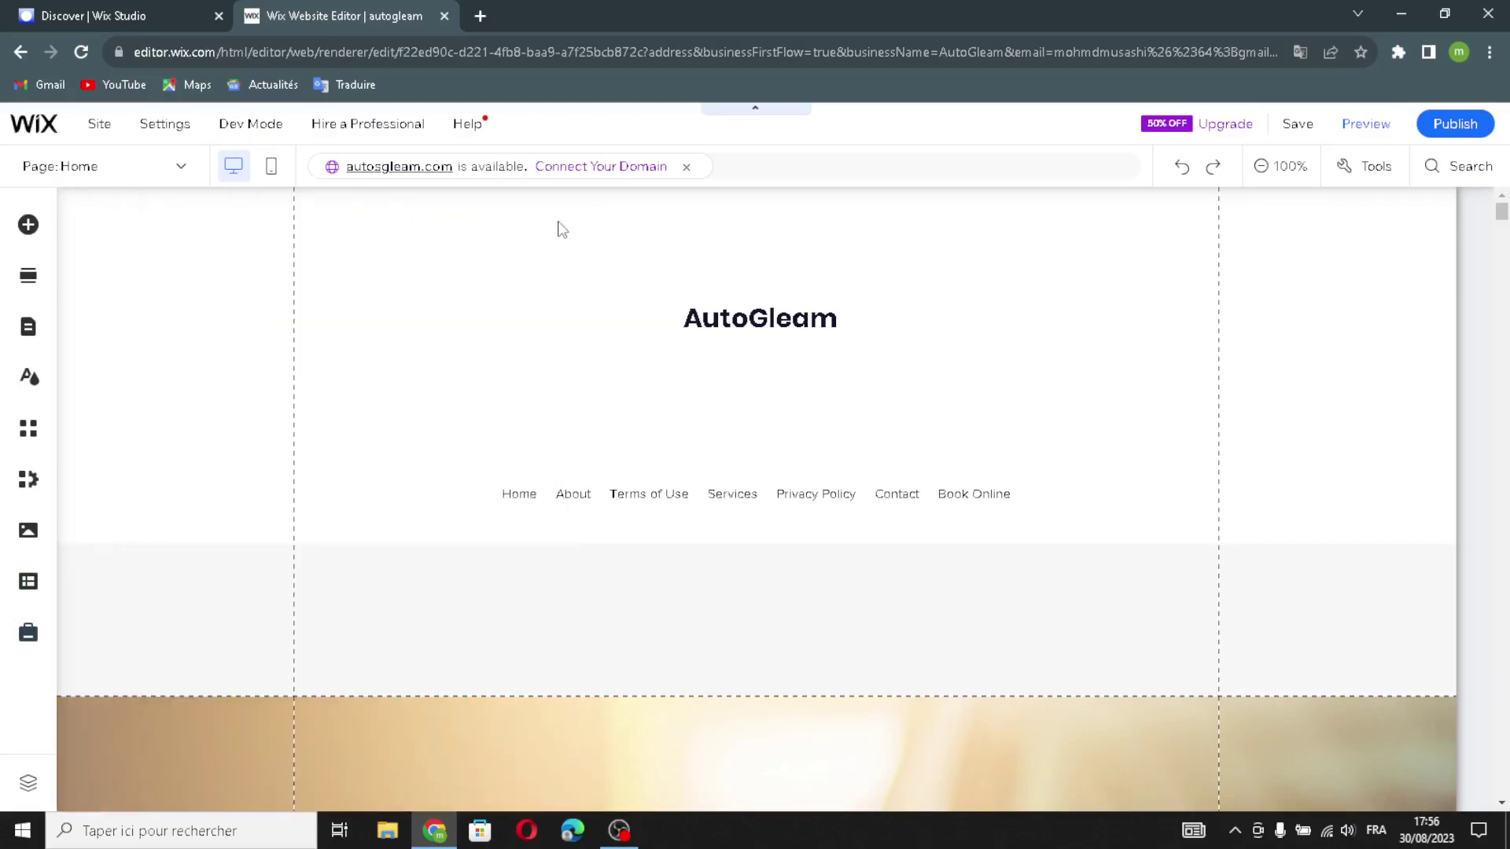
# Save the AutoGleam site
pyautogui.scroll(-6, 697, 512)
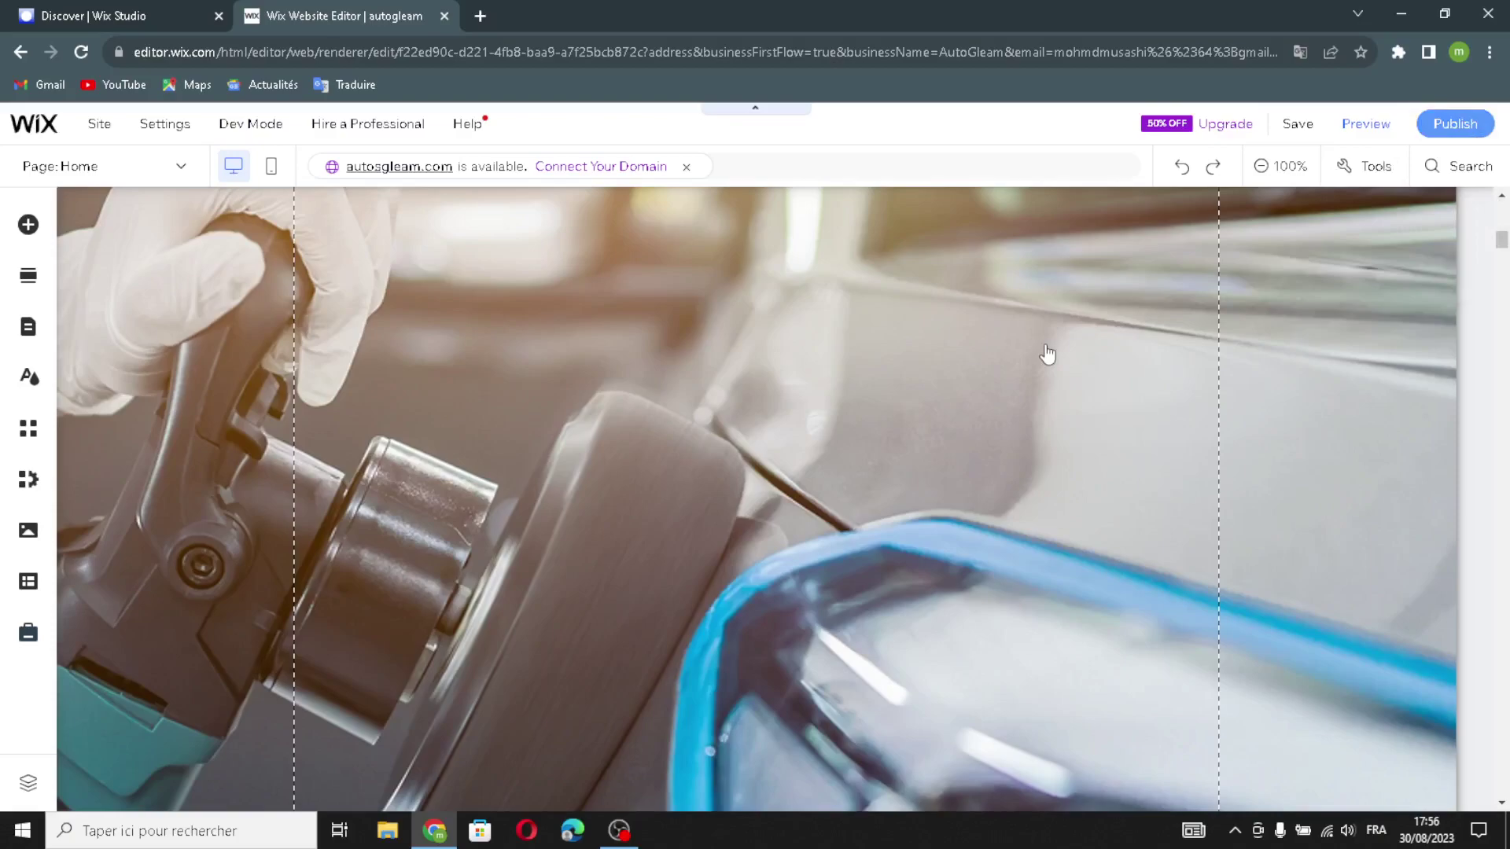
pyautogui.hotkey('ctrl', 's')
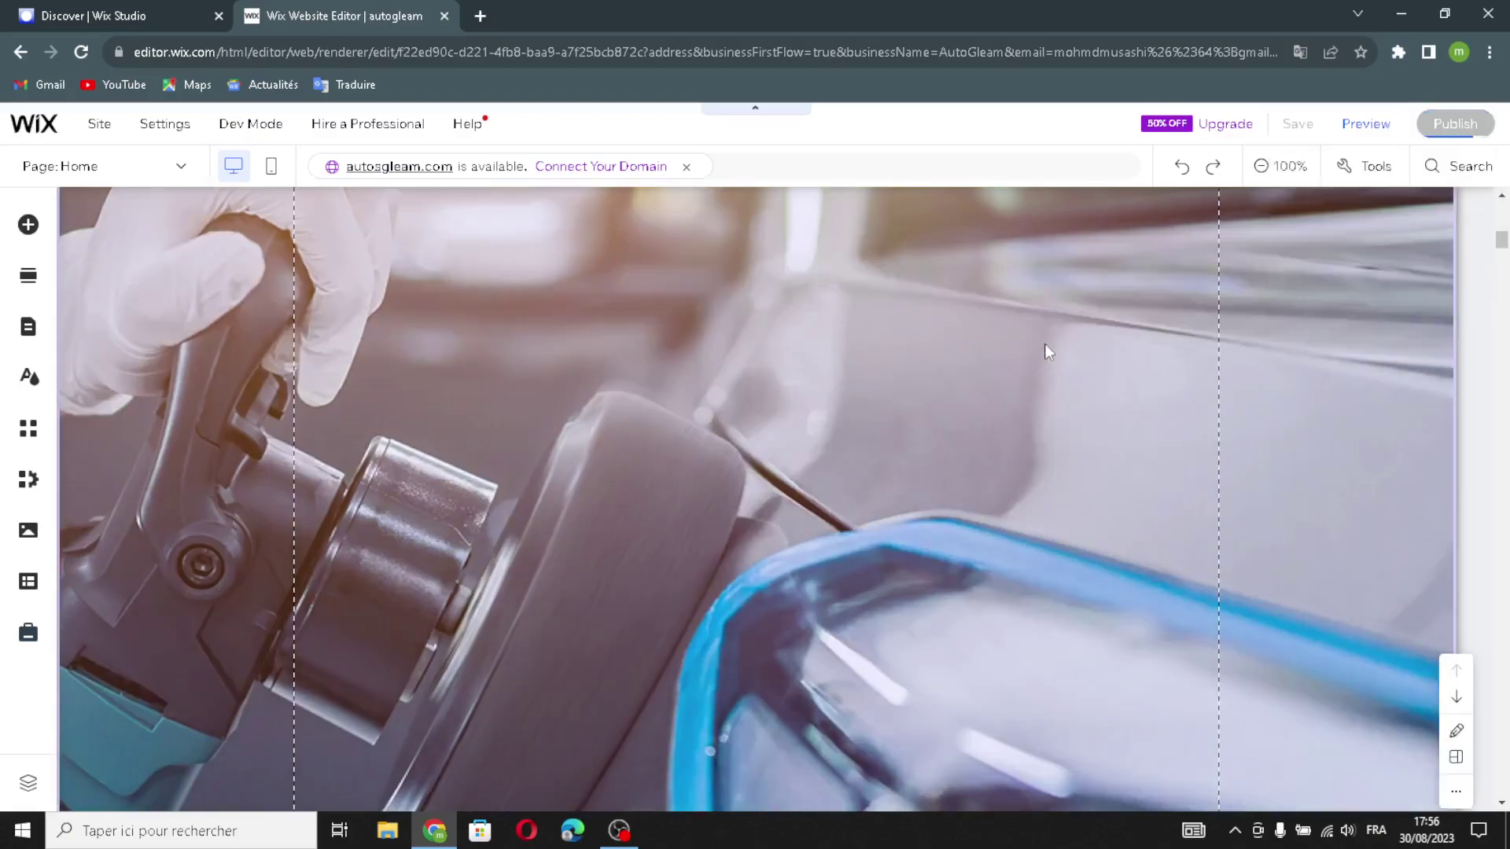